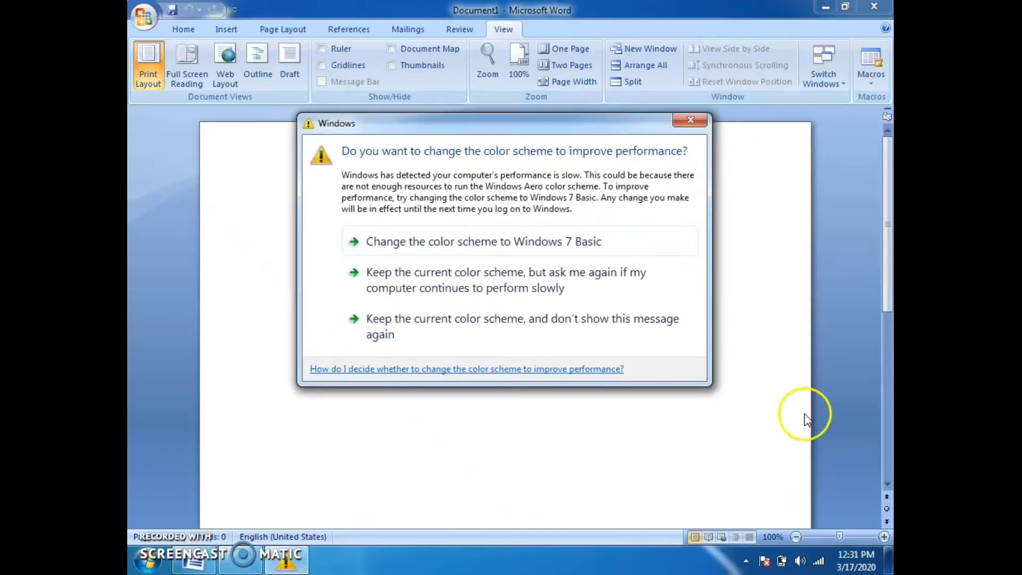
Step: Keep the current Windows color scheme and stop the warning from showing again
{"action": "left_click", "coordinate": [441, 321]}
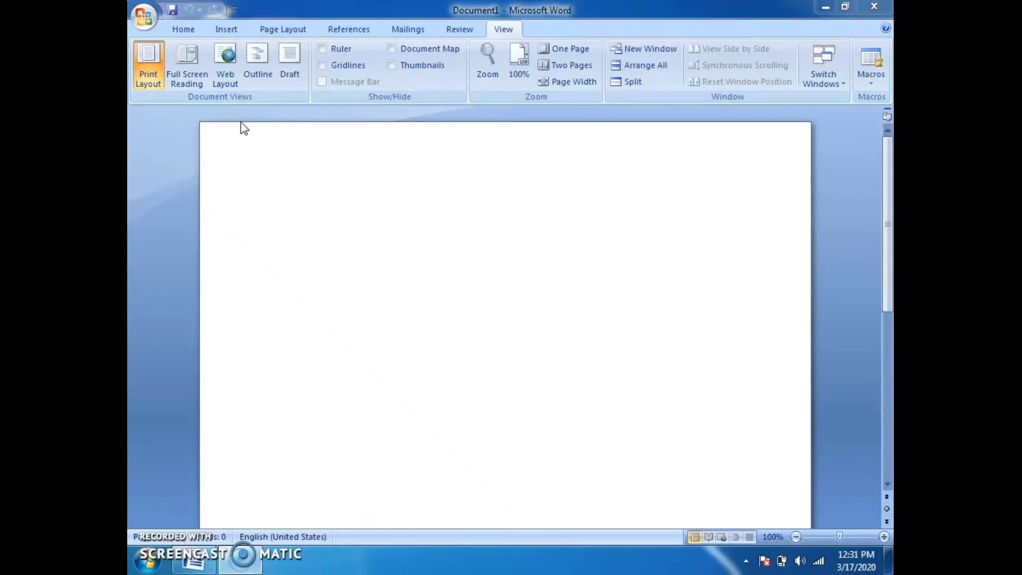
{"action": "left_click_drag", "start_coordinate": [228, 113], "coordinate": [212, 103]}
{"action": "left_click_drag", "start_coordinate": [262, 151], "coordinate": [265, 176]}
{"action": "left_click", "coordinate": [261, 196]}
Step: Generate sample paragraphs at the top of the page with =rand()
{"action": "left_click", "coordinate": [424, 203]}
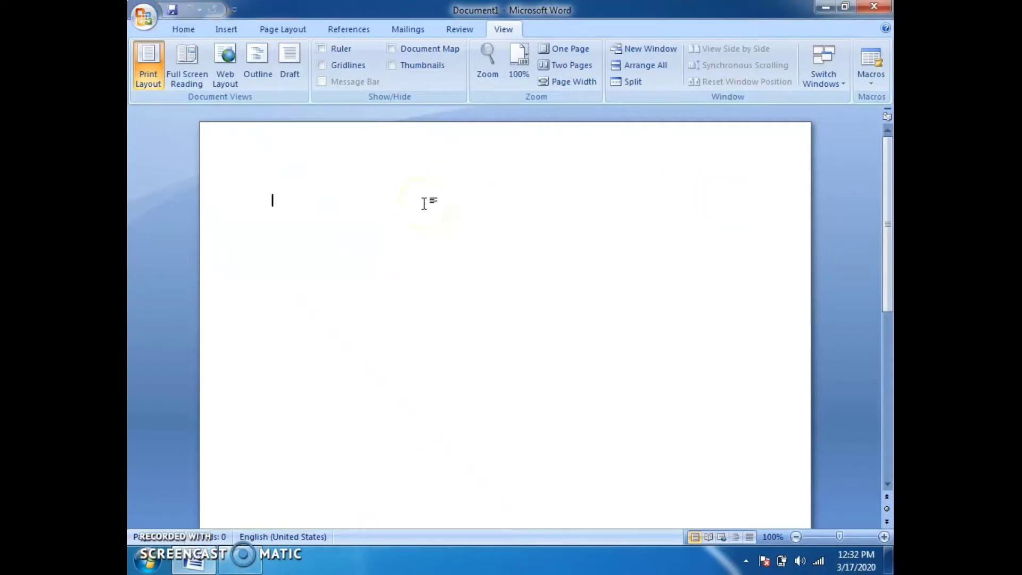
{"action": "type", "text": "=rand"}
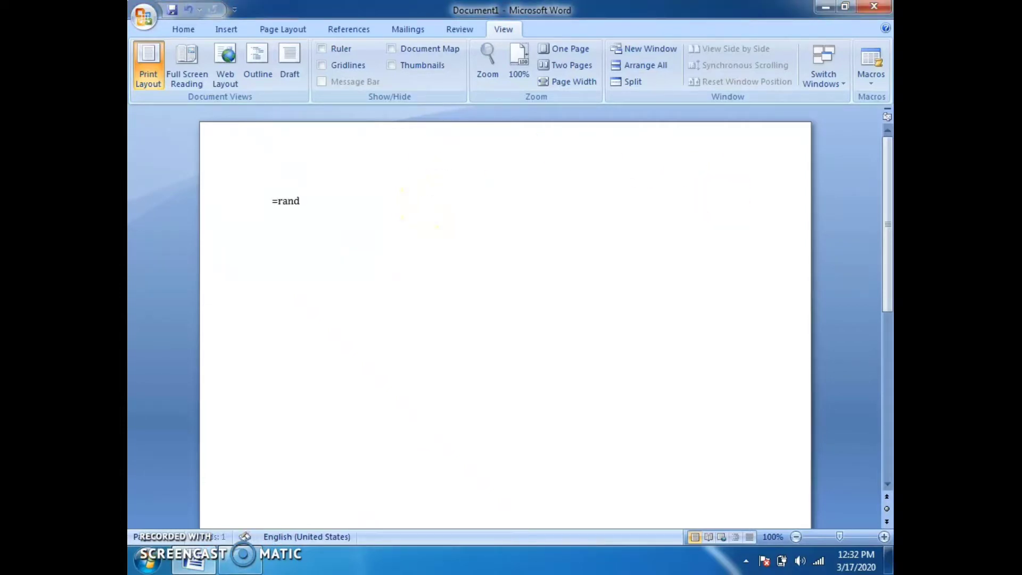
{"action": "type", "text": "()"}
{"action": "key", "text": "Return"}
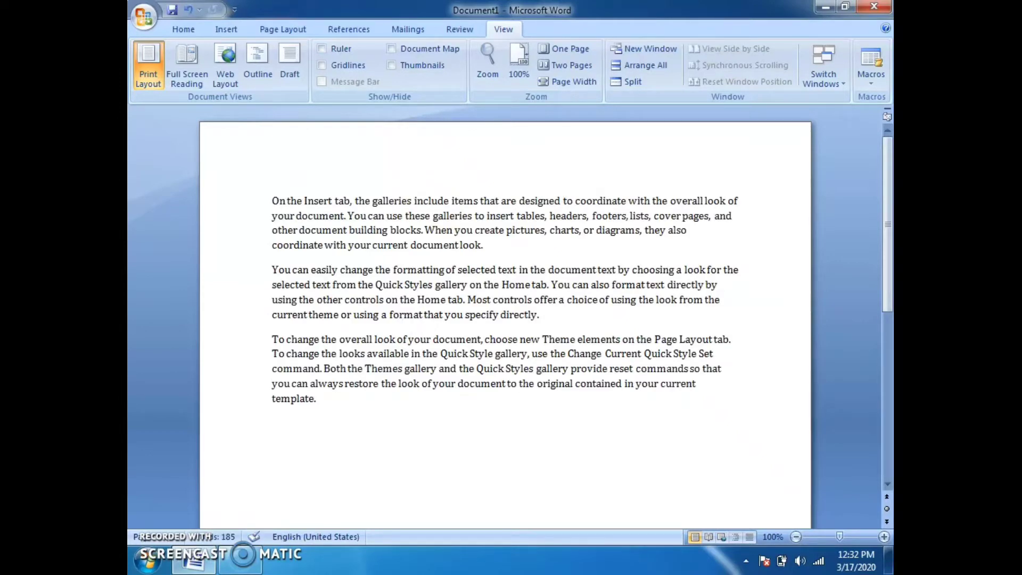
Step: Copy all the sample text, paste it twice at the end, and reselect everything
{"action": "key", "text": "ctrl+a"}
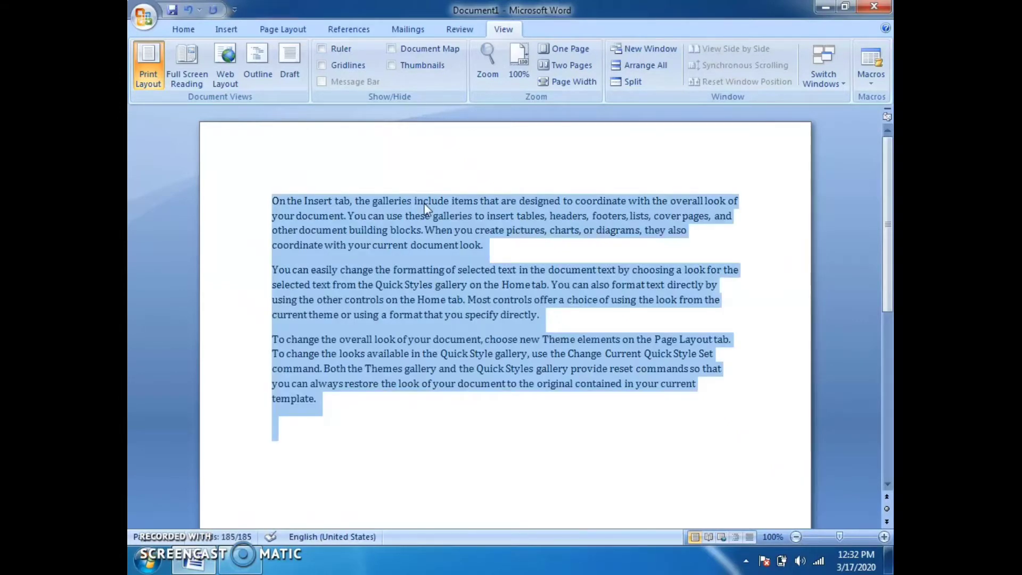
{"action": "key", "text": "ctrl+c"}
{"action": "key", "text": "ctrl+End"}
{"action": "key", "text": "ctrl+v"}
{"action": "key", "text": "ctrl+v"}
{"action": "key", "text": "ctrl+v"}
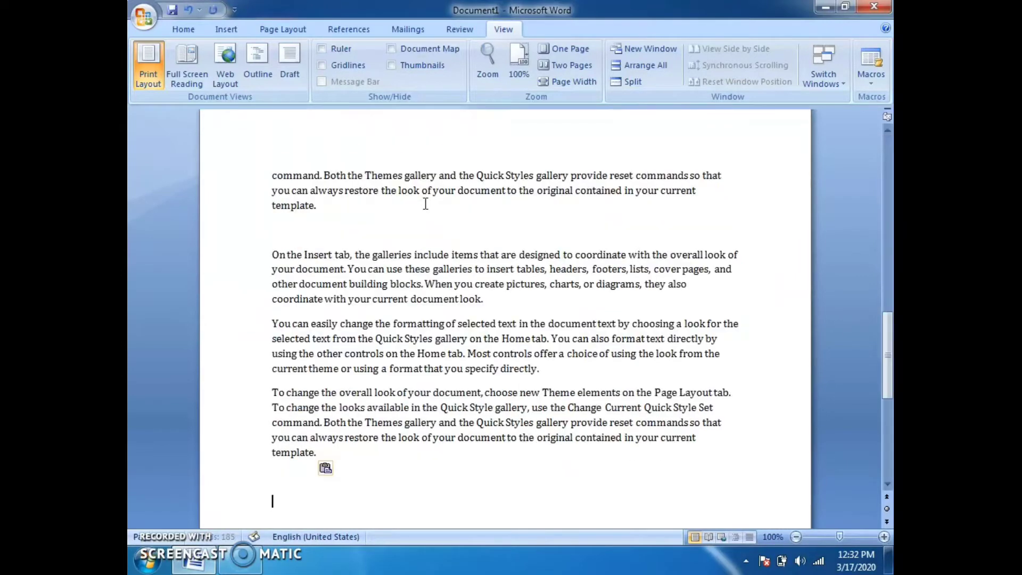
{"action": "key", "text": "ctrl+v"}
{"action": "key", "text": "ctrl+v"}
{"action": "key", "text": "ctrl+v"}
{"action": "key", "text": "ctrl+v"}
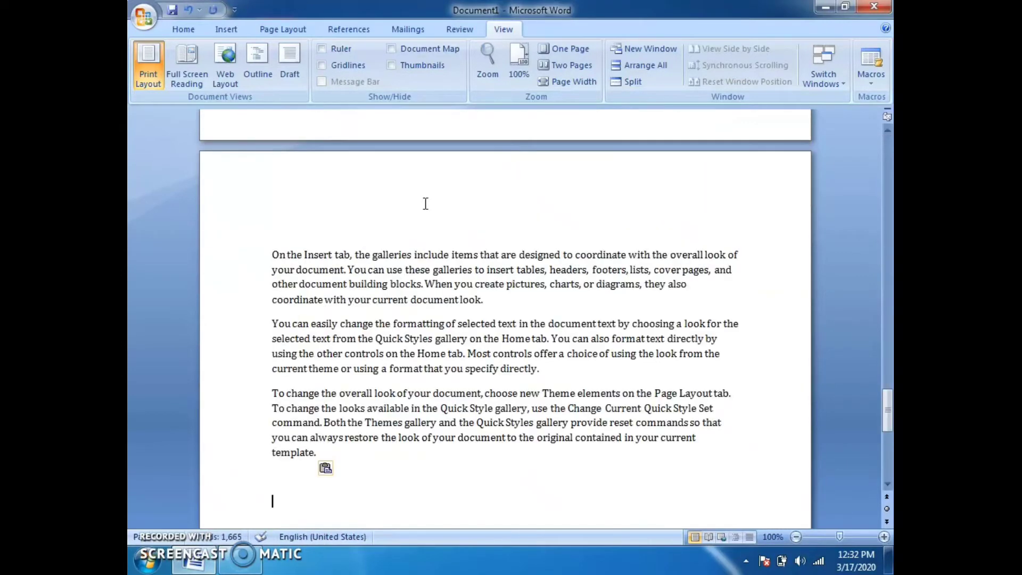
{"action": "key", "text": "ctrl+a"}
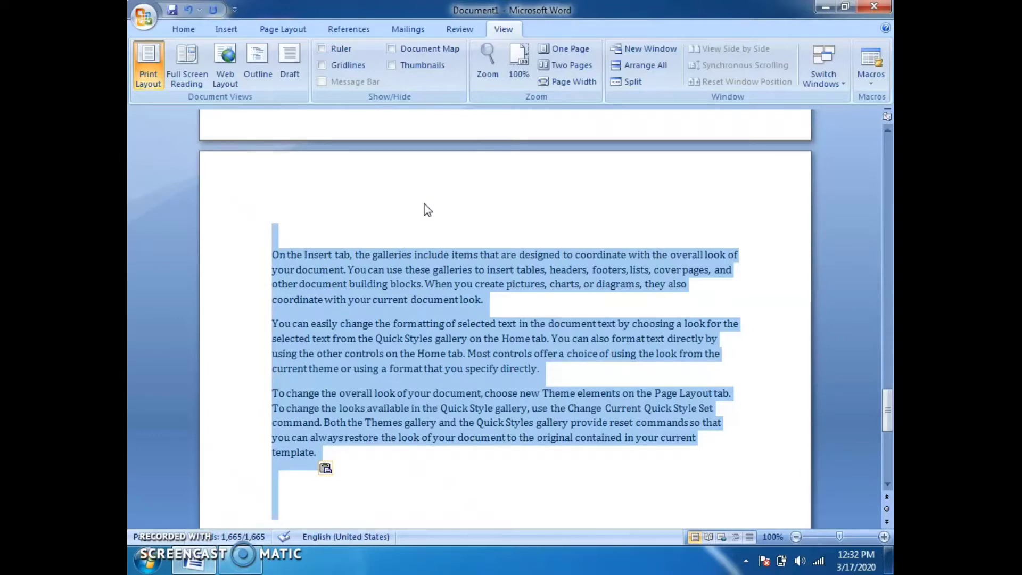
Step: Justify all the text and enlarge its font size two steps with Ctrl+]
{"action": "key", "text": "ctrl+j"}
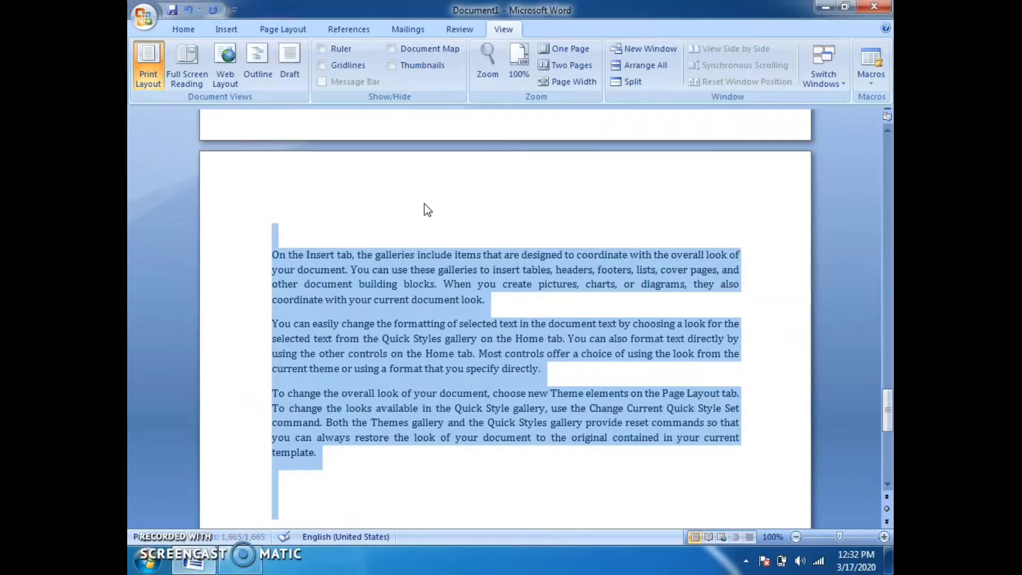
{"action": "key", "text": "ctrl+bracketright"}
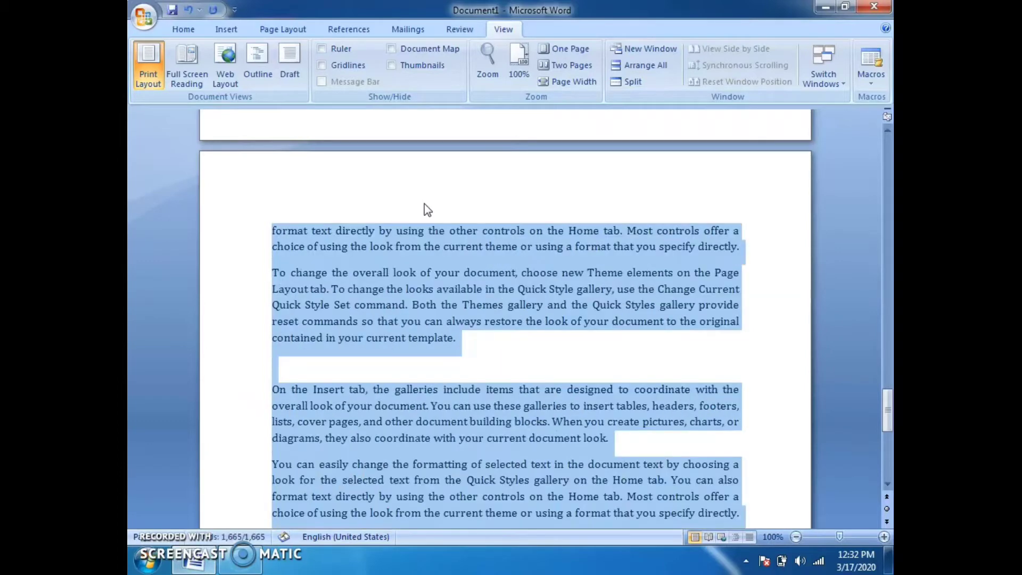
{"action": "key", "text": "ctrl+bracketright"}
{"action": "key", "text": "ctrl+bracketright"}
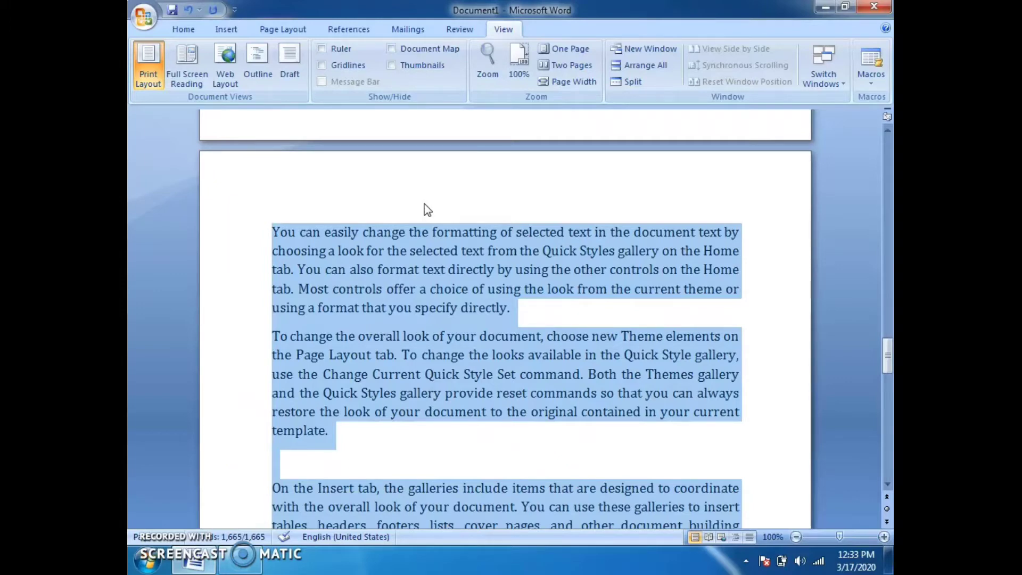
{"action": "scroll", "coordinate": [494, 373], "scroll_direction": "up", "scroll_amount": 3}
{"action": "scroll", "coordinate": [430, 345], "scroll_direction": "down", "scroll_amount": 1}
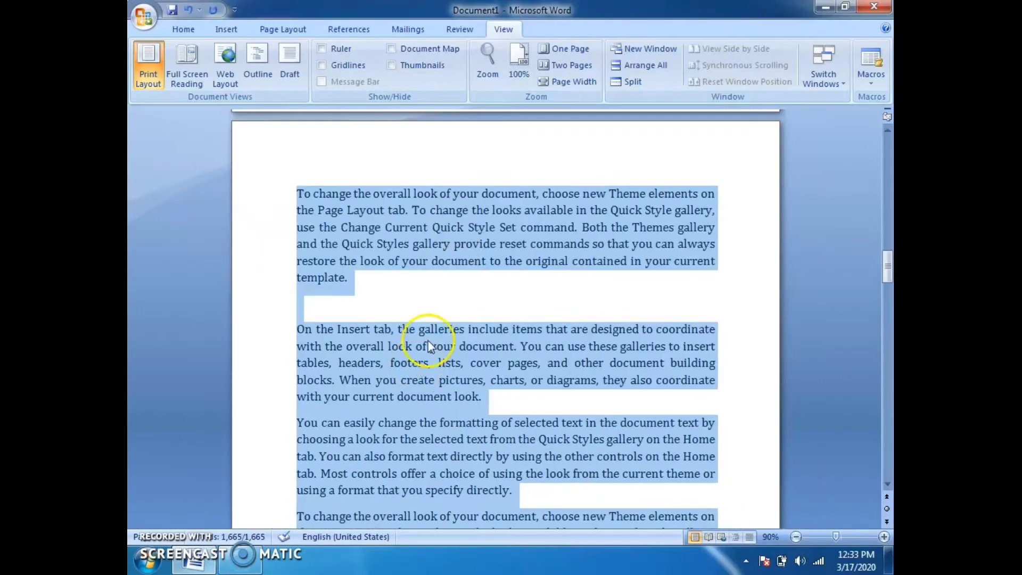
{"action": "scroll", "coordinate": [454, 251], "scroll_direction": "down", "scroll_amount": 1}
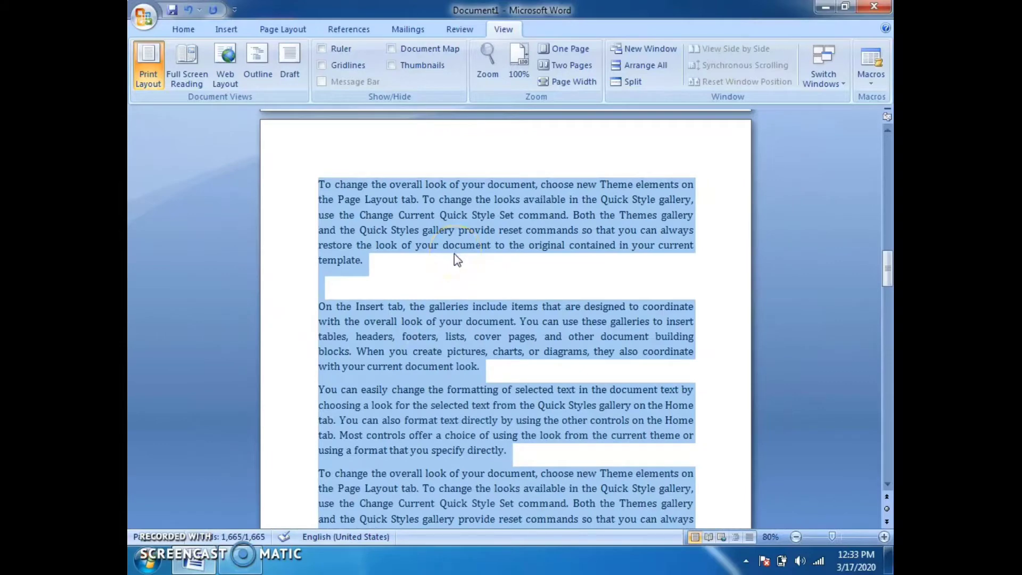
Step: Bold 'To change the overall', 'On the Insert tab' and 'You can easily change'
{"action": "left_click", "coordinate": [435, 277]}
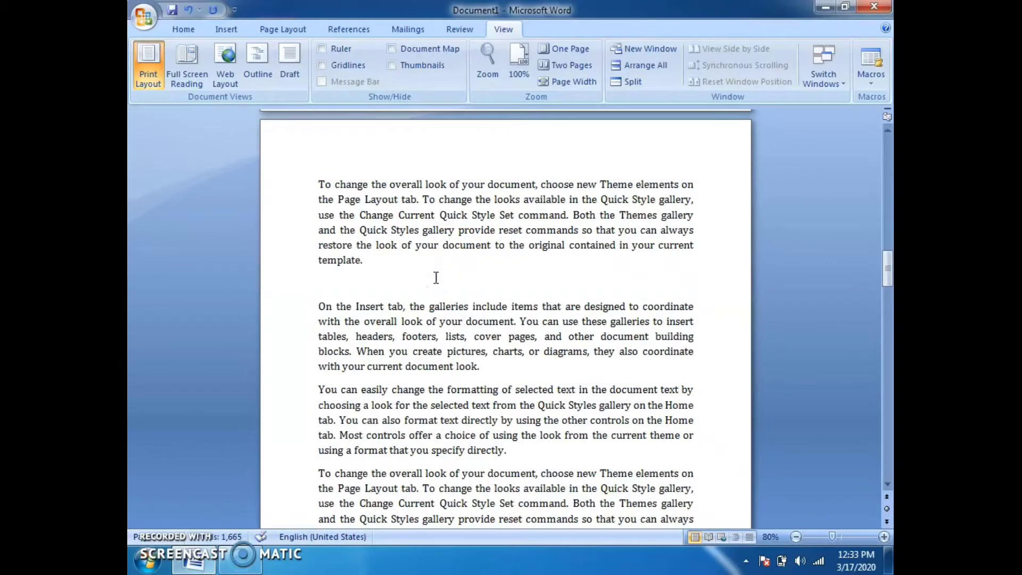
{"action": "left_click", "coordinate": [373, 264]}
{"action": "left_click", "coordinate": [324, 181]}
{"action": "left_click_drag", "start_coordinate": [319, 184], "coordinate": [422, 178]}
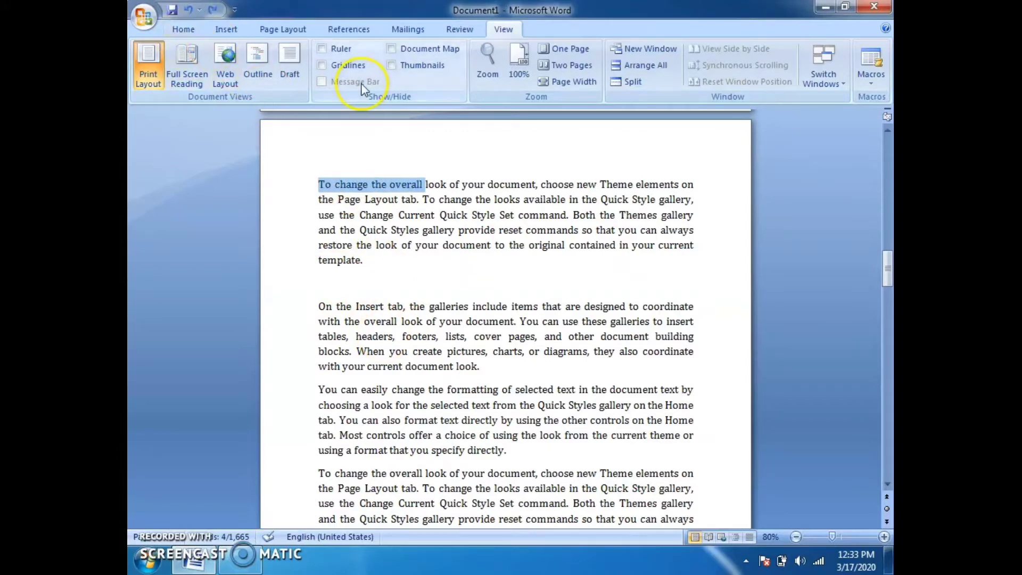
{"action": "key", "text": "ctrl+b"}
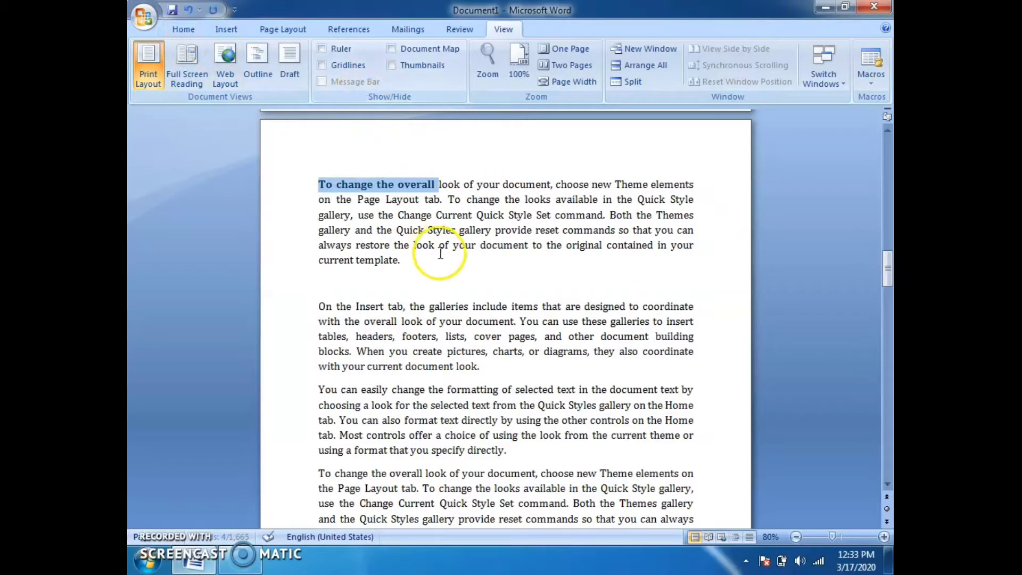
{"action": "left_click", "coordinate": [441, 254]}
{"action": "left_click_drag", "start_coordinate": [319, 306], "coordinate": [403, 306]}
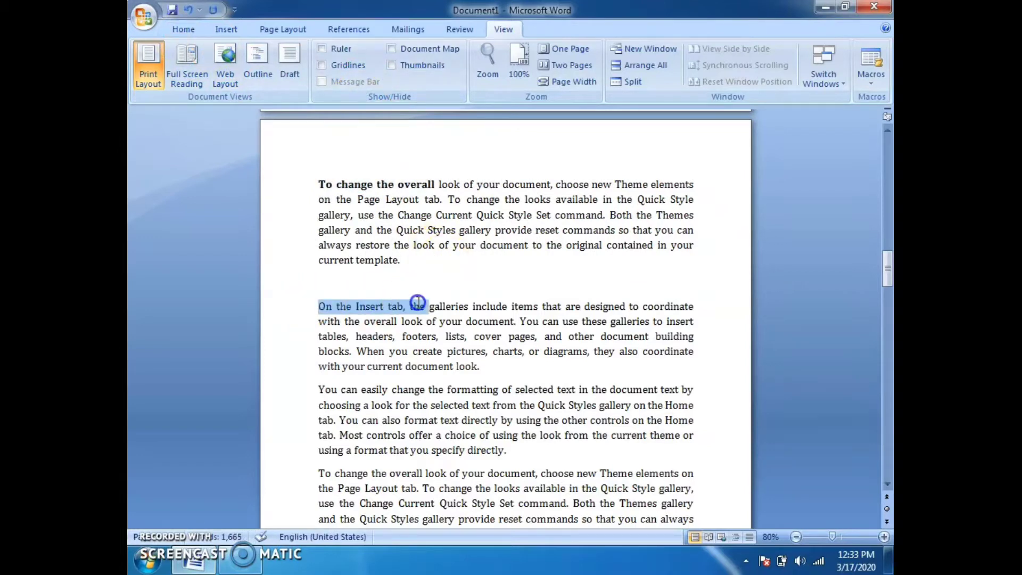
{"action": "key", "text": "ctrl+b"}
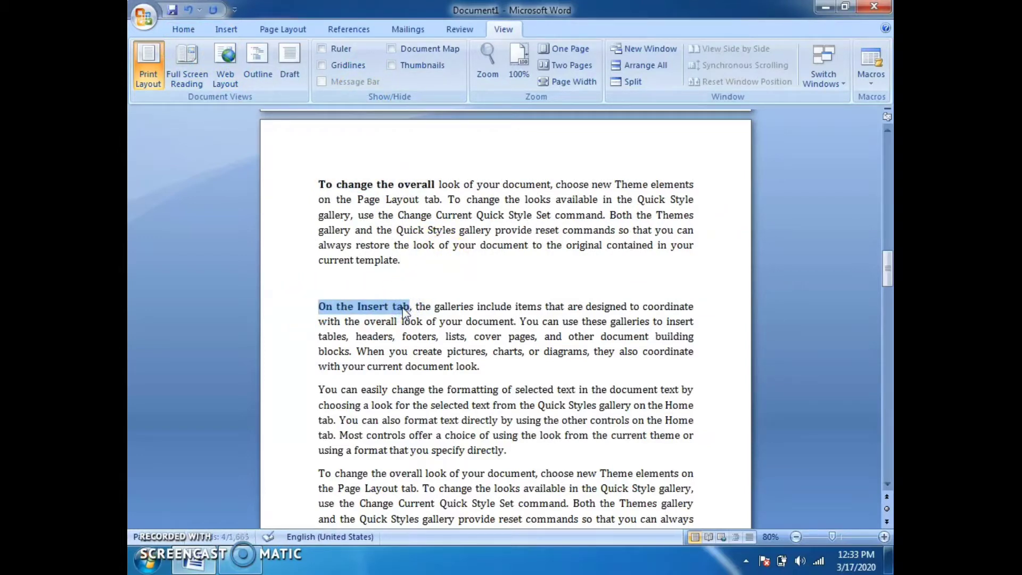
{"action": "left_click", "coordinate": [423, 365]}
{"action": "left_click_drag", "start_coordinate": [316, 389], "coordinate": [418, 382]}
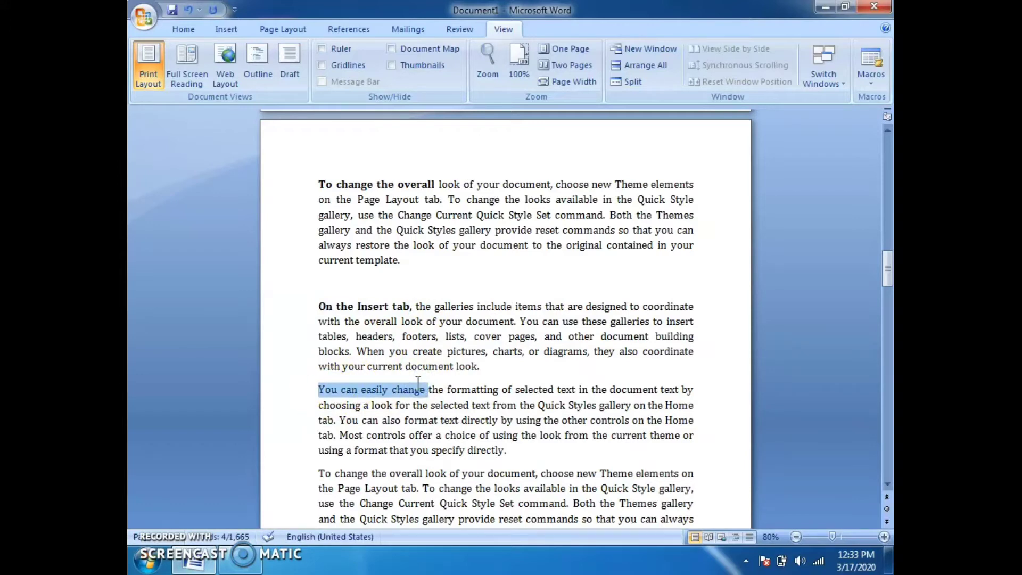
{"action": "key", "text": "ctrl+b"}
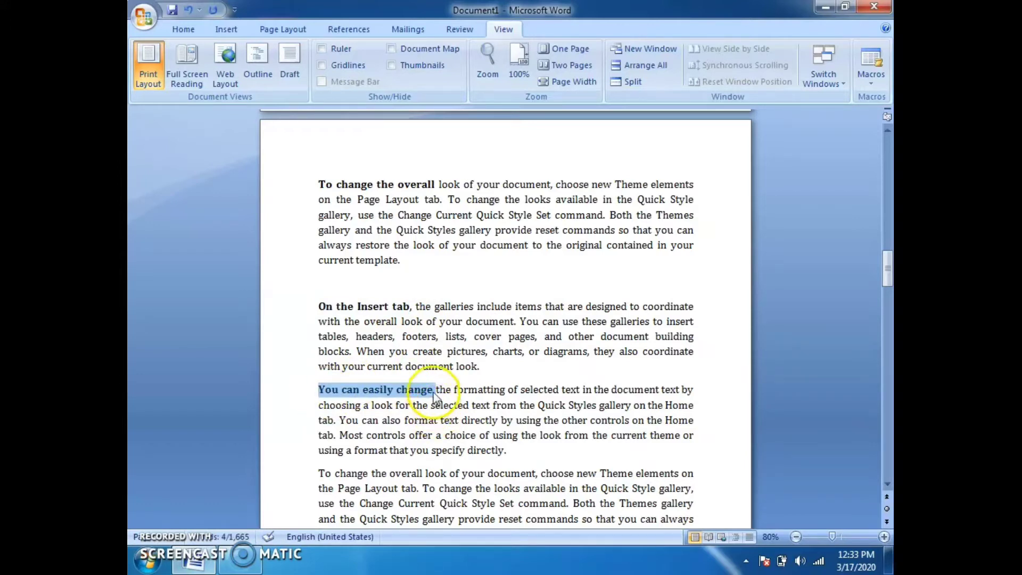
{"action": "left_click_drag", "start_coordinate": [437, 184], "coordinate": [305, 180]}
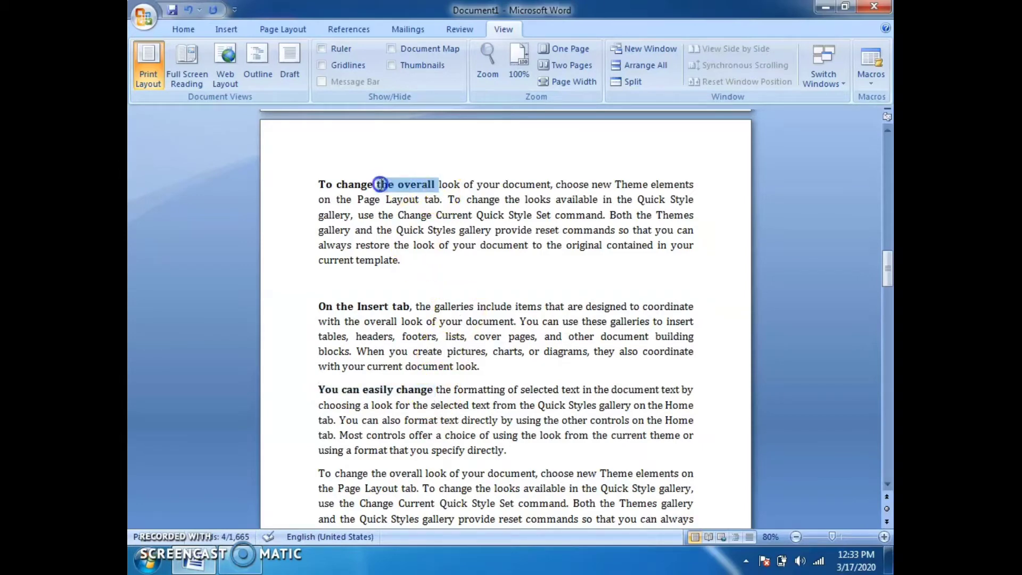
Step: Style 'To change the overall' Heading 1, 'On the Insert tab' Heading 2, 'You can easily change' Heading 3
{"action": "left_click", "coordinate": [183, 29]}
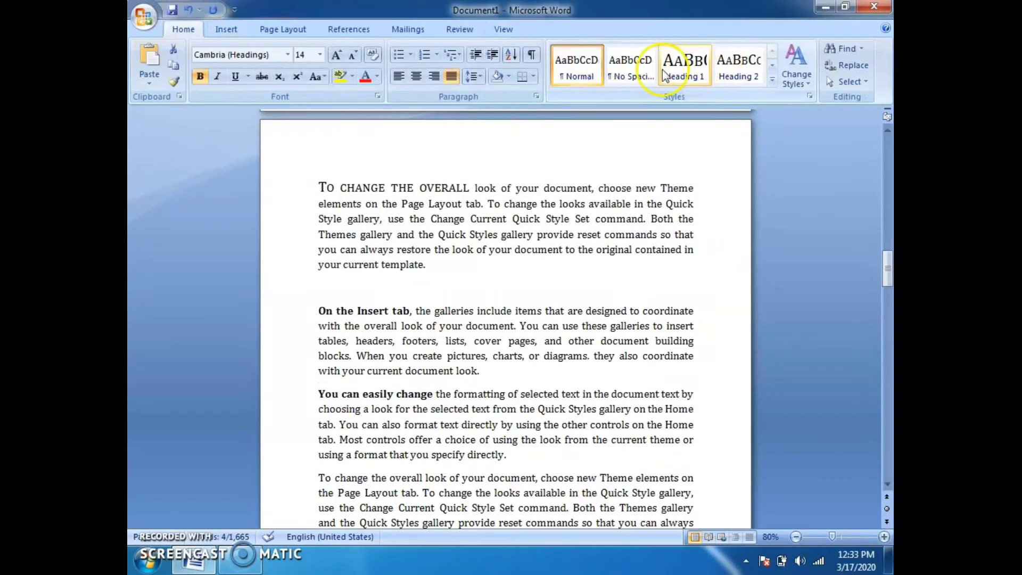
{"action": "left_click", "coordinate": [685, 69]}
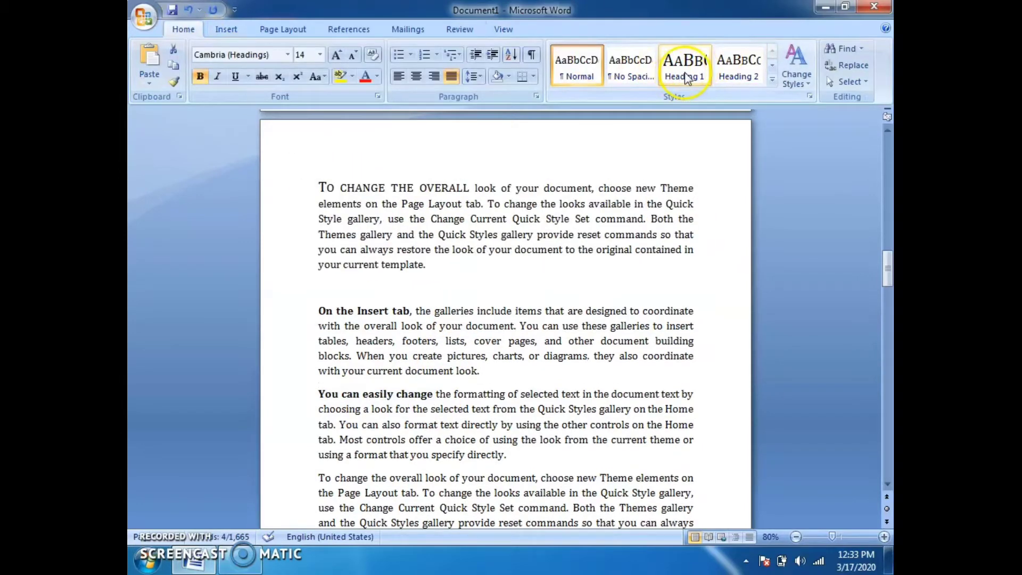
{"action": "left_click", "coordinate": [412, 310]}
{"action": "left_click_drag", "start_coordinate": [412, 310], "coordinate": [318, 311]}
{"action": "left_click", "coordinate": [739, 67]}
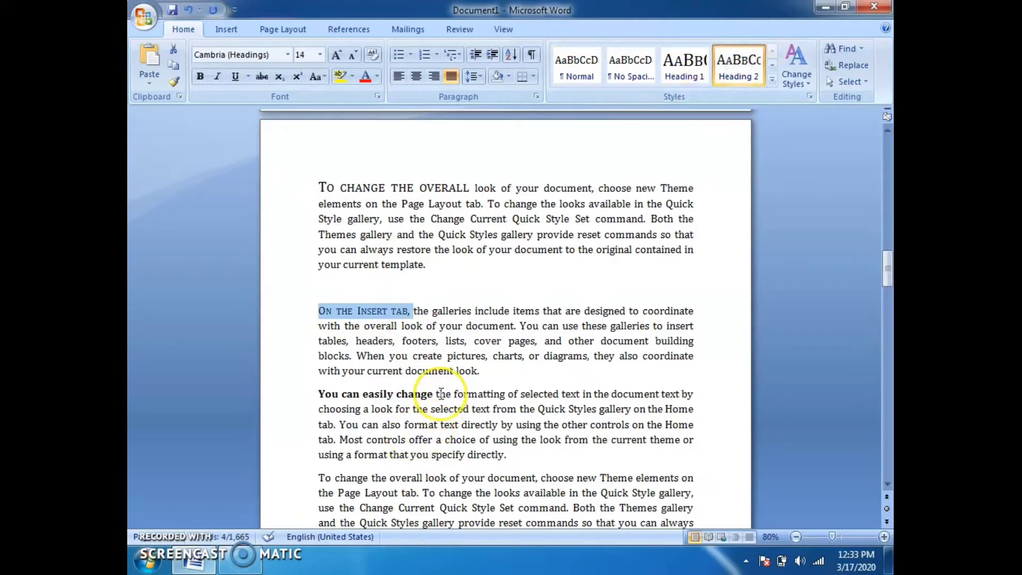
{"action": "left_click", "coordinate": [436, 392]}
{"action": "left_click_drag", "start_coordinate": [435, 392], "coordinate": [318, 394]}
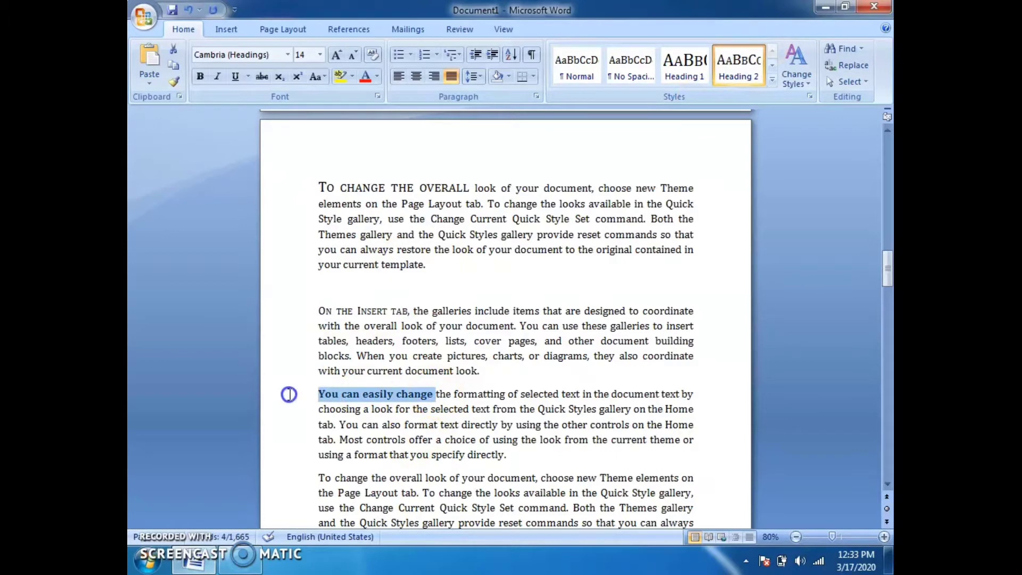
{"action": "left_click", "coordinate": [772, 79]}
{"action": "left_click", "coordinate": [577, 106]}
{"action": "left_click", "coordinate": [543, 508]}
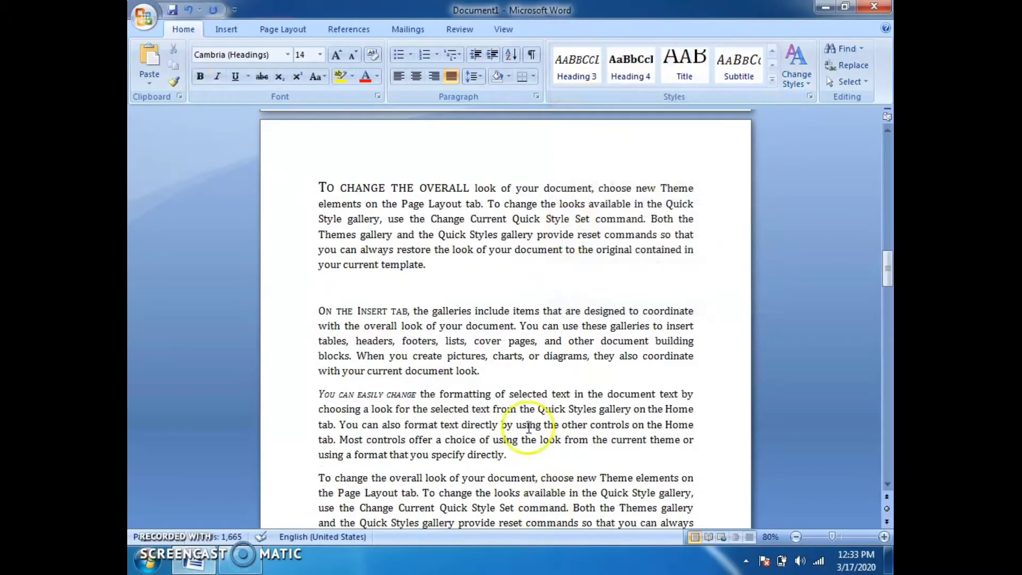
Step: Insert the trident-and-crescent picture '1' from the Pictures library into paragraph one
{"action": "left_click", "coordinate": [224, 31]}
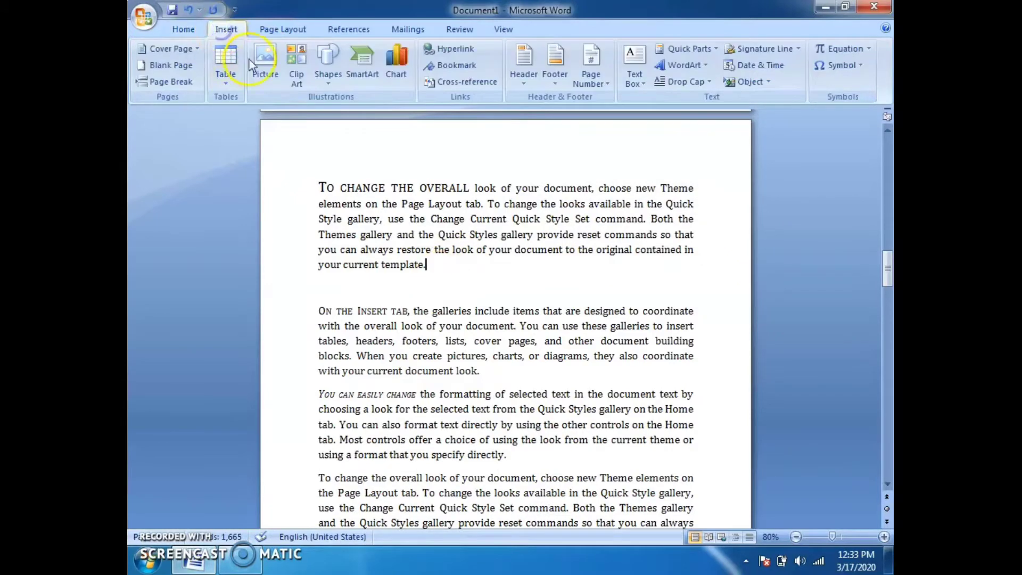
{"action": "left_click", "coordinate": [264, 63]}
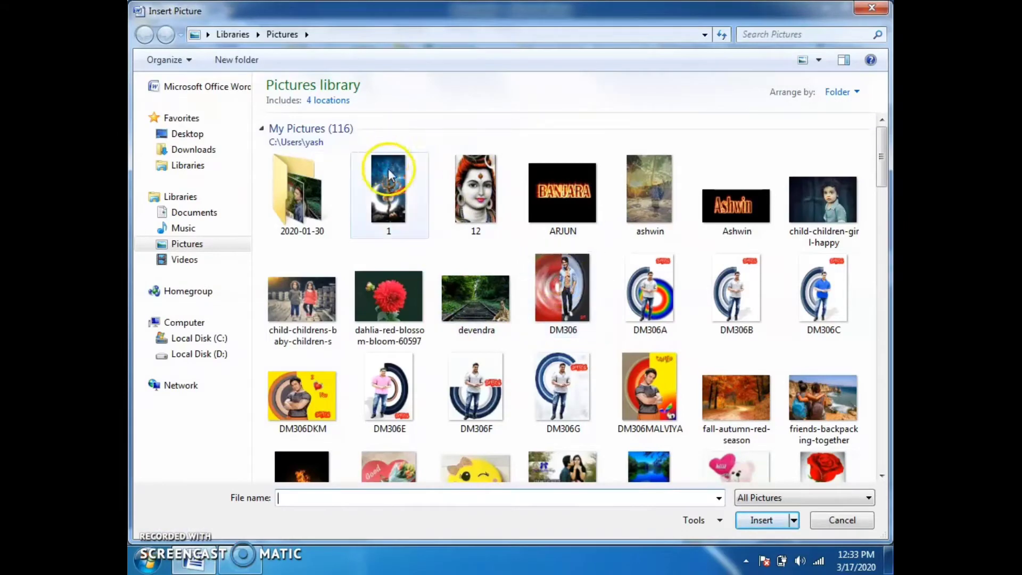
{"action": "left_click", "coordinate": [388, 175]}
{"action": "left_click", "coordinate": [773, 522]}
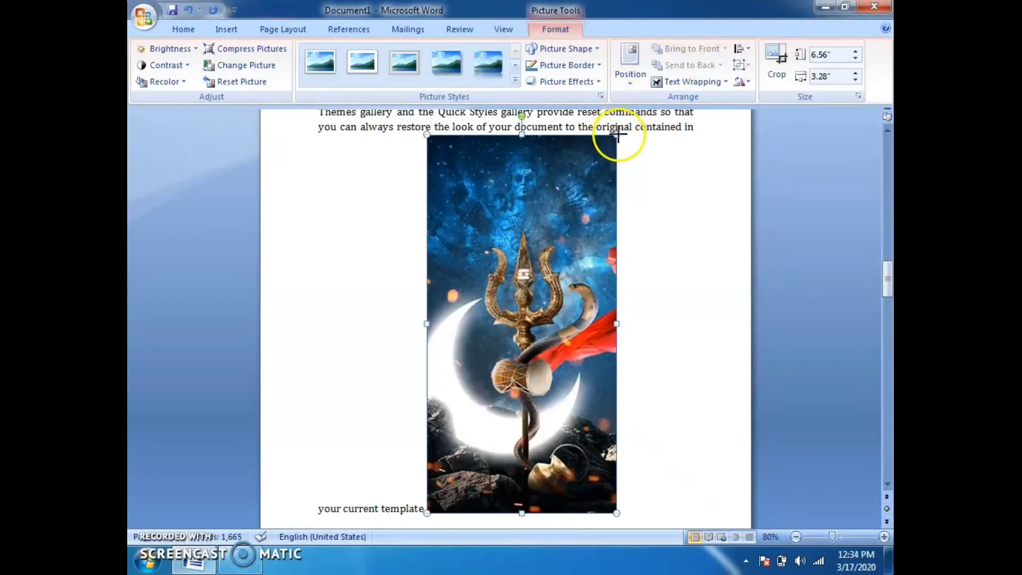
Step: Resize the trident picture to a near-square 0.84" by 0.76" thumbnail
{"action": "left_click_drag", "start_coordinate": [611, 141], "coordinate": [552, 269]}
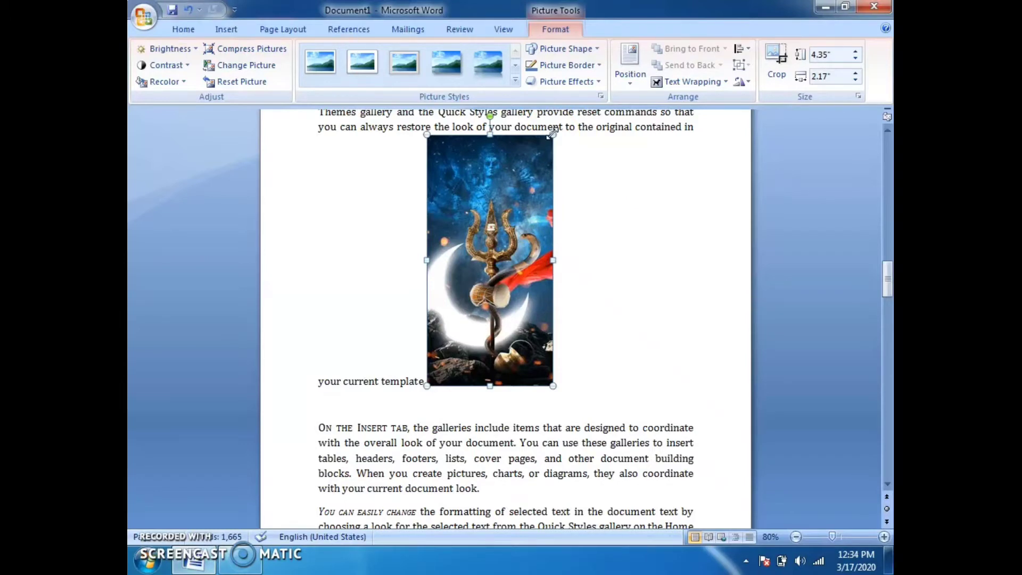
{"action": "mouse_move", "coordinate": [551, 134]}
{"action": "left_mouse_down"}
{"action": "mouse_move", "coordinate": [463, 299]}
{"action": "mouse_move", "coordinate": [449, 349]}
{"action": "mouse_move", "coordinate": [471, 326]}
{"action": "left_mouse_up"}
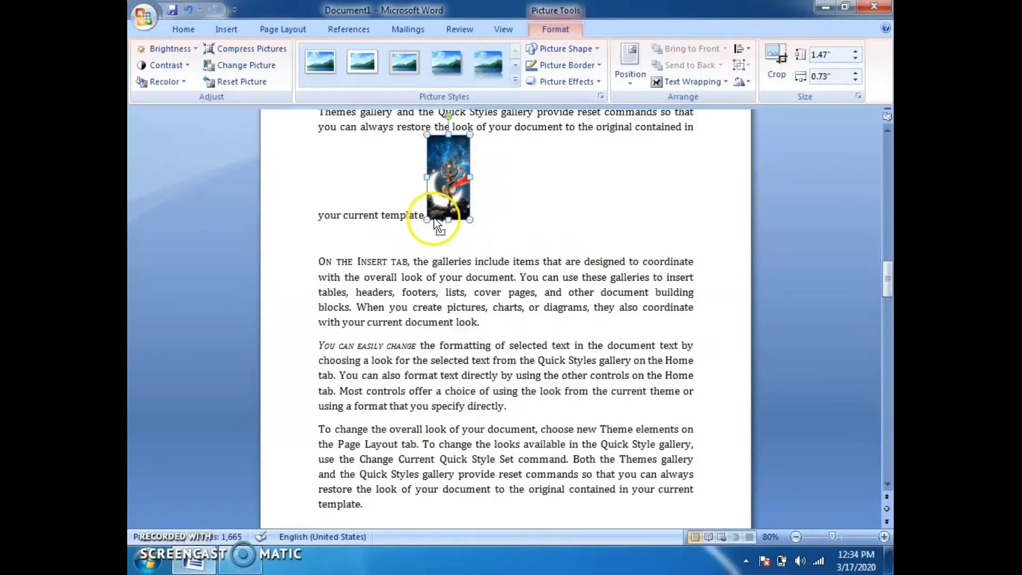
{"action": "left_click_drag", "start_coordinate": [427, 220], "coordinate": [431, 226]}
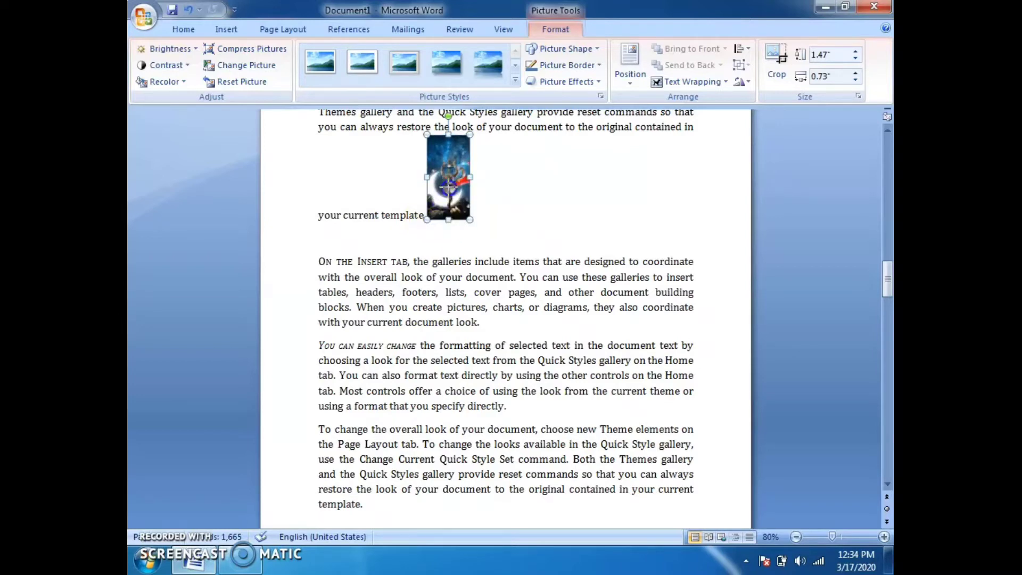
{"action": "mouse_move", "coordinate": [431, 226]}
{"action": "left_mouse_down"}
{"action": "mouse_move", "coordinate": [431, 255]}
{"action": "mouse_move", "coordinate": [581, 174]}
{"action": "mouse_move", "coordinate": [448, 226]}
{"action": "mouse_move", "coordinate": [460, 203]}
{"action": "left_mouse_up"}
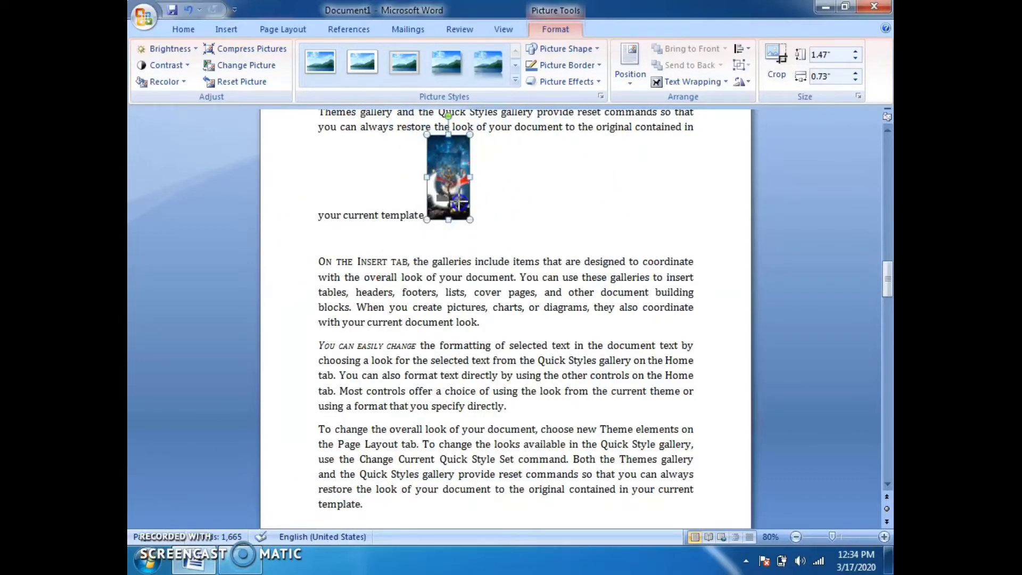
{"action": "left_click", "coordinate": [479, 178]}
{"action": "left_click", "coordinate": [445, 155]}
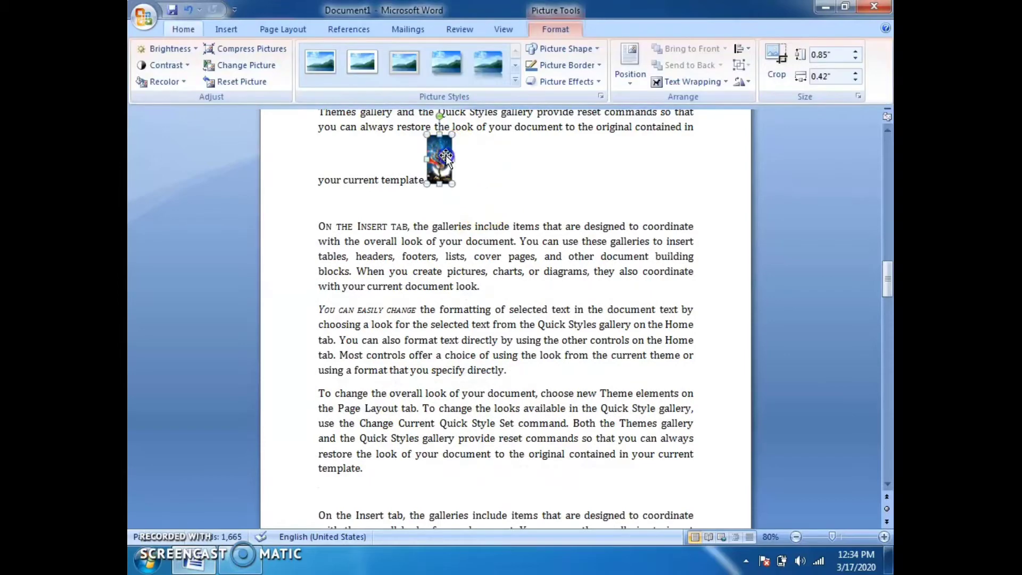
{"action": "key", "text": "ctrl+z"}
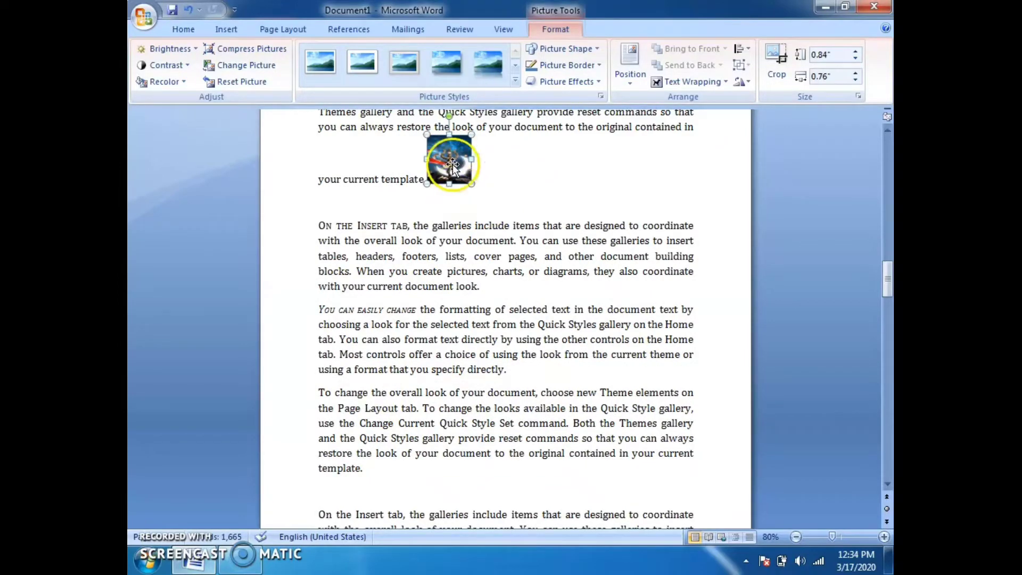
Step: Copy the thumbnail and paste it after 'with your current document look.'
{"action": "right_click", "coordinate": [453, 163]}
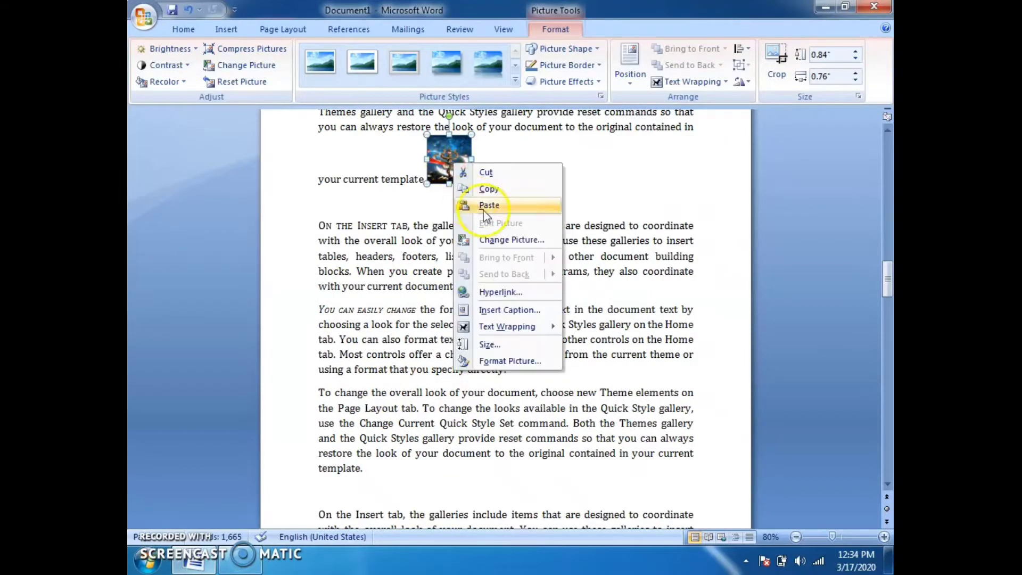
{"action": "left_click", "coordinate": [483, 189]}
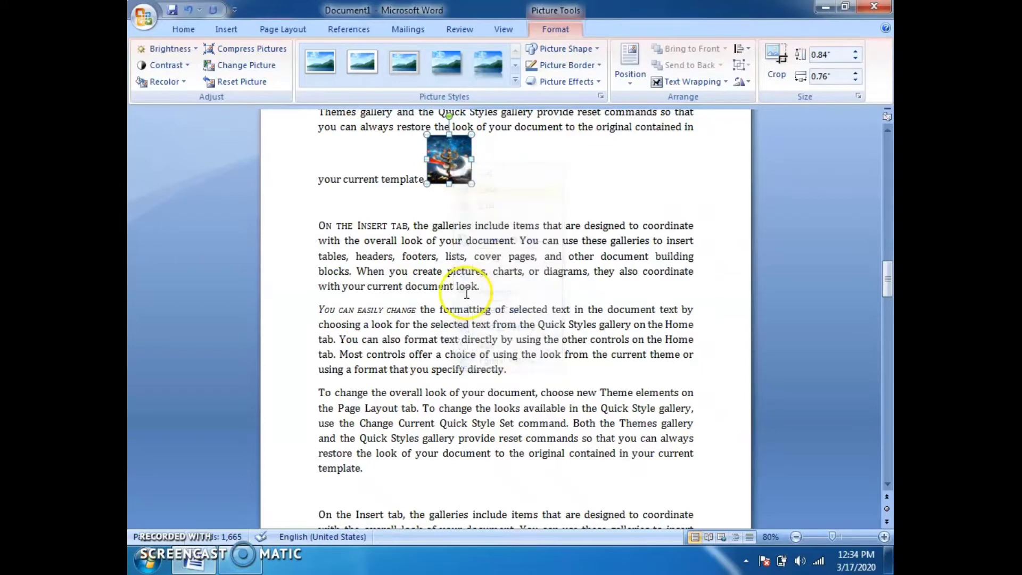
{"action": "left_click", "coordinate": [496, 292]}
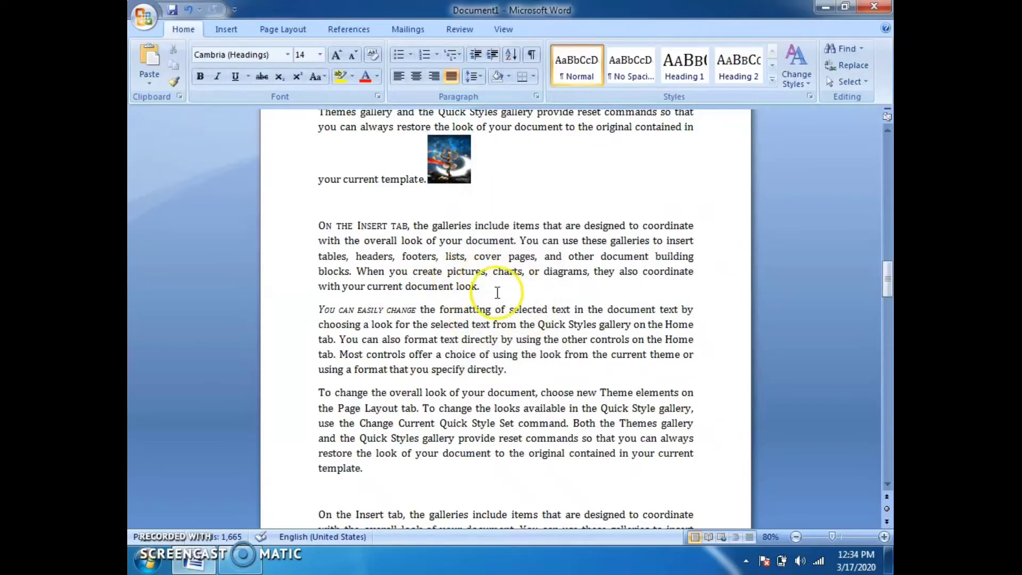
{"action": "right_click", "coordinate": [493, 291]}
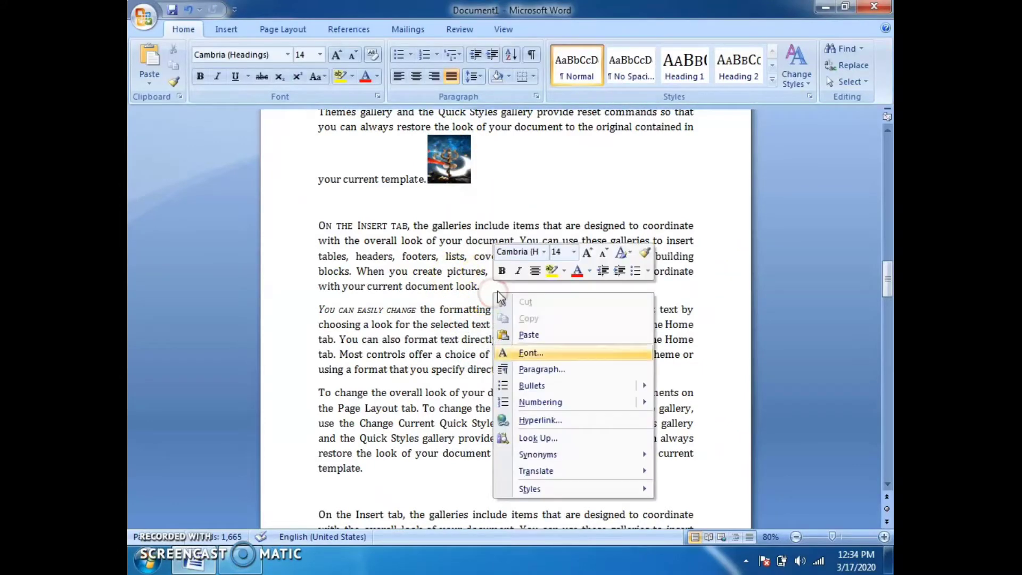
{"action": "left_click", "coordinate": [536, 341]}
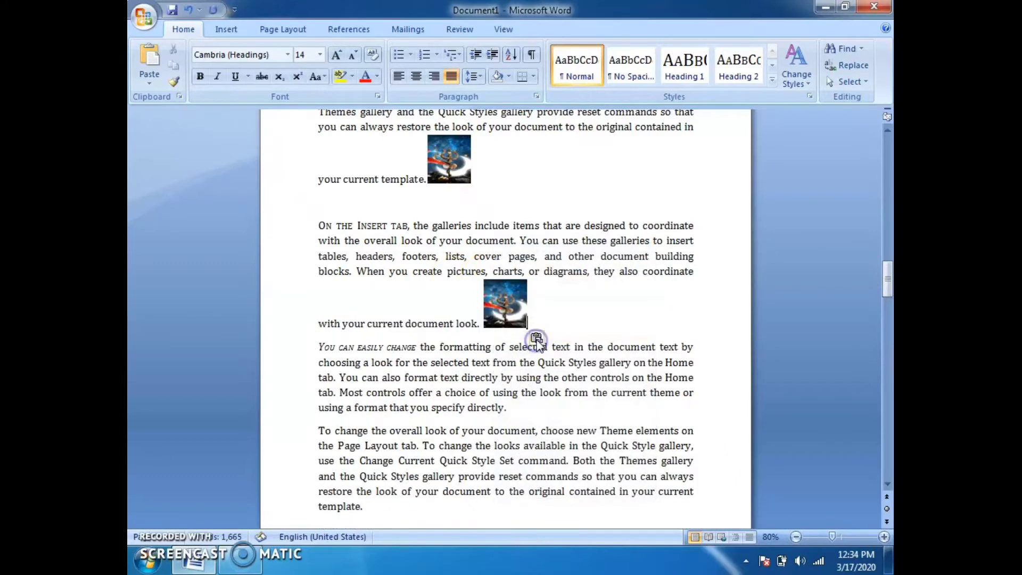
{"action": "left_click", "coordinate": [503, 303]}
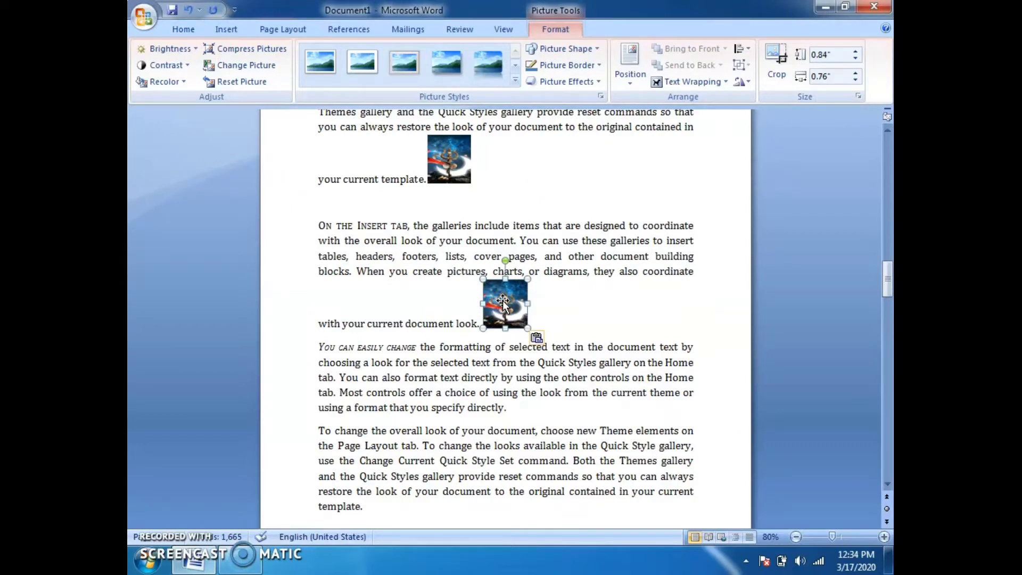
Step: Change the pasted copy's picture to the photo of two children
{"action": "right_click", "coordinate": [502, 300]}
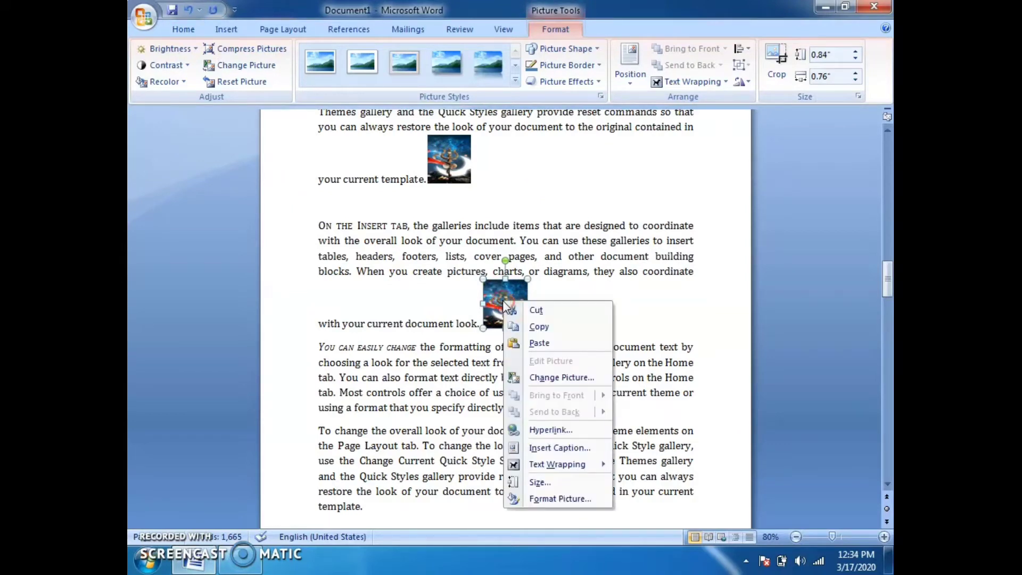
{"action": "left_click", "coordinate": [548, 378]}
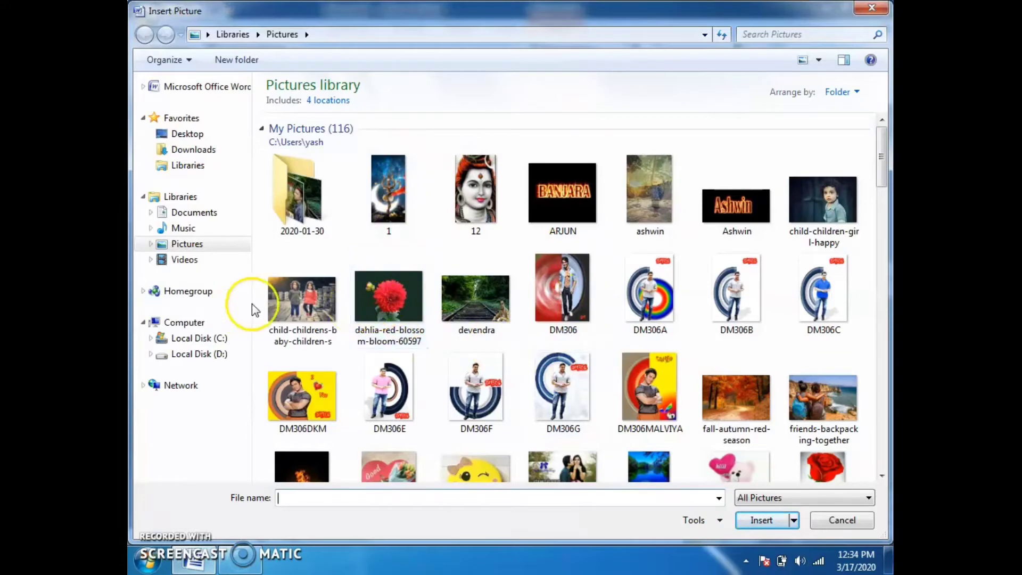
{"action": "left_click", "coordinate": [290, 301]}
{"action": "left_click", "coordinate": [767, 526]}
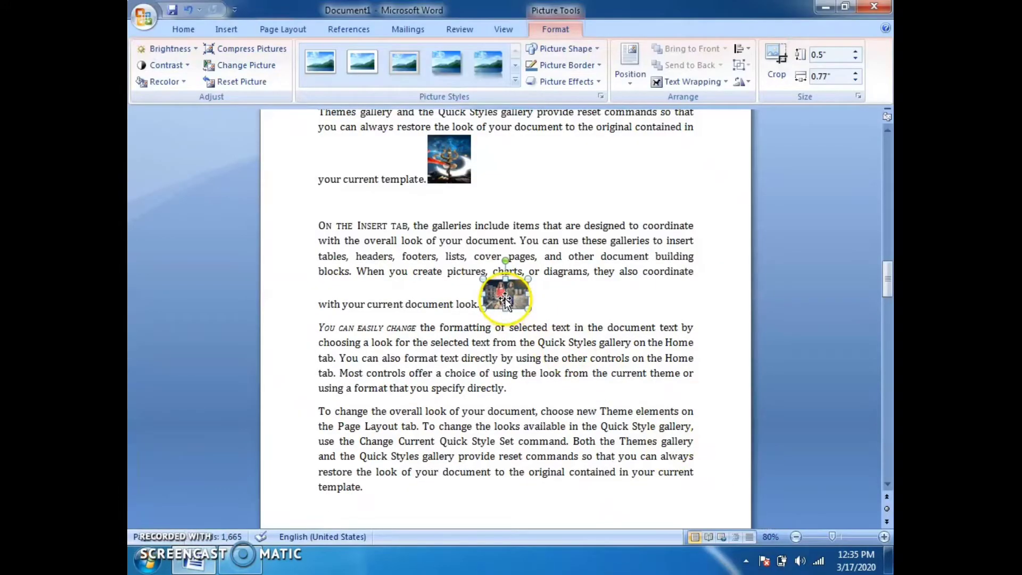
Step: Paste another thumbnail after 'directly.' and change it to the teddy-with-heart image
{"action": "left_click", "coordinate": [509, 388]}
{"action": "right_click", "coordinate": [511, 391]}
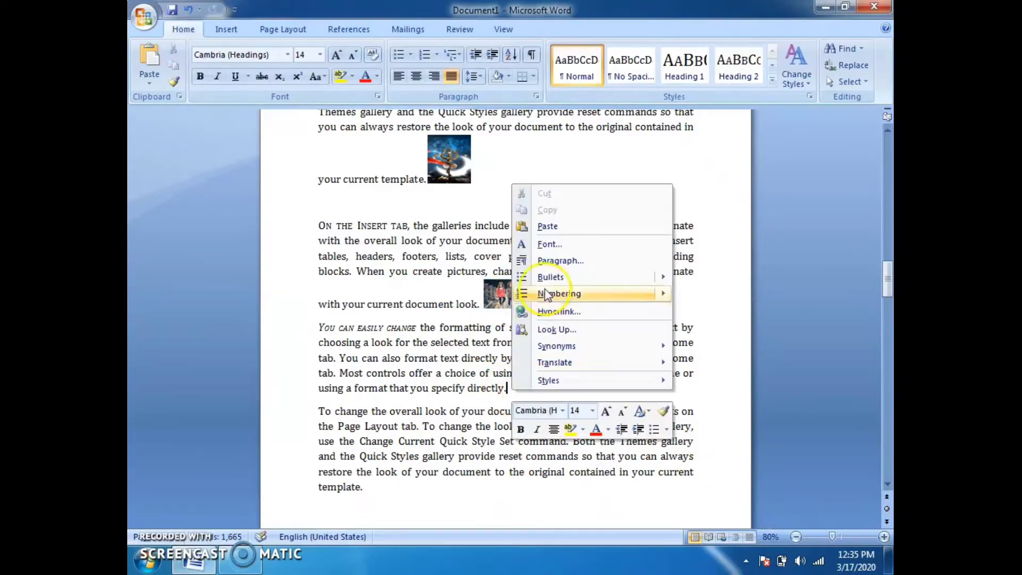
{"action": "left_click", "coordinate": [553, 223]}
{"action": "left_click", "coordinate": [531, 405]}
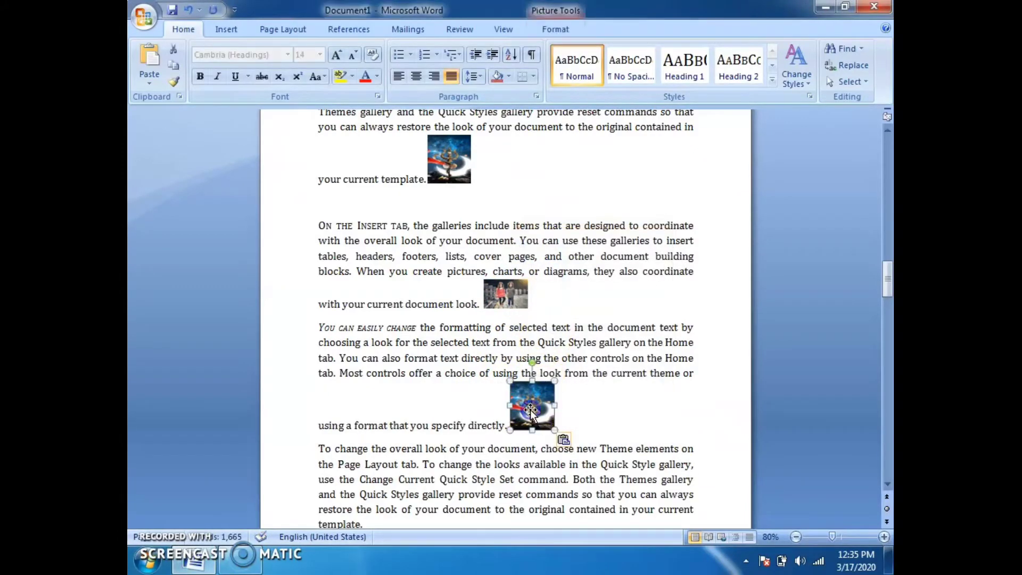
{"action": "right_click", "coordinate": [532, 407]}
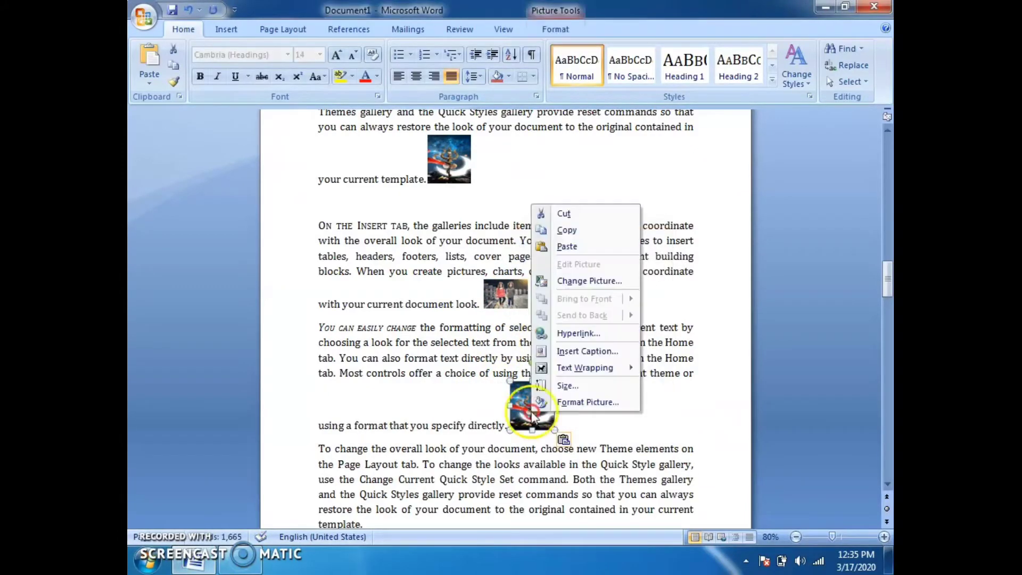
{"action": "left_click", "coordinate": [574, 281]}
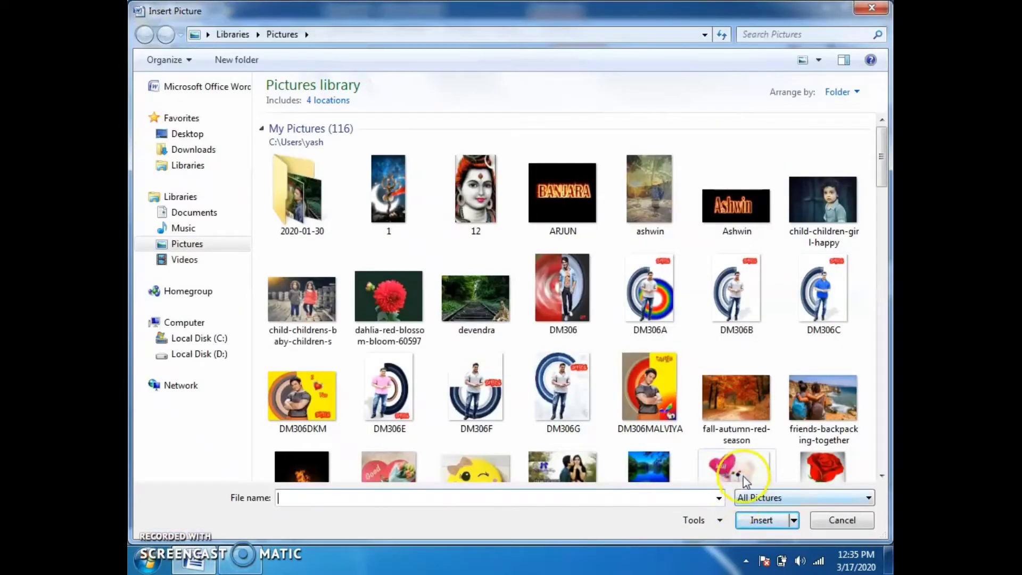
{"action": "left_click", "coordinate": [737, 468]}
{"action": "left_click", "coordinate": [756, 519]}
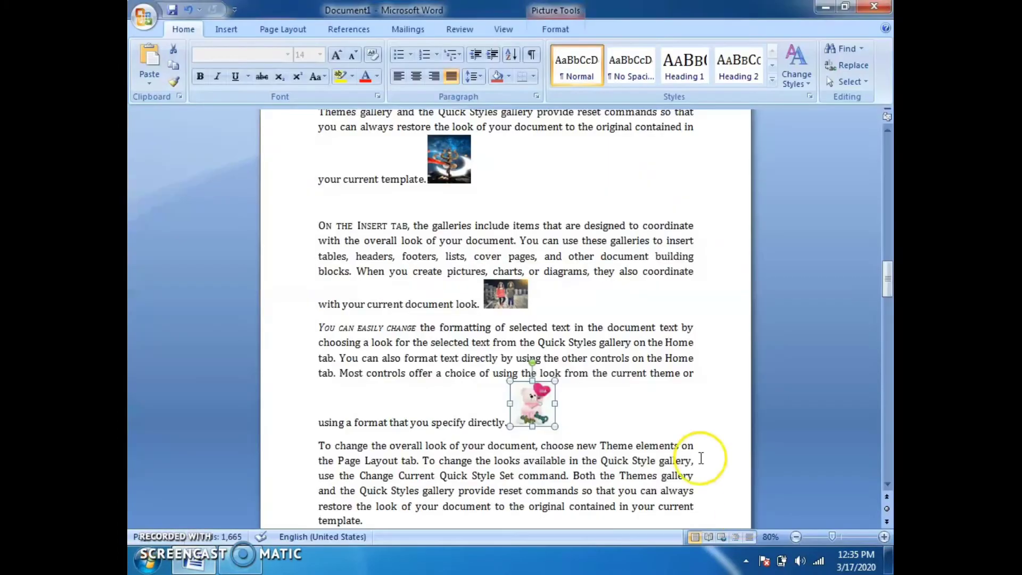
{"action": "left_click", "coordinate": [669, 420]}
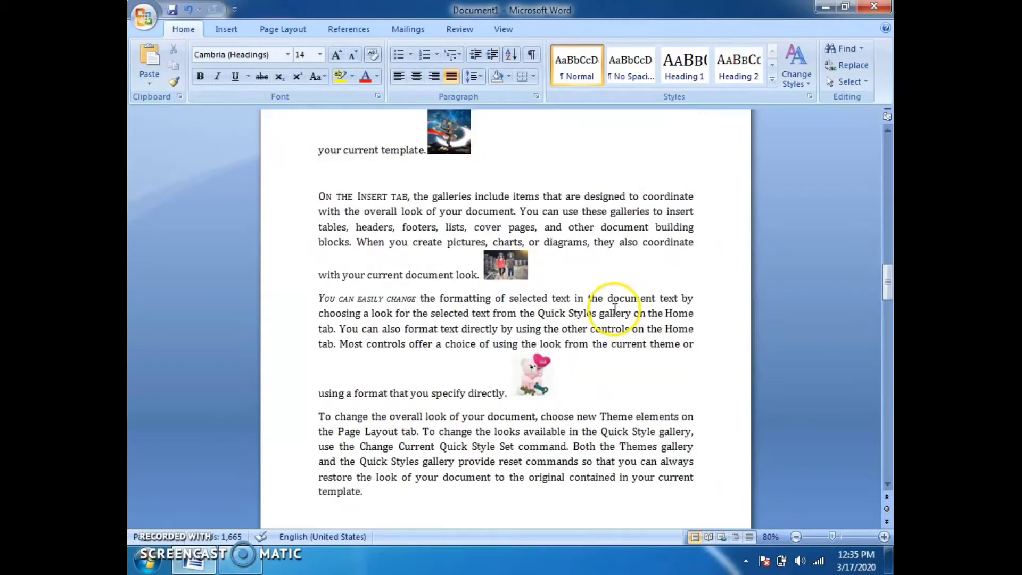
Step: Set the page color to orange
{"action": "scroll", "coordinate": [615, 308], "scroll_direction": "up", "scroll_amount": 2}
{"action": "scroll", "coordinate": [615, 309], "scroll_direction": "up", "scroll_amount": 2}
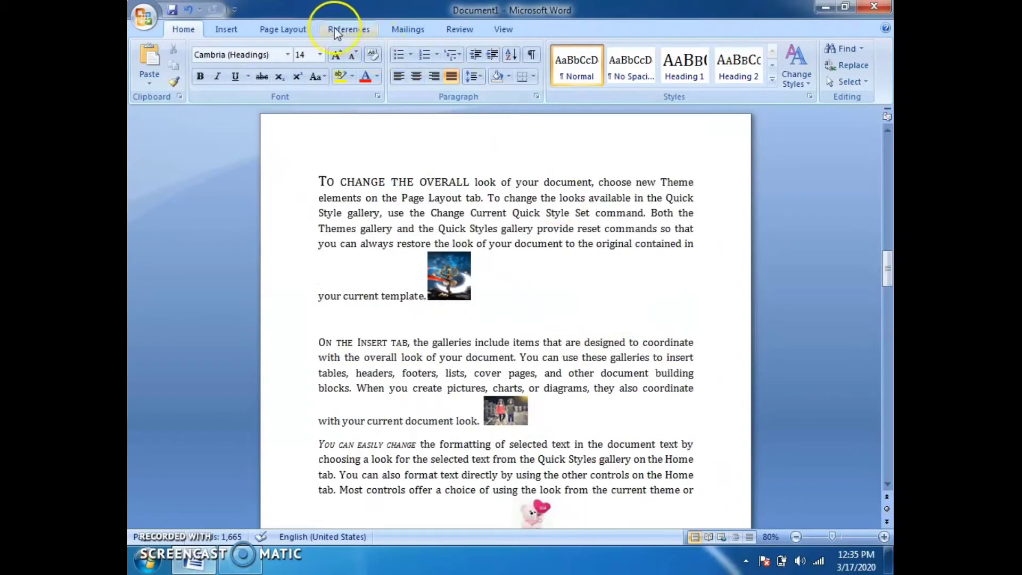
{"action": "left_click", "coordinate": [291, 28]}
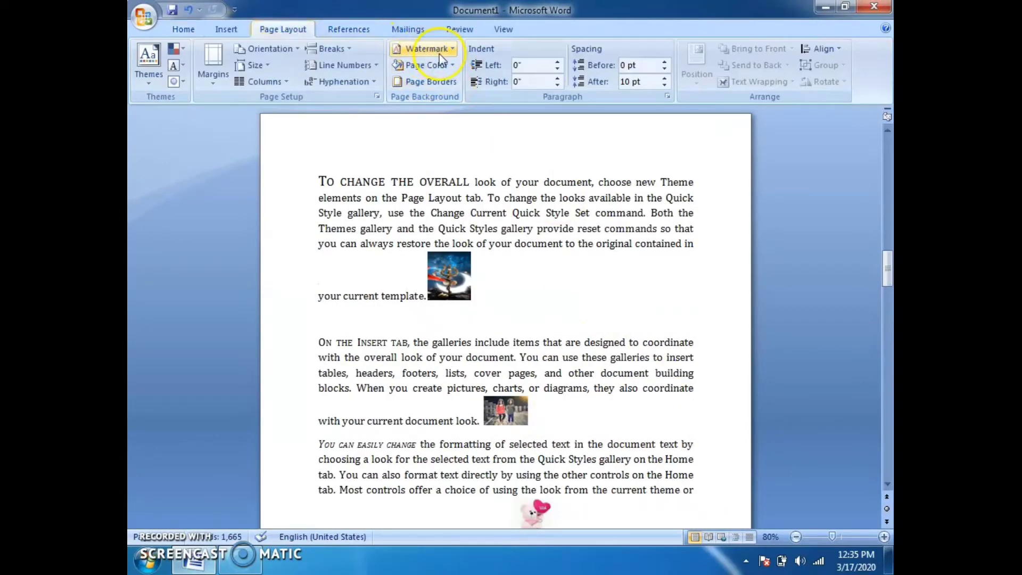
{"action": "left_click", "coordinate": [430, 65]}
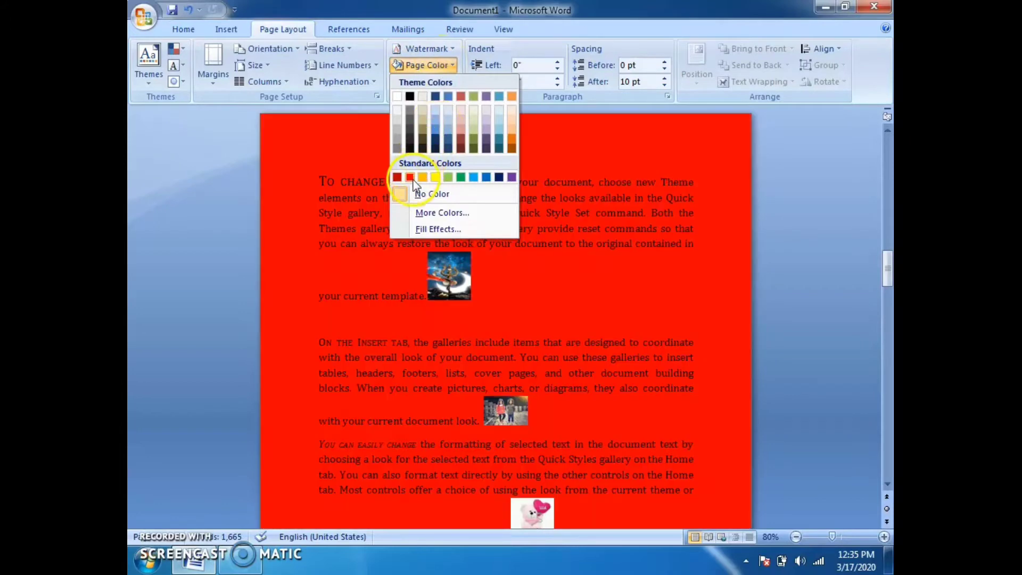
{"action": "left_click", "coordinate": [423, 178]}
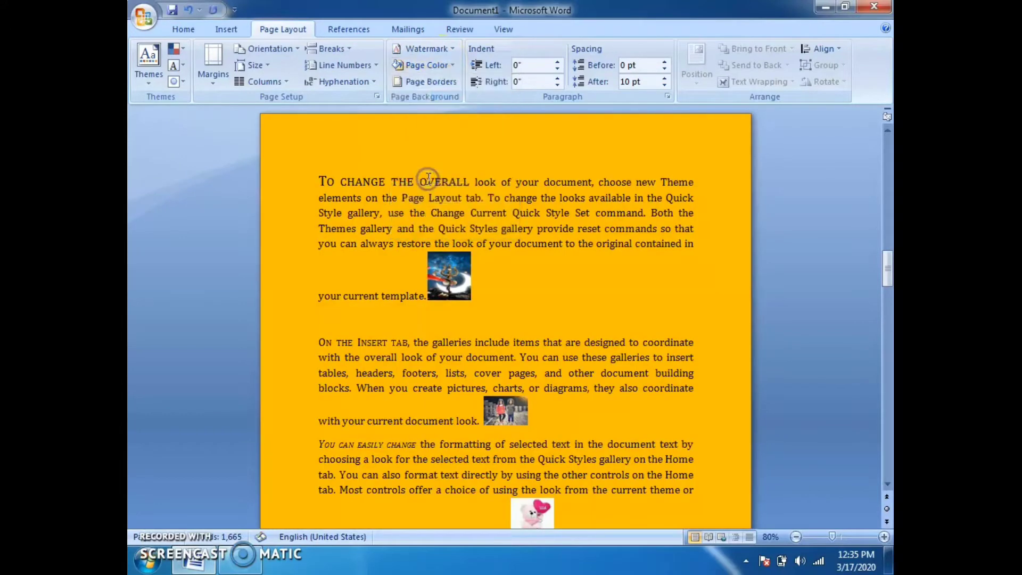
Step: Apply the colourful flower art page border to the whole document
{"action": "left_click", "coordinate": [431, 82]}
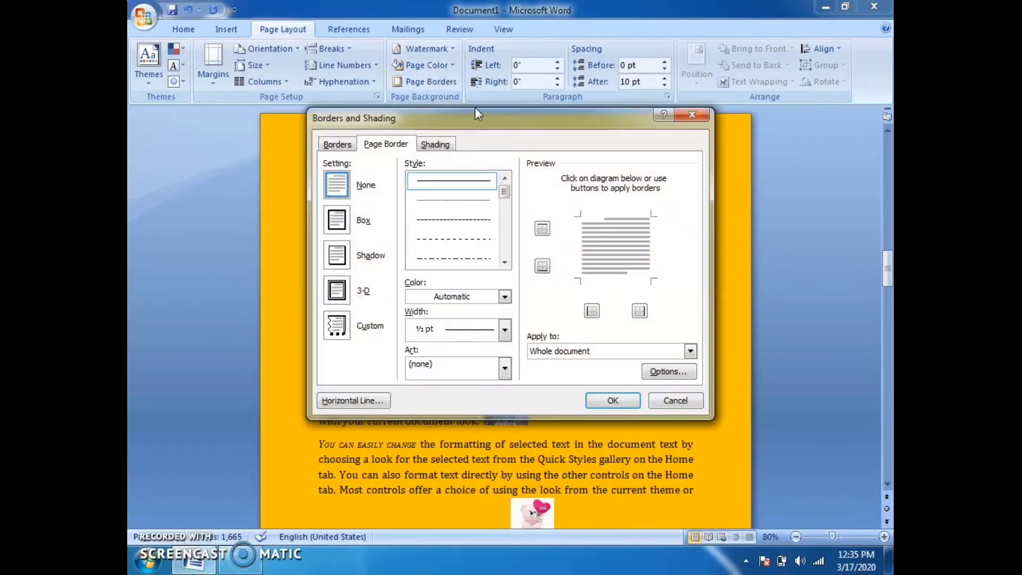
{"action": "left_click", "coordinate": [505, 367]}
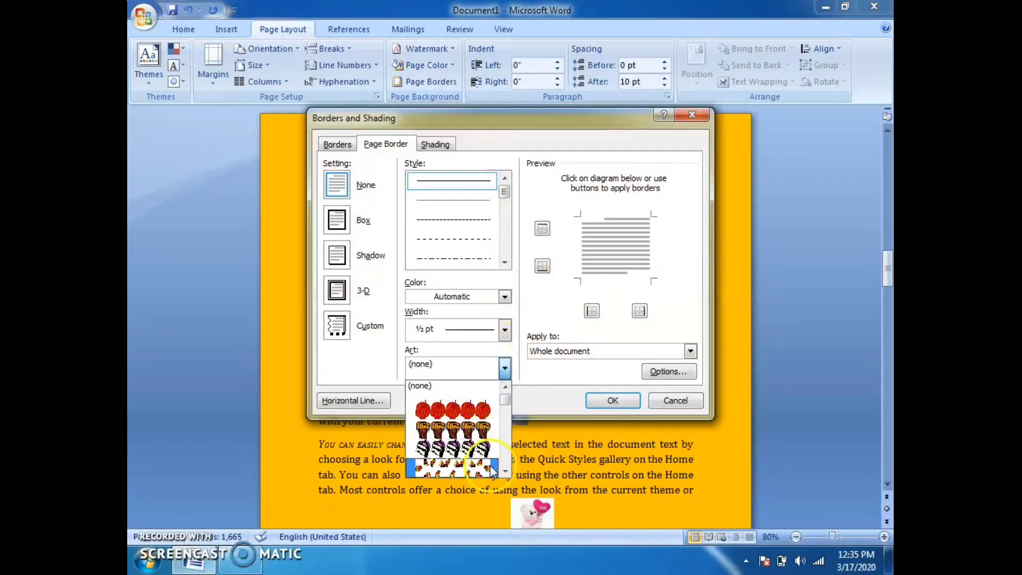
{"action": "left_click_drag", "start_coordinate": [506, 399], "coordinate": [507, 416]}
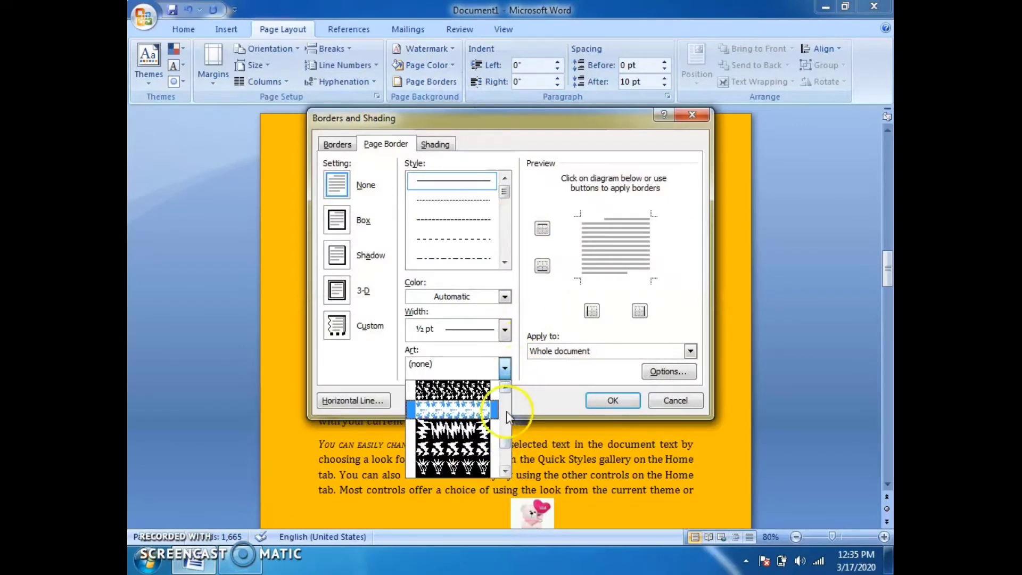
{"action": "left_click", "coordinate": [505, 394]}
{"action": "left_click", "coordinate": [504, 394]}
{"action": "left_click", "coordinate": [504, 394]}
{"action": "left_click", "coordinate": [504, 395]}
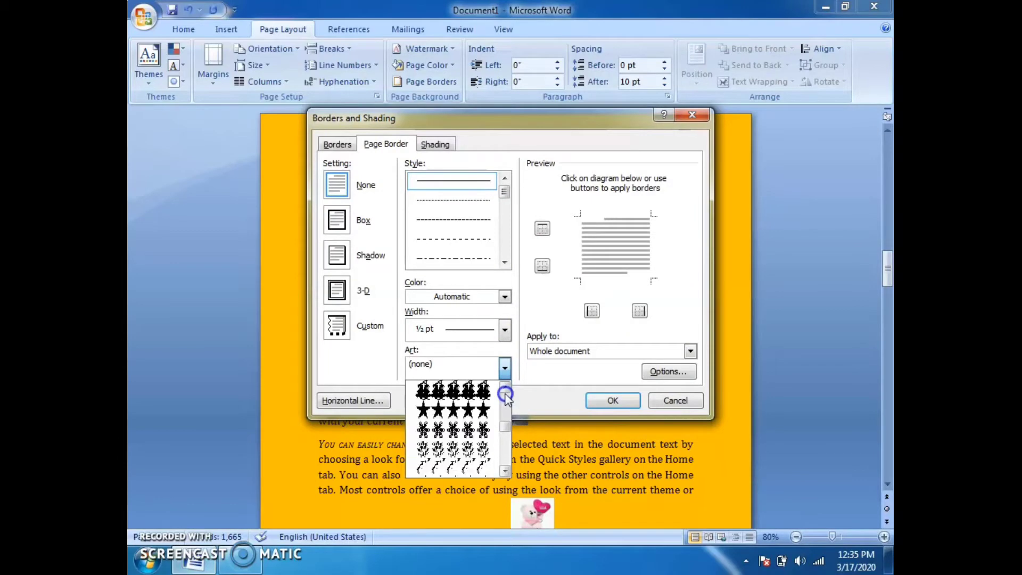
{"action": "left_click", "coordinate": [504, 396]}
{"action": "left_click", "coordinate": [505, 397]}
{"action": "left_click", "coordinate": [505, 396]}
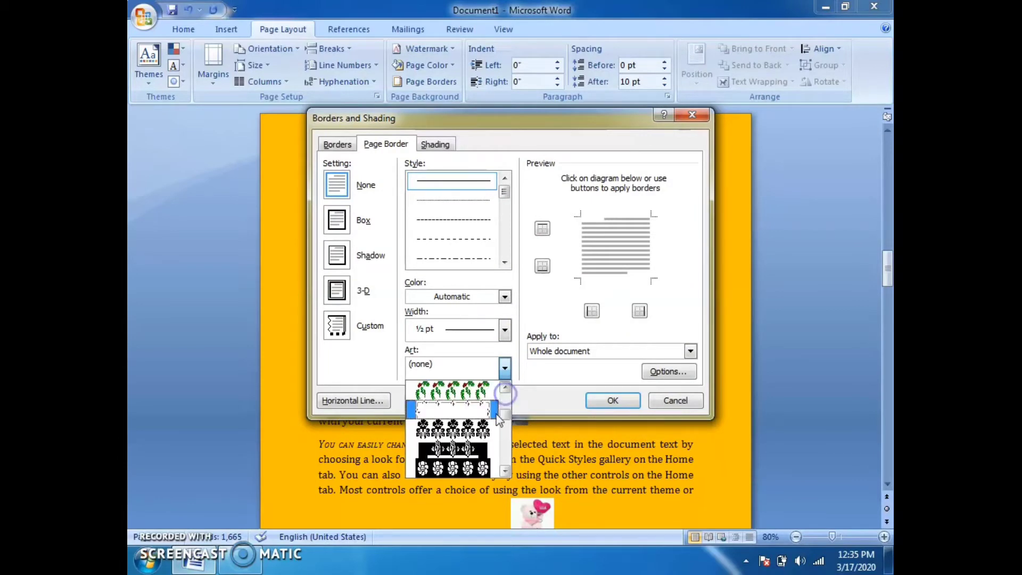
{"action": "left_click", "coordinate": [459, 394]}
{"action": "left_click", "coordinate": [613, 401]}
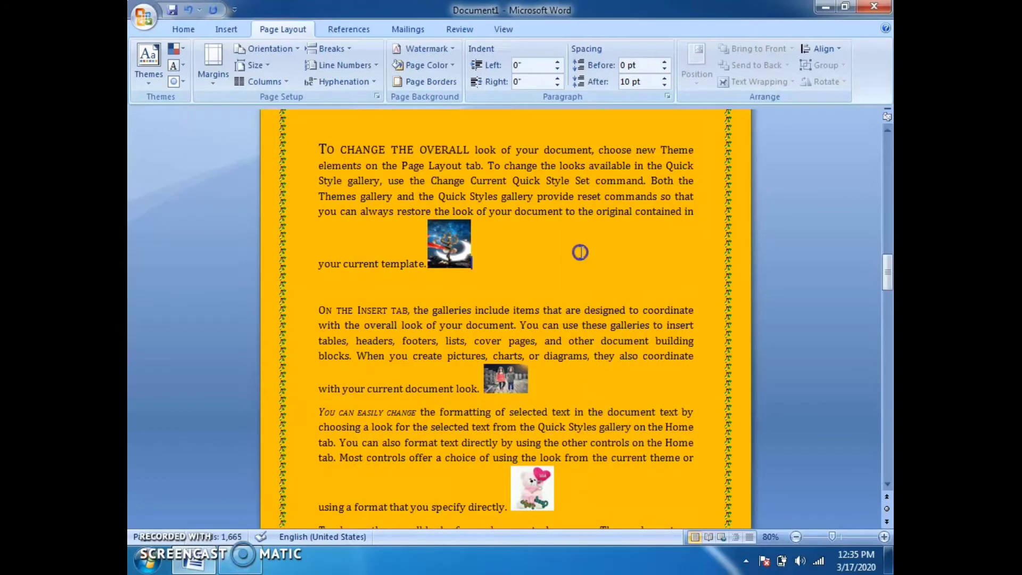
{"action": "scroll", "coordinate": [579, 254], "scroll_direction": "down", "scroll_amount": 3}
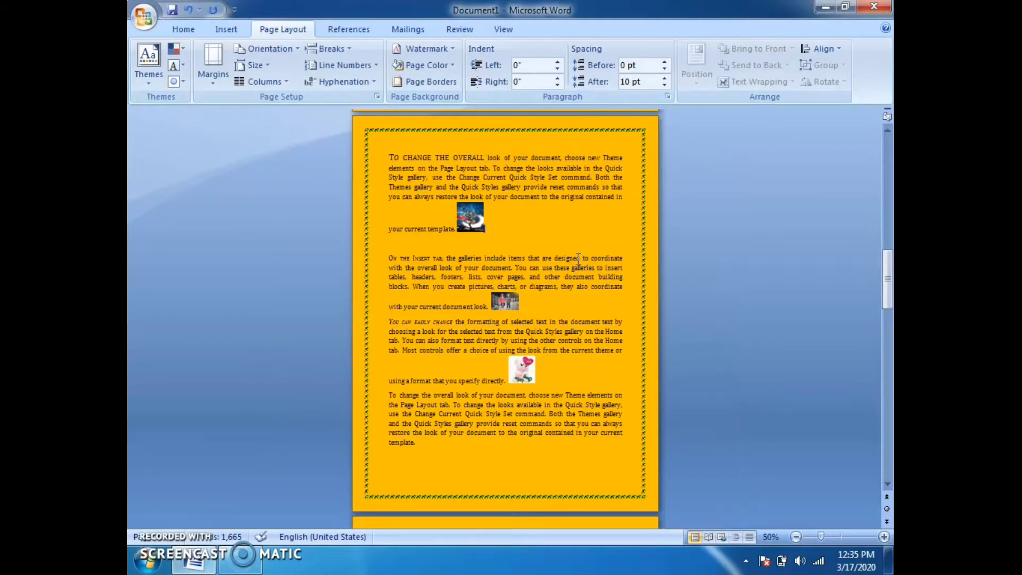
Step: Switch the ribbon to the View tab to reach the document view options
{"action": "left_click", "coordinate": [503, 29]}
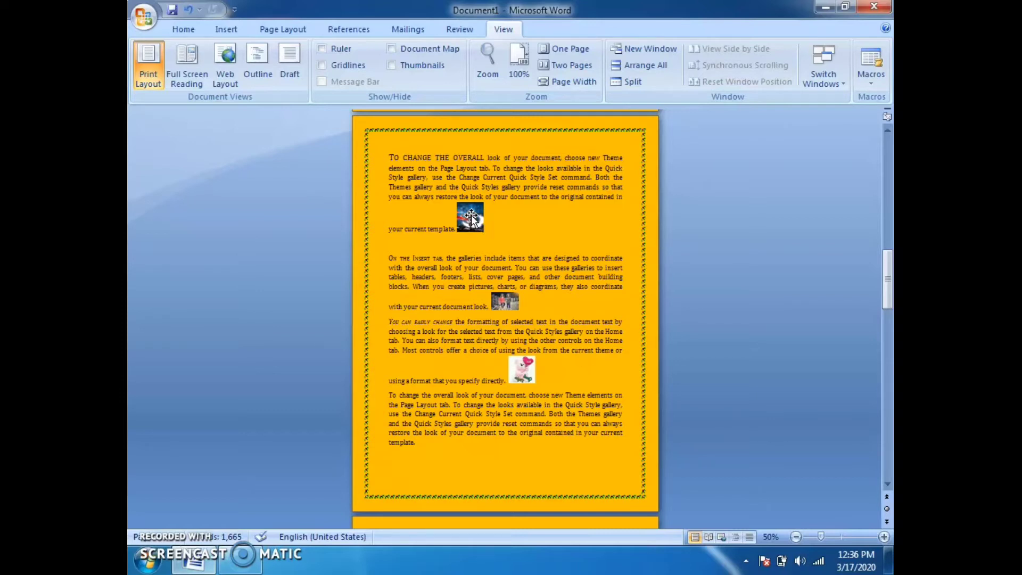
{"action": "left_click", "coordinate": [179, 74]}
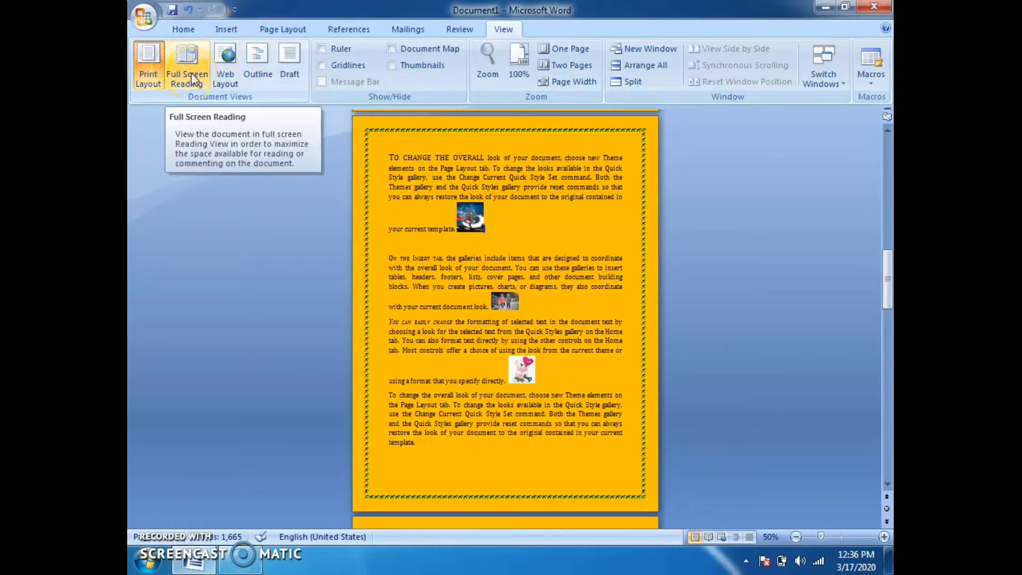
{"action": "left_click", "coordinate": [190, 72]}
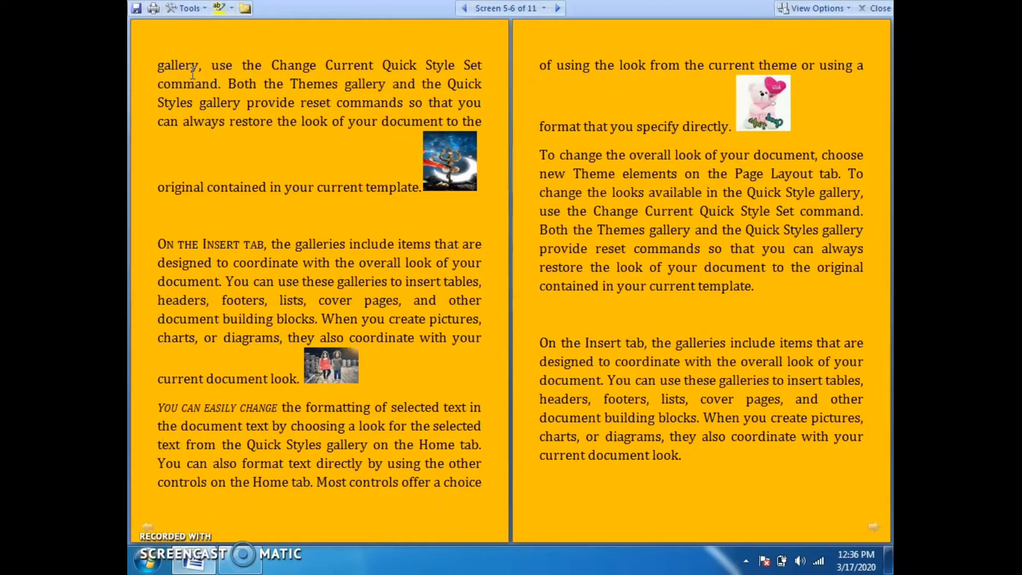
{"action": "left_click", "coordinate": [558, 8]}
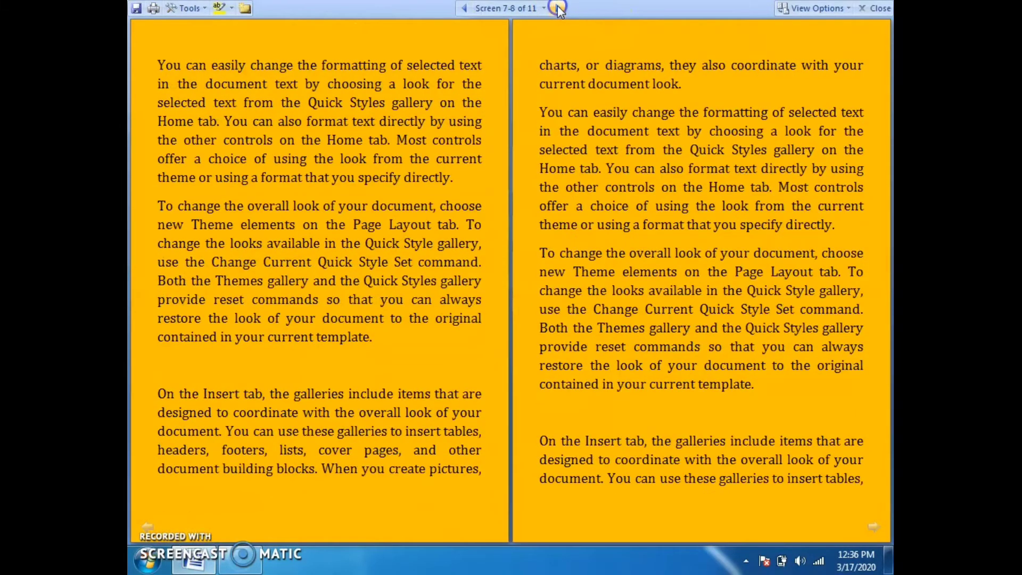
{"action": "left_click", "coordinate": [557, 8]}
{"action": "left_click", "coordinate": [558, 8]}
{"action": "left_click", "coordinate": [462, 8]}
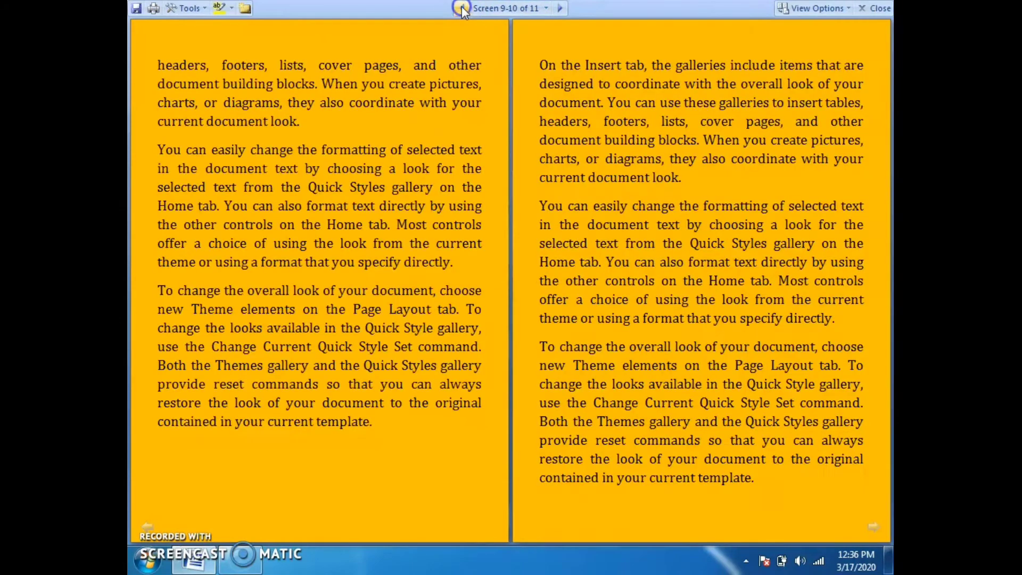
{"action": "left_click", "coordinate": [462, 8]}
{"action": "left_click", "coordinate": [462, 8]}
{"action": "left_click", "coordinate": [462, 8]}
{"action": "left_click", "coordinate": [462, 8]}
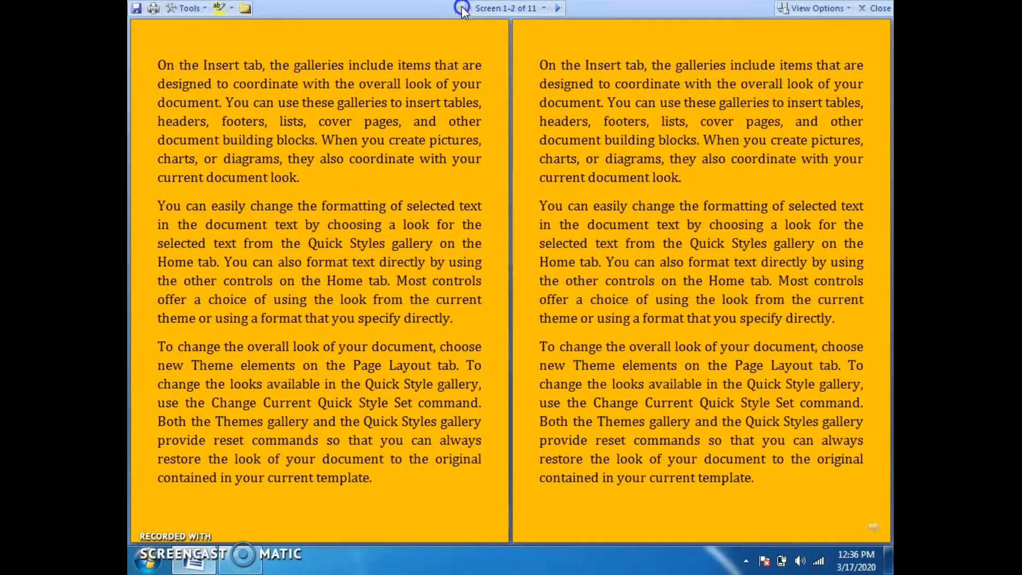
{"action": "left_click", "coordinate": [557, 8]}
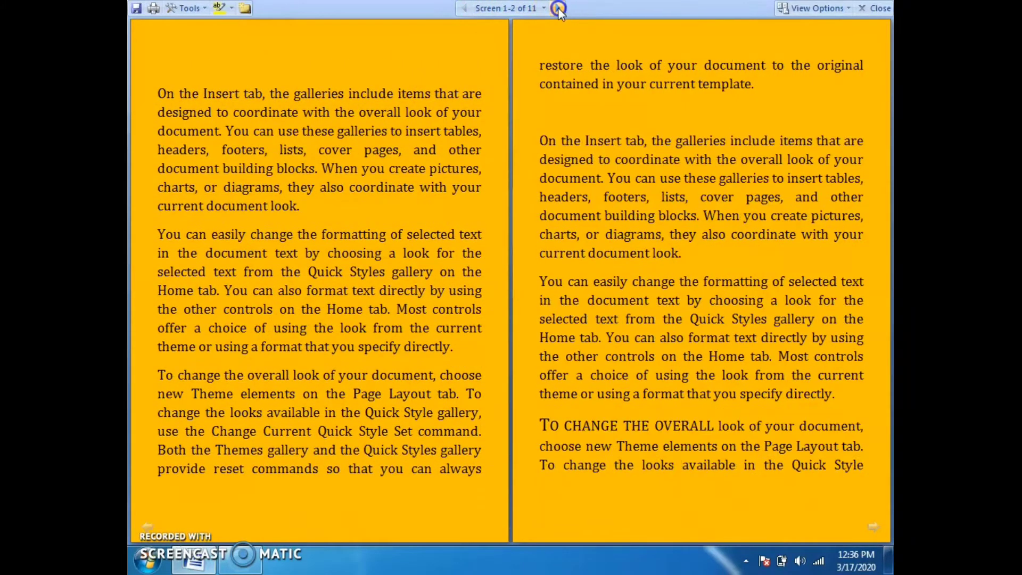
{"action": "left_click", "coordinate": [558, 8]}
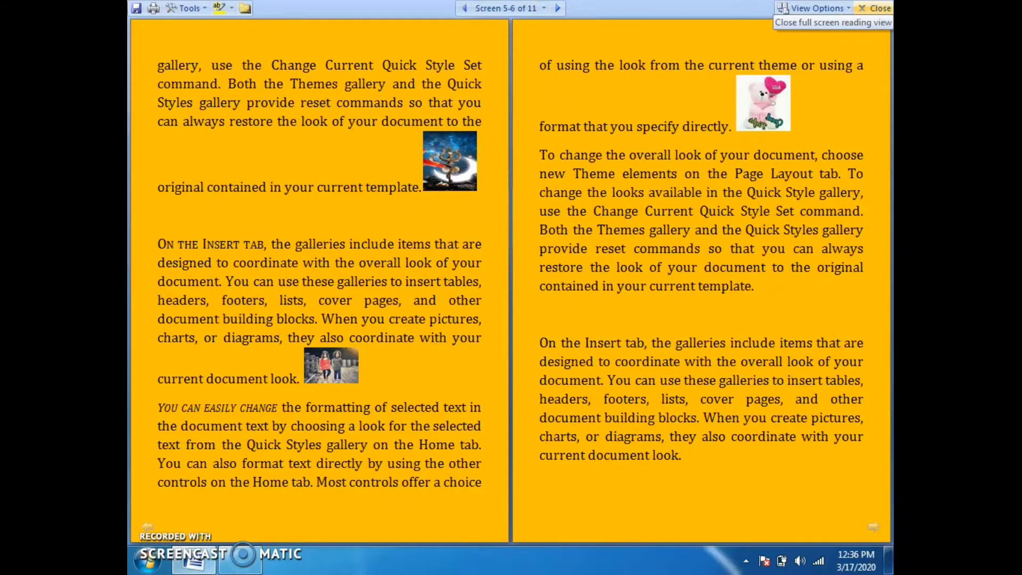
{"action": "left_click", "coordinate": [872, 8]}
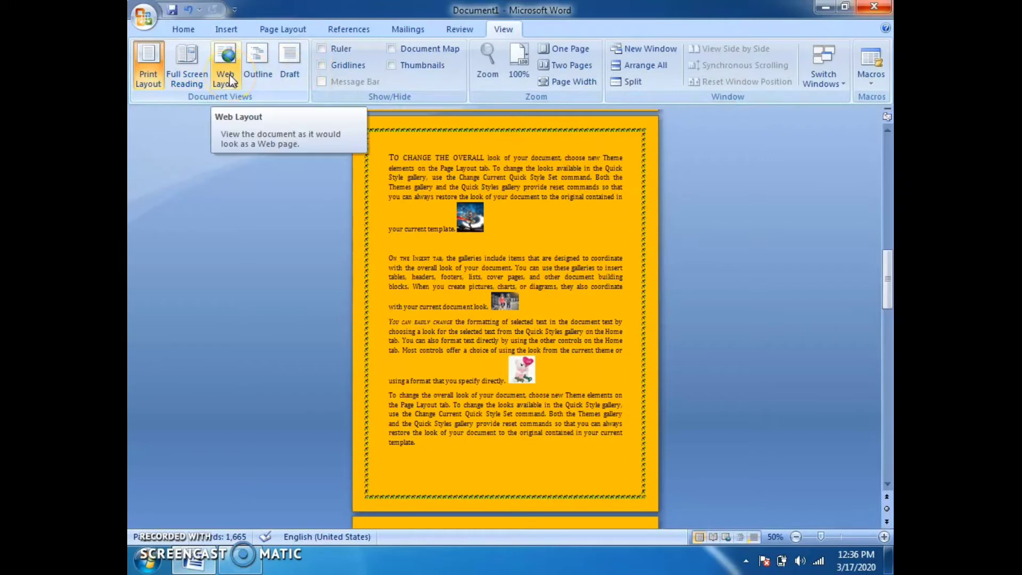
Step: Switch Document1 to Web Layout and scroll through the full-width orange text
{"action": "left_click", "coordinate": [226, 88]}
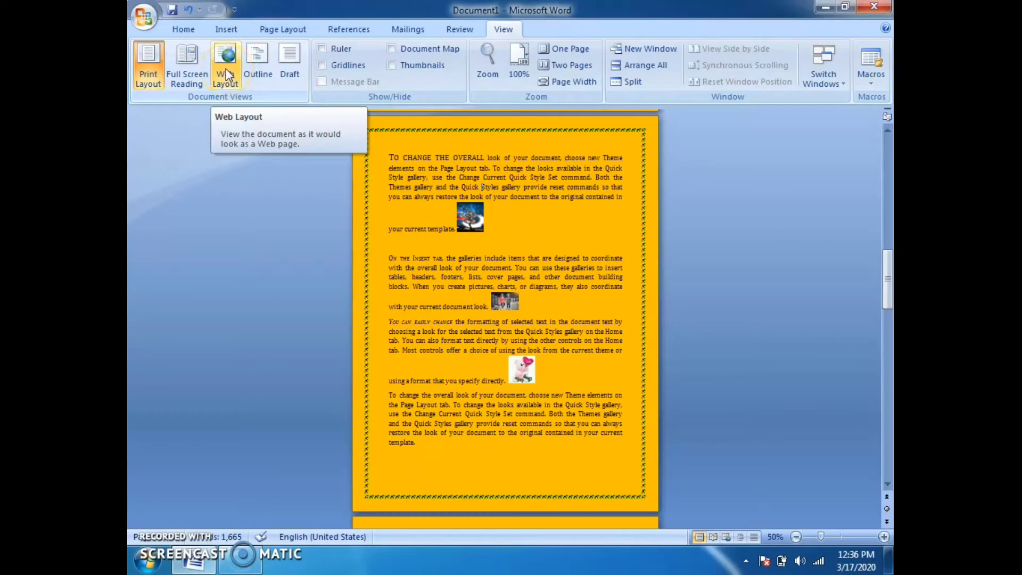
{"action": "left_click", "coordinate": [225, 69]}
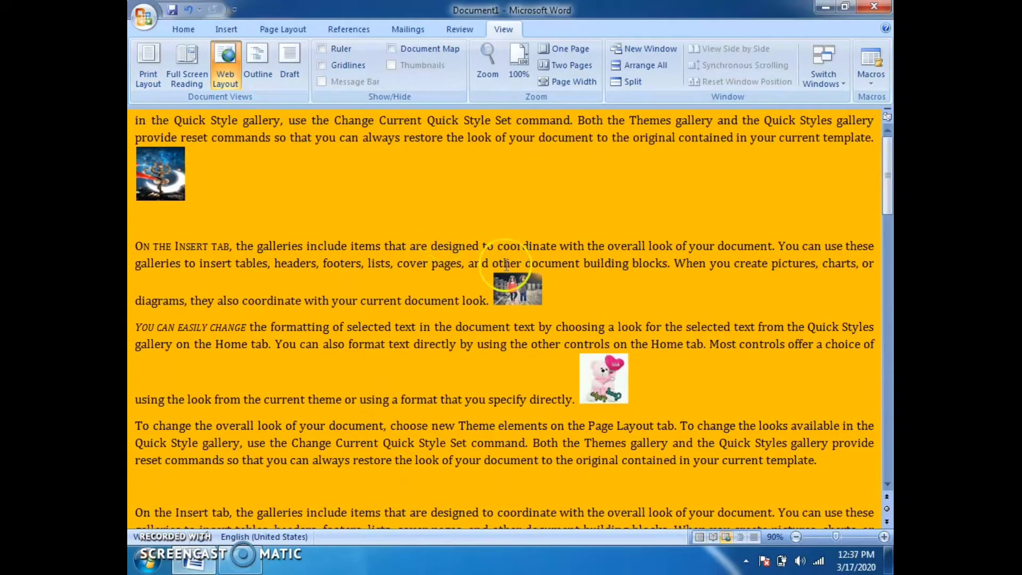
{"action": "scroll", "coordinate": [531, 275], "scroll_direction": "down", "scroll_amount": 4, "text": "ctrl"}
{"action": "scroll", "coordinate": [530, 275], "scroll_direction": "down", "scroll_amount": 1, "text": "ctrl"}
{"action": "scroll", "coordinate": [530, 275], "scroll_direction": "down", "scroll_amount": 3, "text": "ctrl"}
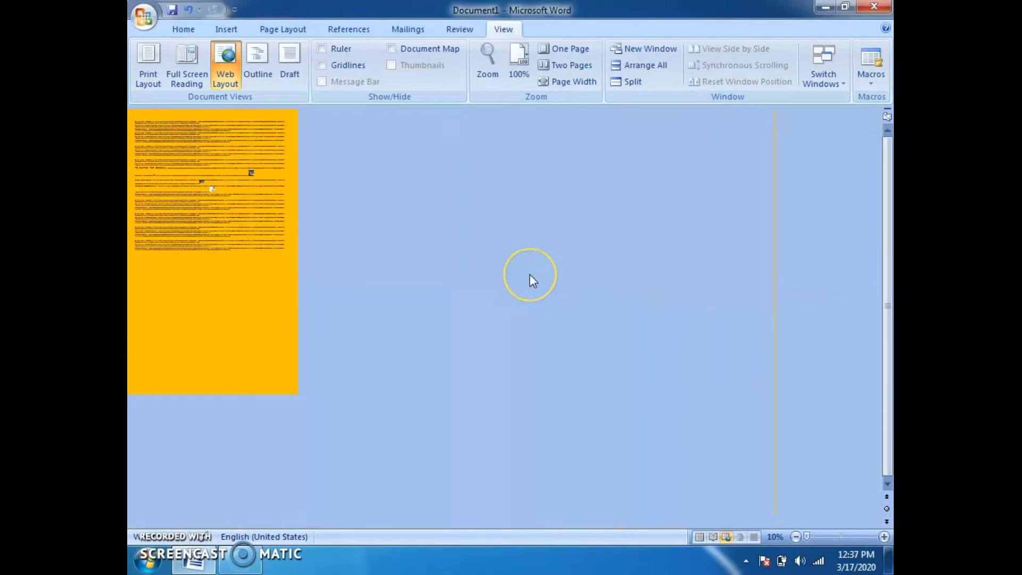
{"action": "scroll", "coordinate": [530, 274], "scroll_direction": "up", "scroll_amount": 1, "text": "ctrl"}
{"action": "scroll", "coordinate": [530, 274], "scroll_direction": "up", "scroll_amount": 10, "text": "ctrl"}
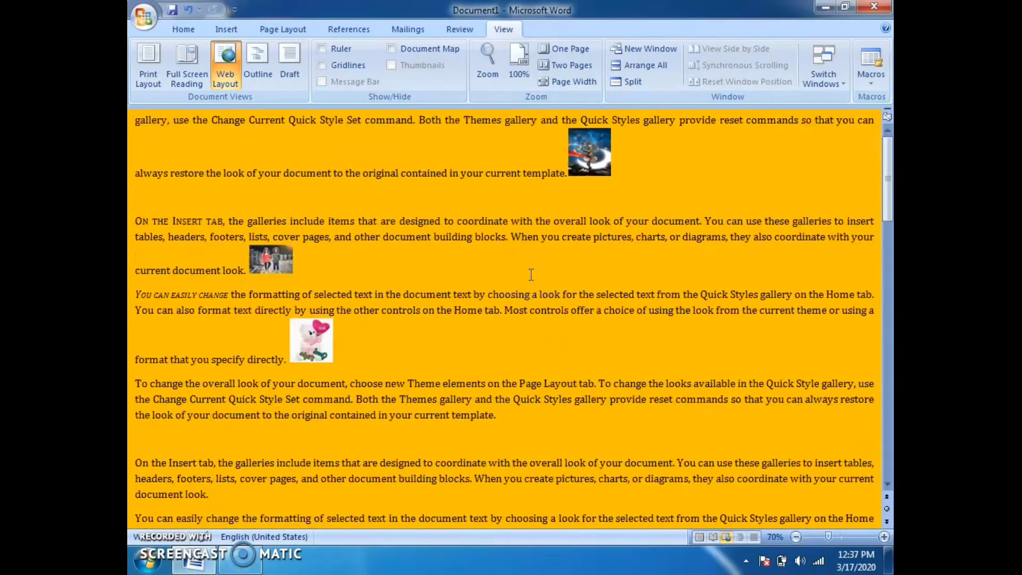
{"action": "scroll", "coordinate": [537, 282], "scroll_direction": "up", "scroll_amount": 3, "text": "ctrl"}
{"action": "scroll", "coordinate": [546, 289], "scroll_direction": "down", "scroll_amount": 12, "text": "ctrl"}
{"action": "scroll", "coordinate": [546, 288], "scroll_direction": "down", "scroll_amount": 2, "text": "ctrl"}
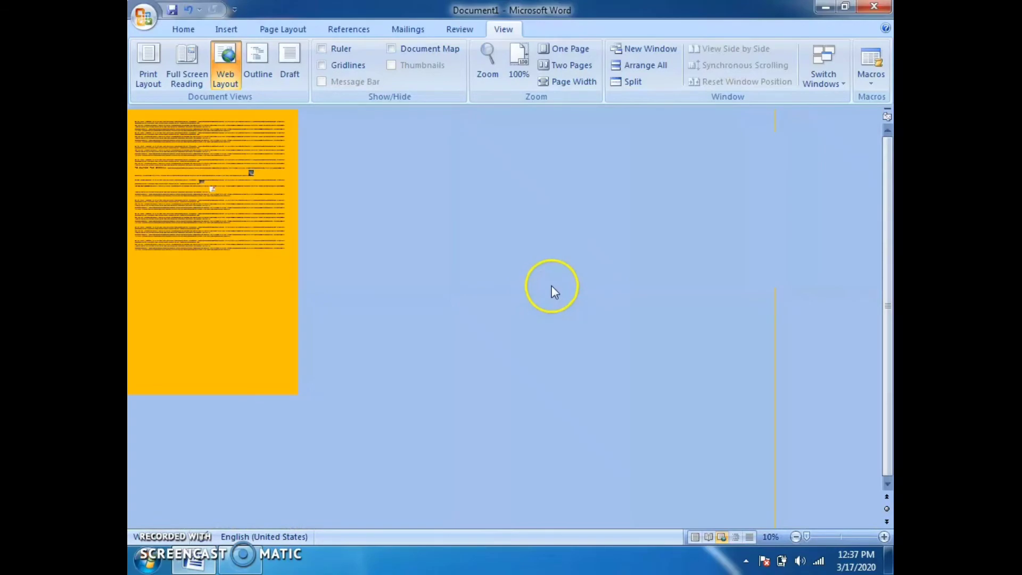
{"action": "scroll", "coordinate": [552, 285], "scroll_direction": "up", "scroll_amount": 4, "text": "ctrl"}
{"action": "scroll", "coordinate": [504, 274], "scroll_direction": "up", "scroll_amount": 4, "text": "ctrl"}
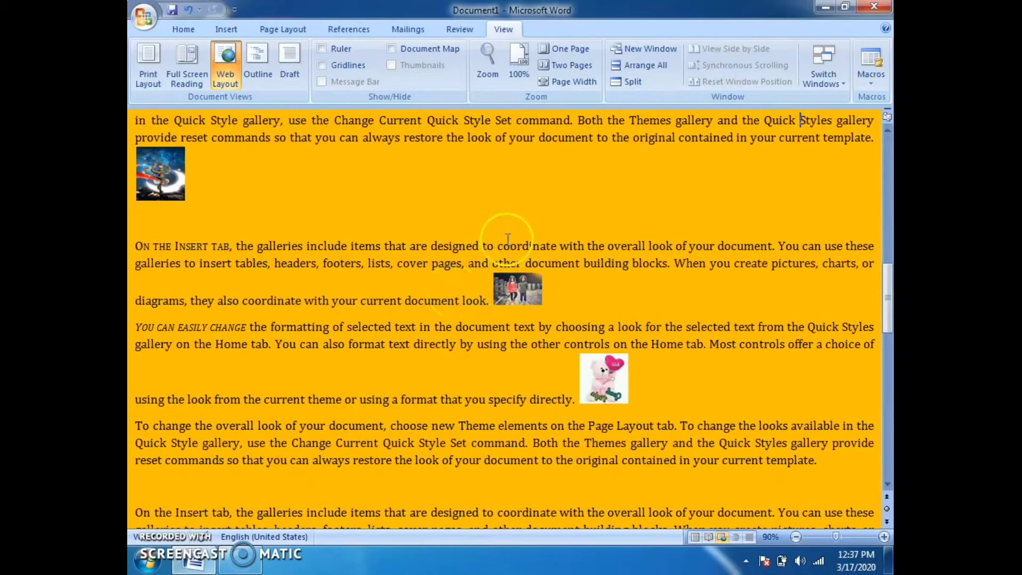
{"action": "scroll", "coordinate": [511, 229], "scroll_direction": "down", "scroll_amount": 5}
{"action": "scroll", "coordinate": [507, 243], "scroll_direction": "down", "scroll_amount": 5}
{"action": "scroll", "coordinate": [508, 244], "scroll_direction": "up", "scroll_amount": 3}
{"action": "scroll", "coordinate": [507, 244], "scroll_direction": "up", "scroll_amount": 3}
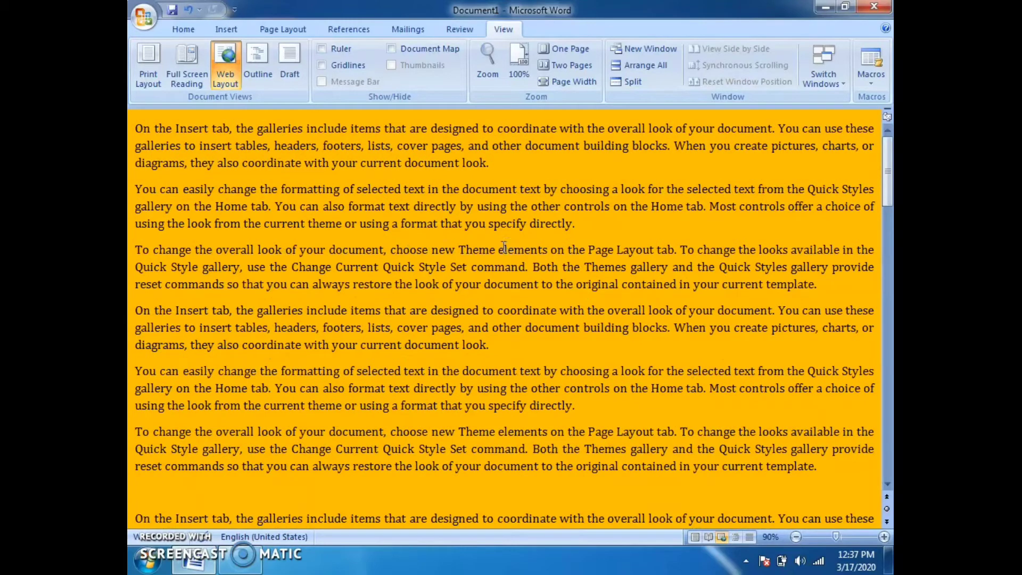
Step: Switch to Outline view and scroll through the bulleted body-text paragraphs
{"action": "left_click", "coordinate": [259, 66]}
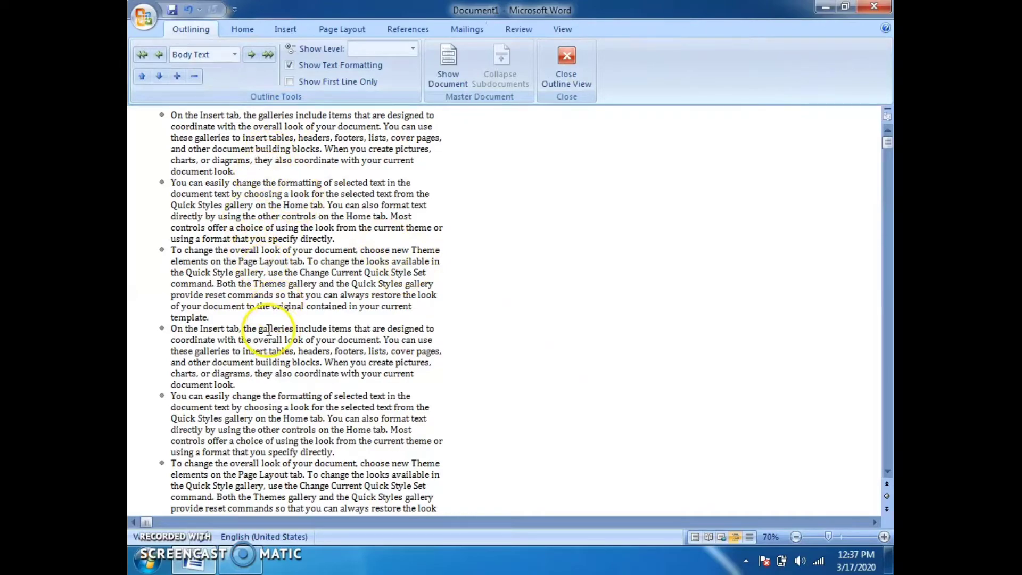
{"action": "scroll", "coordinate": [251, 352], "scroll_direction": "down", "scroll_amount": 1}
{"action": "scroll", "coordinate": [248, 367], "scroll_direction": "down", "scroll_amount": 5}
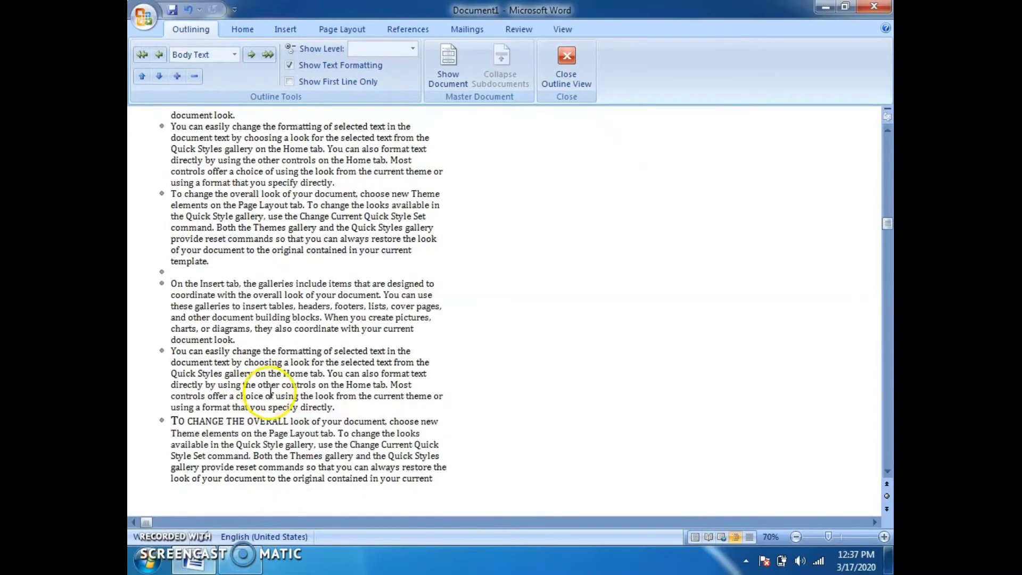
{"action": "scroll", "coordinate": [271, 402], "scroll_direction": "down", "scroll_amount": 3}
{"action": "scroll", "coordinate": [272, 405], "scroll_direction": "down", "scroll_amount": 4, "text": "ctrl"}
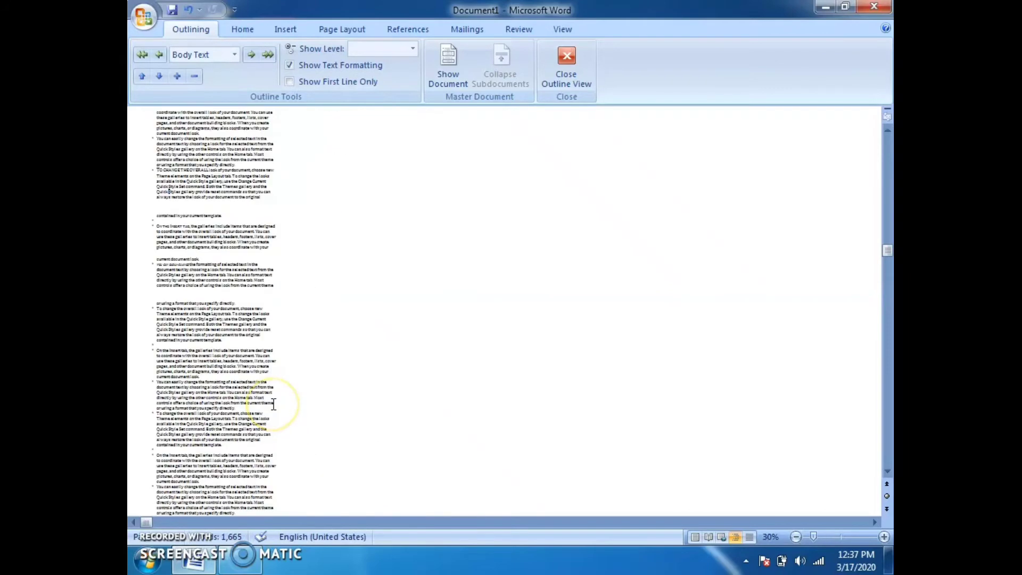
{"action": "scroll", "coordinate": [273, 403], "scroll_direction": "down", "scroll_amount": 10}
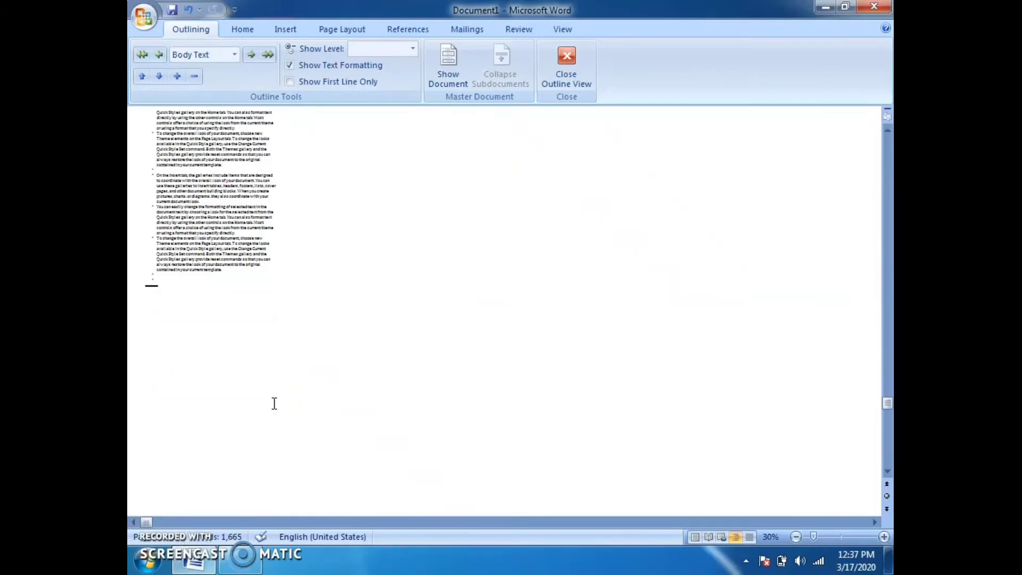
{"action": "scroll", "coordinate": [274, 403], "scroll_direction": "up", "scroll_amount": 2, "text": "ctrl"}
{"action": "scroll", "coordinate": [274, 403], "scroll_direction": "up", "scroll_amount": 4, "text": "ctrl"}
{"action": "scroll", "coordinate": [275, 403], "scroll_direction": "up", "scroll_amount": 1, "text": "ctrl"}
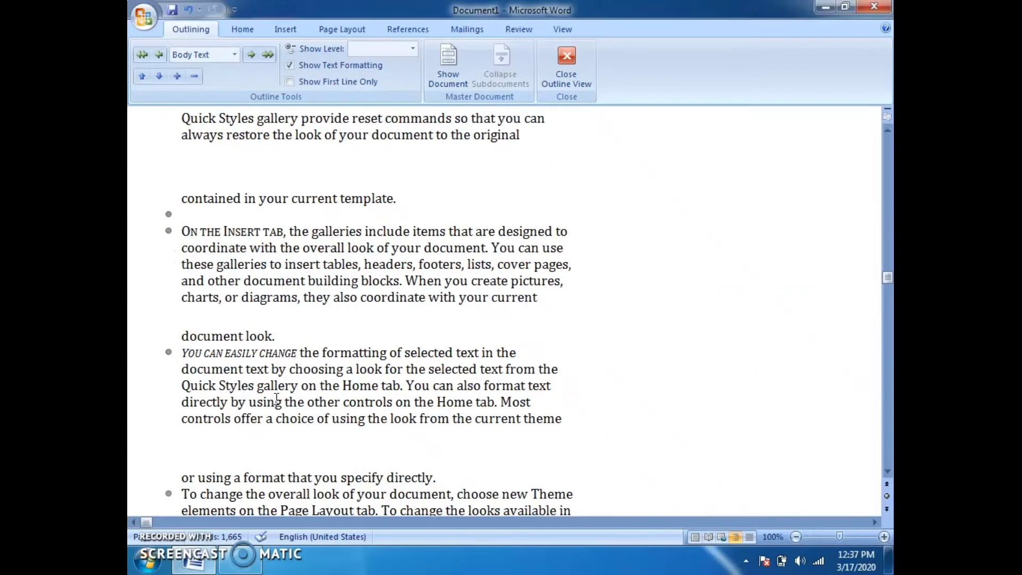
Step: Close Outline view, switch to Draft view and scroll through the plain text
{"action": "left_click", "coordinate": [566, 66]}
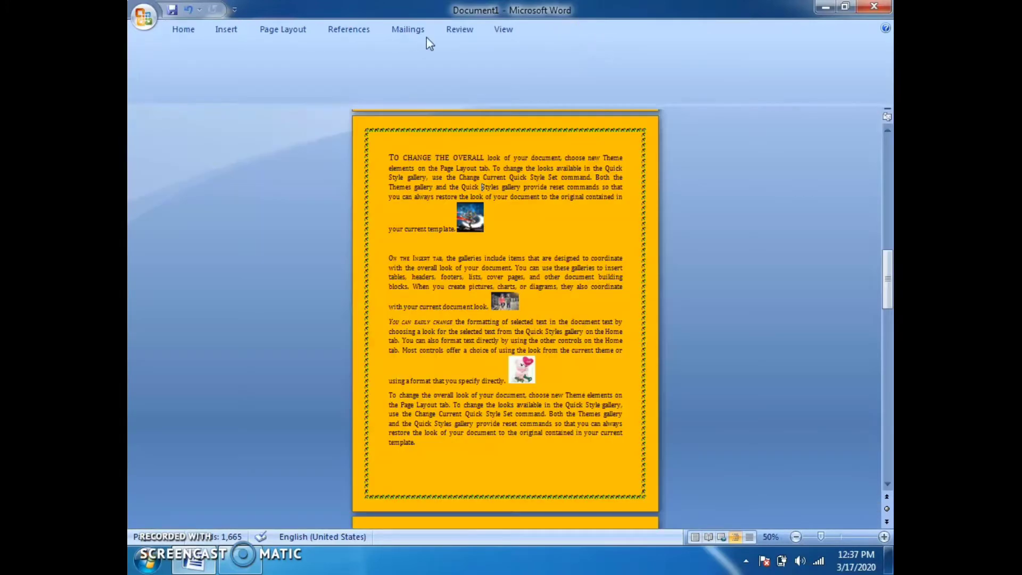
{"action": "left_click", "coordinate": [496, 33]}
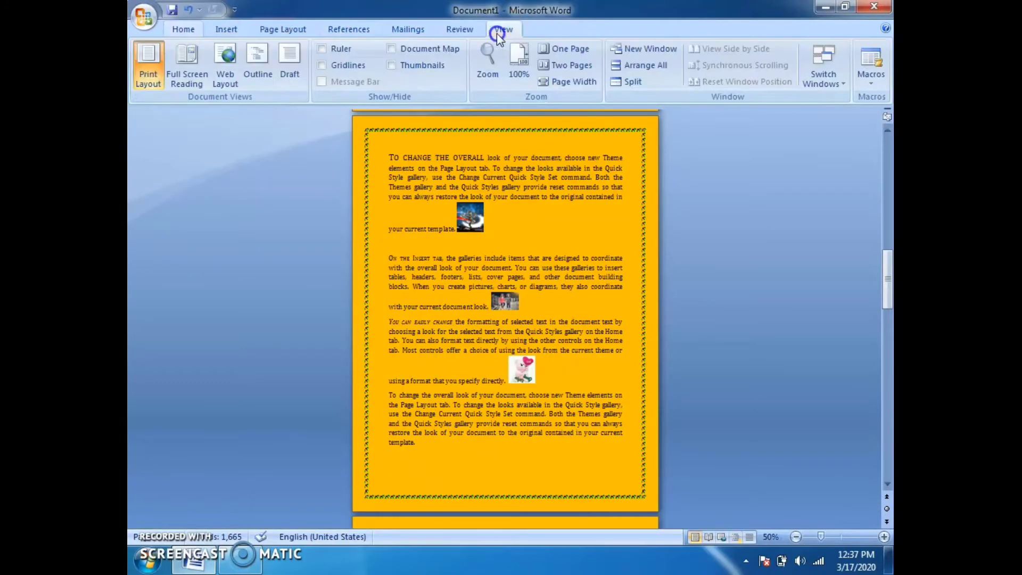
{"action": "left_click", "coordinate": [290, 69]}
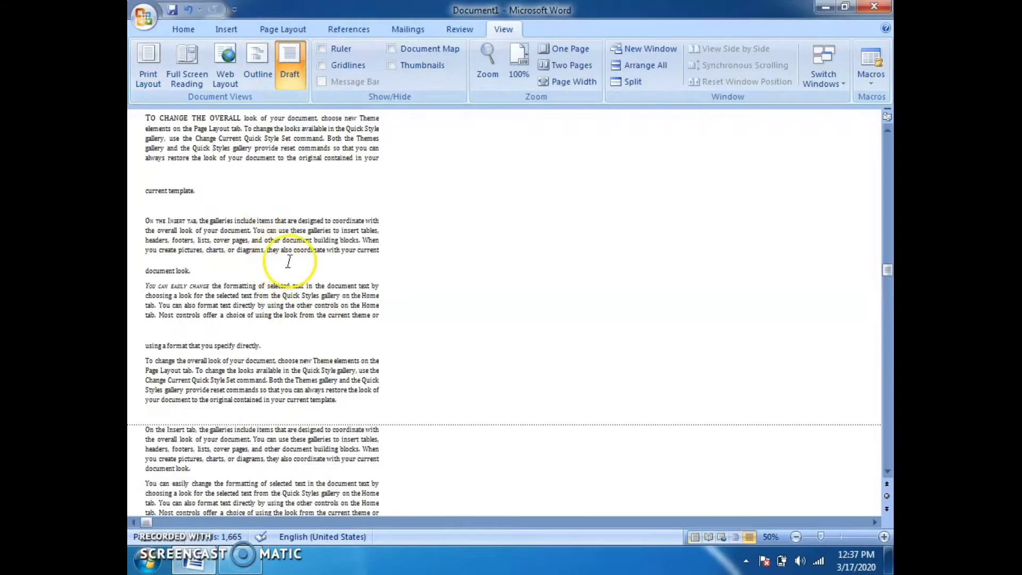
{"action": "scroll", "coordinate": [367, 334], "scroll_direction": "down", "scroll_amount": 1}
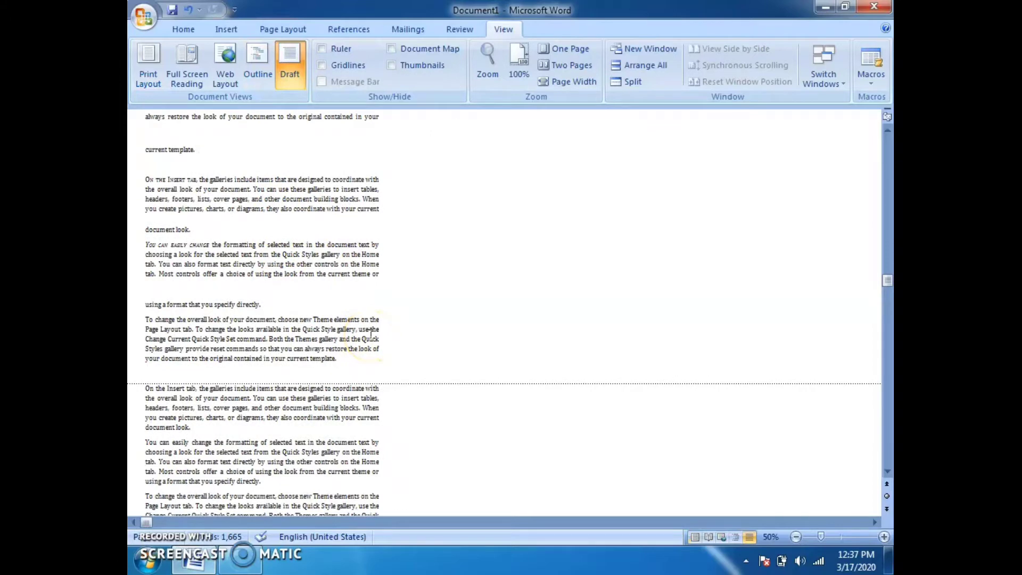
{"action": "scroll", "coordinate": [165, 207], "scroll_direction": "down", "scroll_amount": 4}
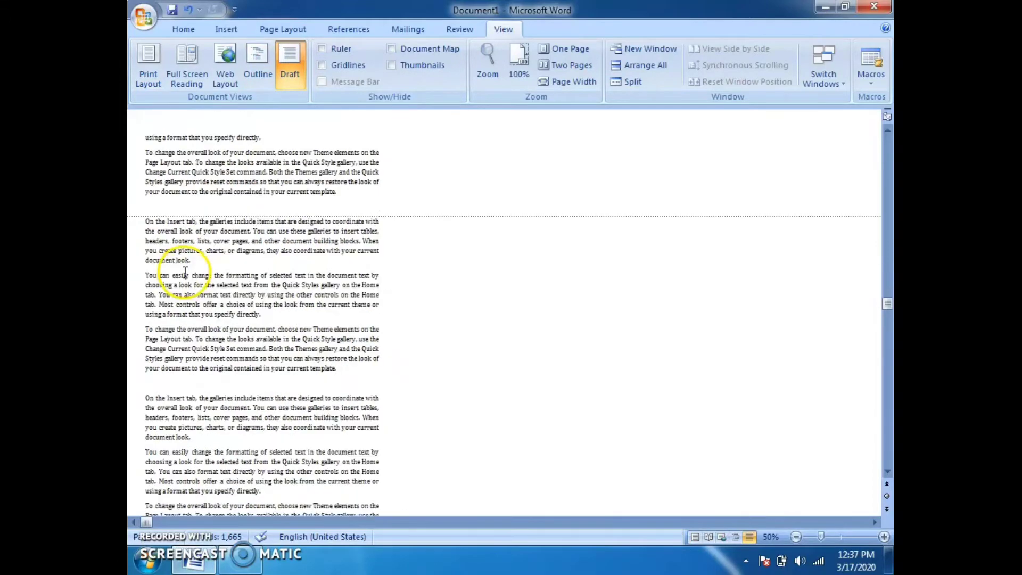
{"action": "scroll", "coordinate": [186, 274], "scroll_direction": "up", "scroll_amount": 3}
{"action": "scroll", "coordinate": [189, 274], "scroll_direction": "up", "scroll_amount": 2}
{"action": "scroll", "coordinate": [193, 274], "scroll_direction": "up", "scroll_amount": 3}
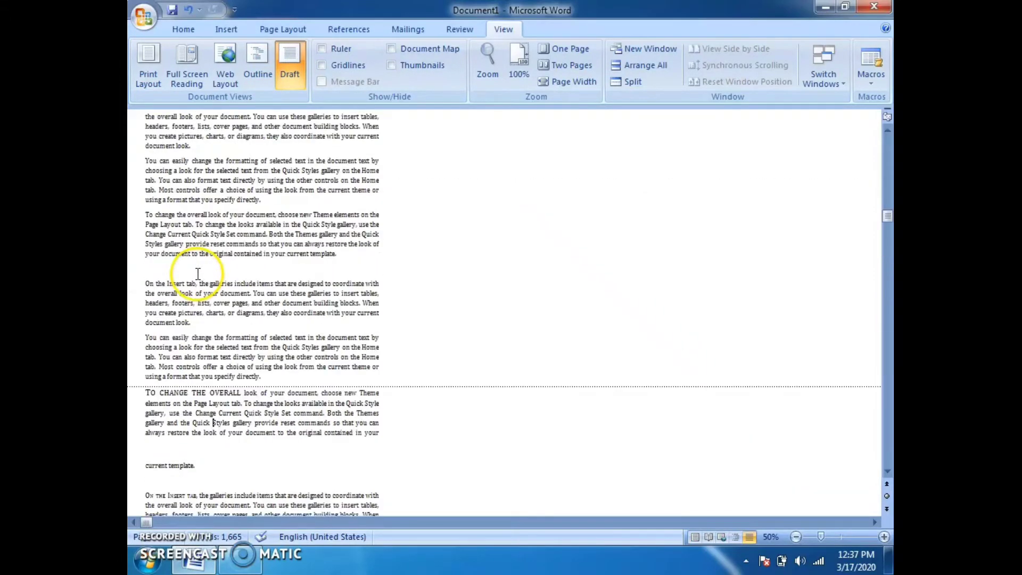
{"action": "scroll", "coordinate": [197, 274], "scroll_direction": "up", "scroll_amount": 2}
{"action": "scroll", "coordinate": [198, 274], "scroll_direction": "up", "scroll_amount": 2}
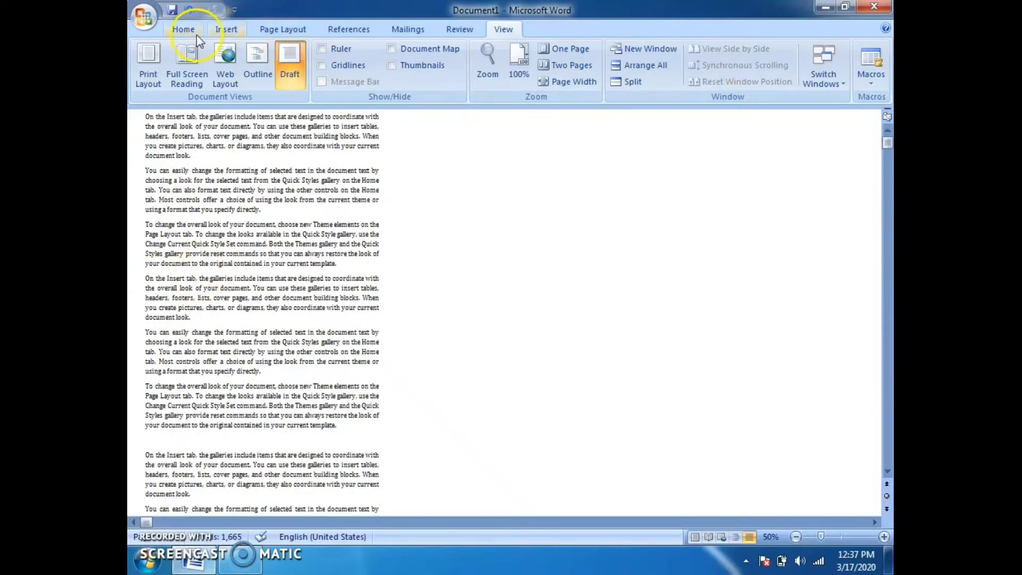
Step: Return to Print Layout and zoom the bordered orange pages back toward 100%
{"action": "left_click", "coordinate": [149, 77]}
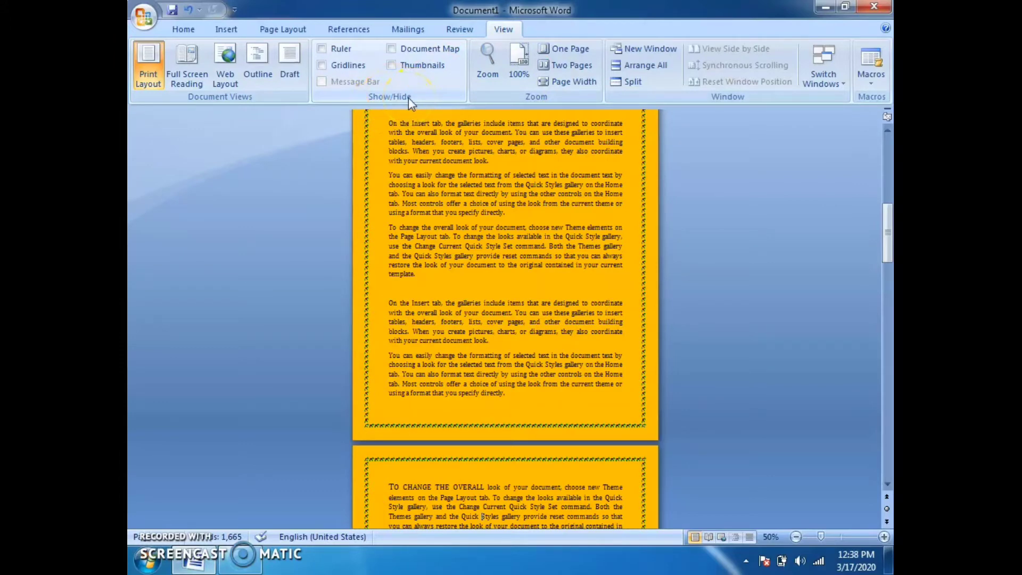
{"action": "scroll", "coordinate": [483, 185], "scroll_direction": "up", "scroll_amount": 3}
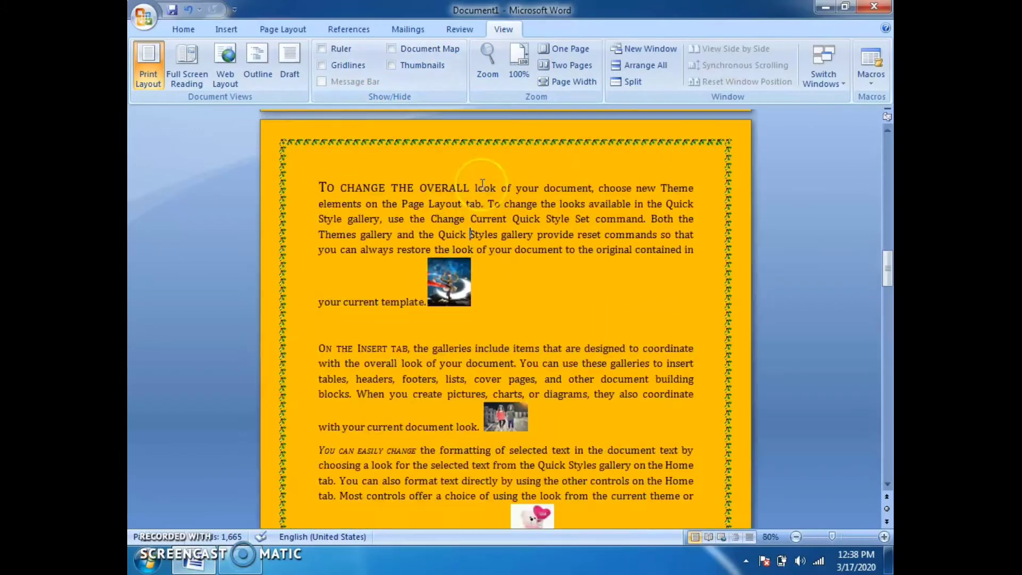
{"action": "scroll", "coordinate": [482, 185], "scroll_direction": "up", "scroll_amount": 2}
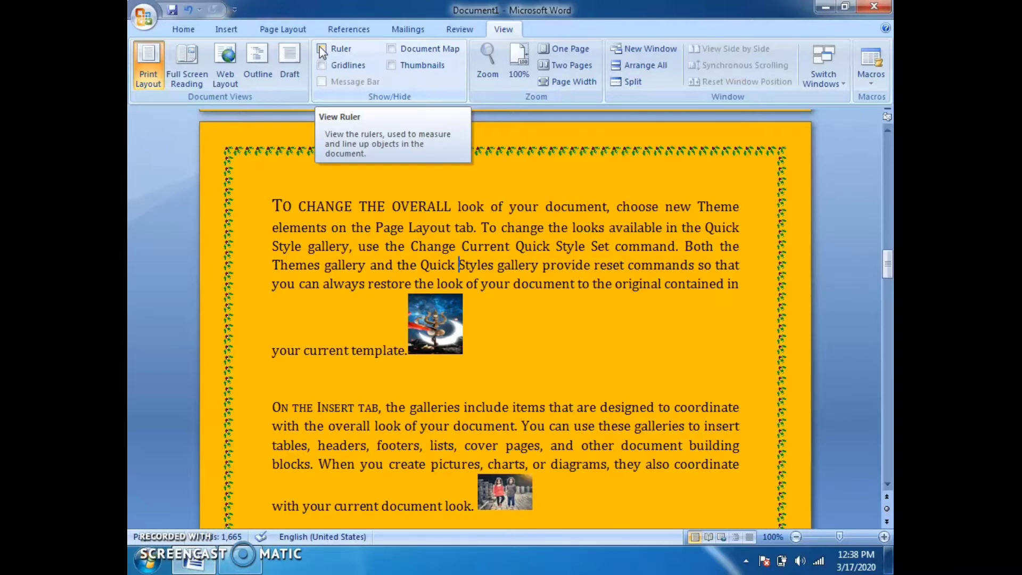
{"action": "left_click", "coordinate": [322, 49]}
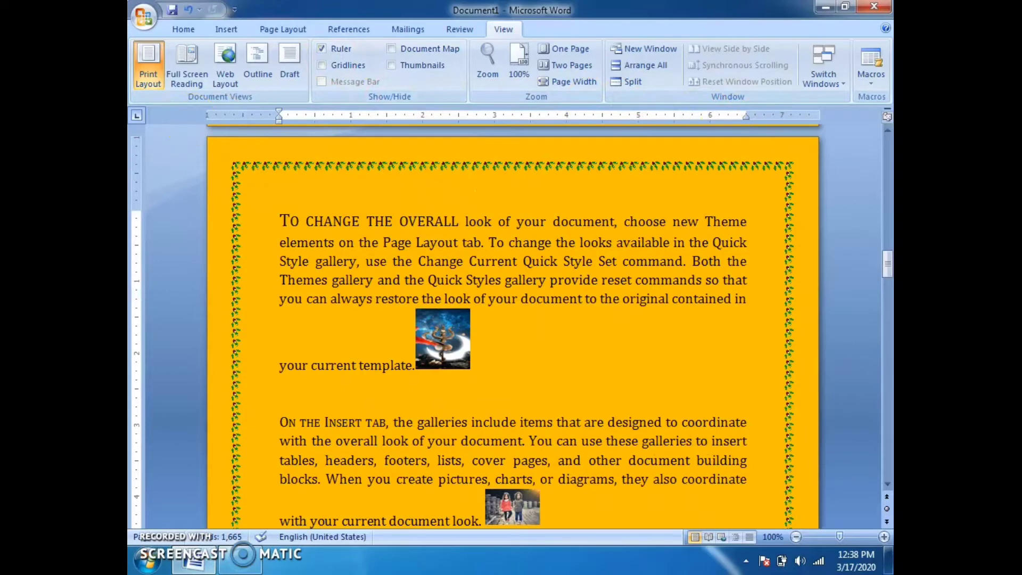
{"action": "left_click", "coordinate": [326, 49]}
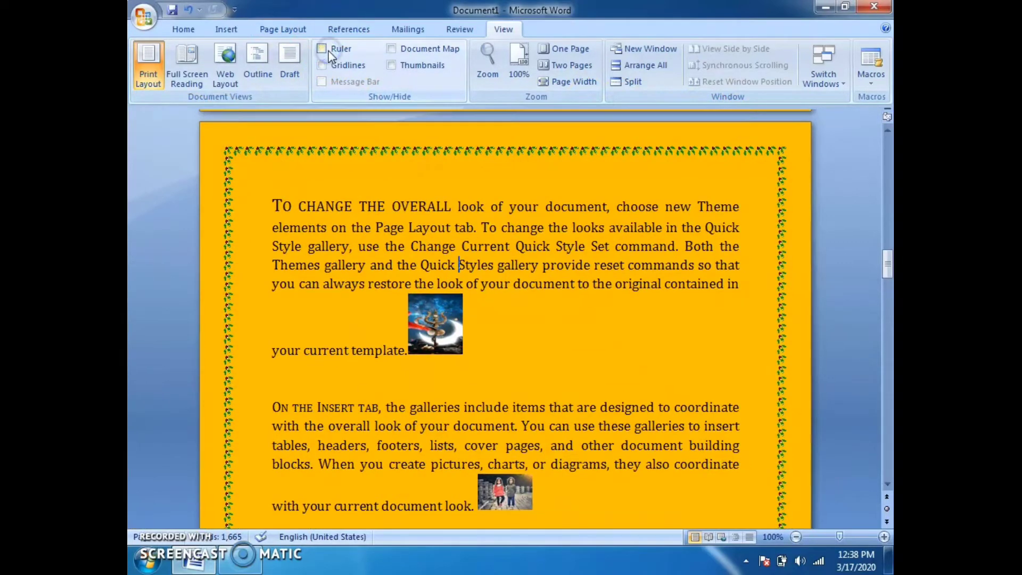
{"action": "left_click", "coordinate": [327, 51]}
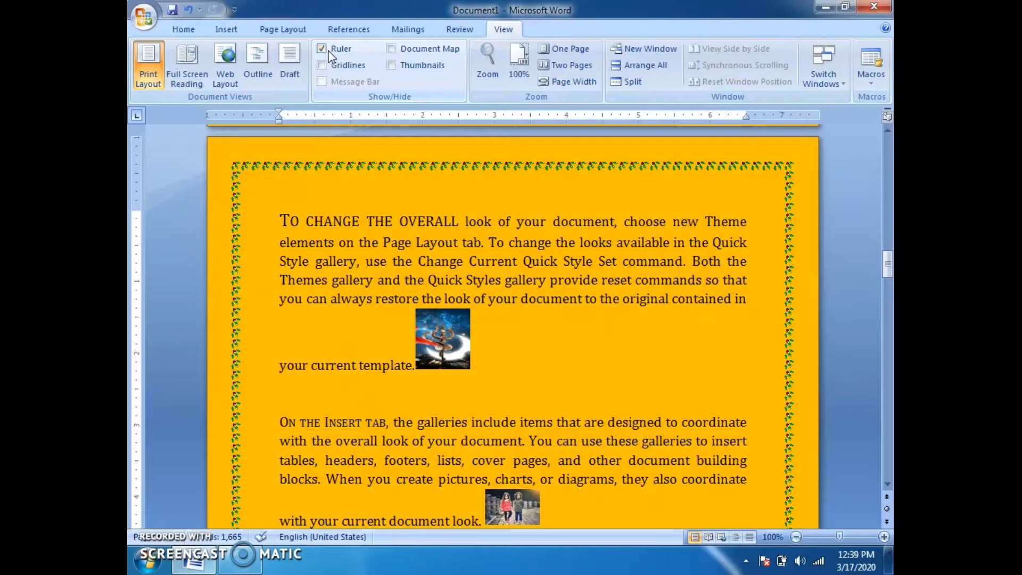
{"action": "left_click", "coordinate": [327, 49]}
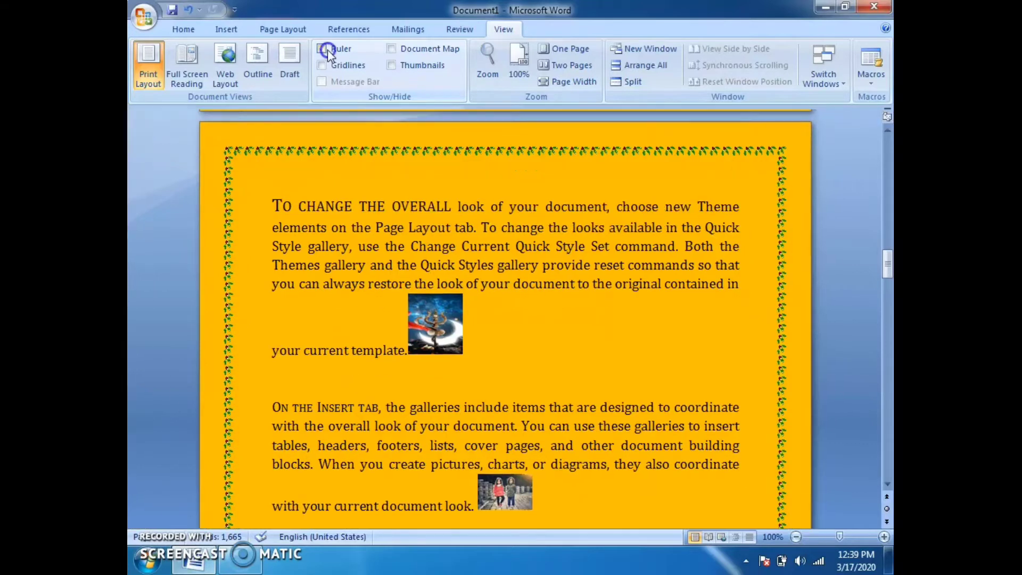
Step: Show the Document Map pane and scroll the document back to the top
{"action": "left_click", "coordinate": [391, 49]}
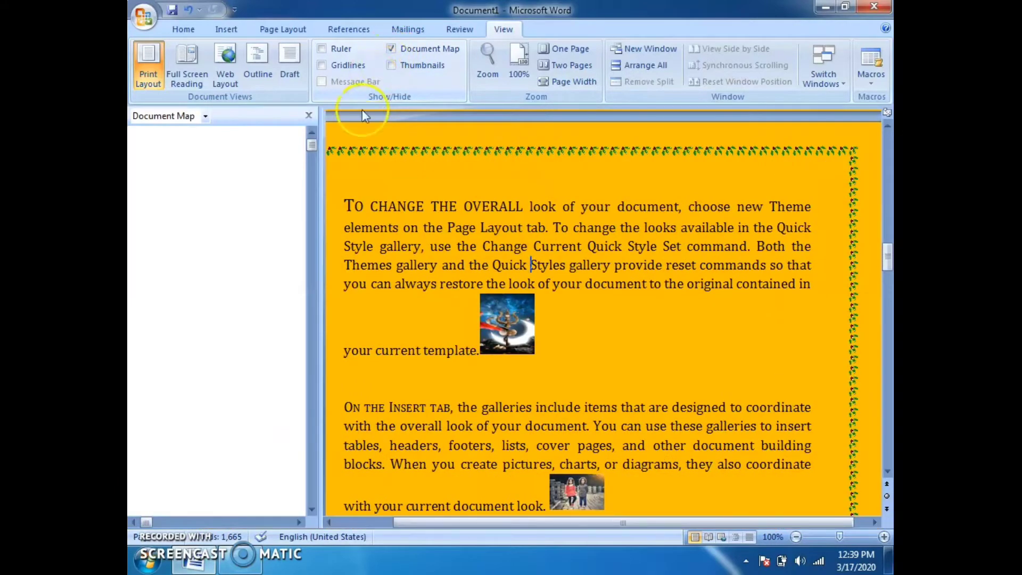
{"action": "scroll", "coordinate": [456, 235], "scroll_direction": "up", "scroll_amount": 2}
{"action": "scroll", "coordinate": [487, 284], "scroll_direction": "up", "scroll_amount": 4}
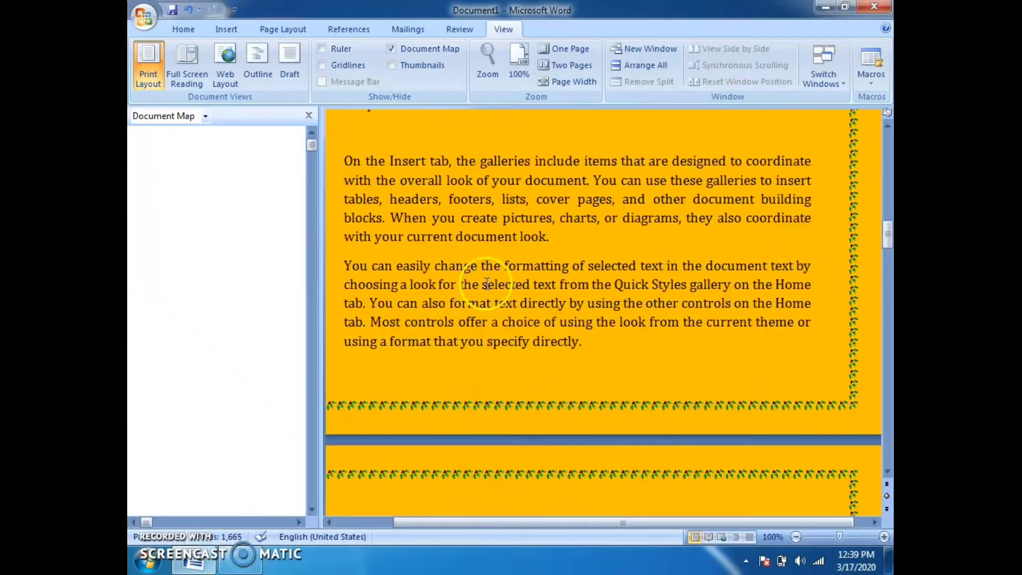
{"action": "scroll", "coordinate": [487, 284], "scroll_direction": "up", "scroll_amount": 3}
{"action": "left_click_drag", "start_coordinate": [887, 251], "coordinate": [887, 127]}
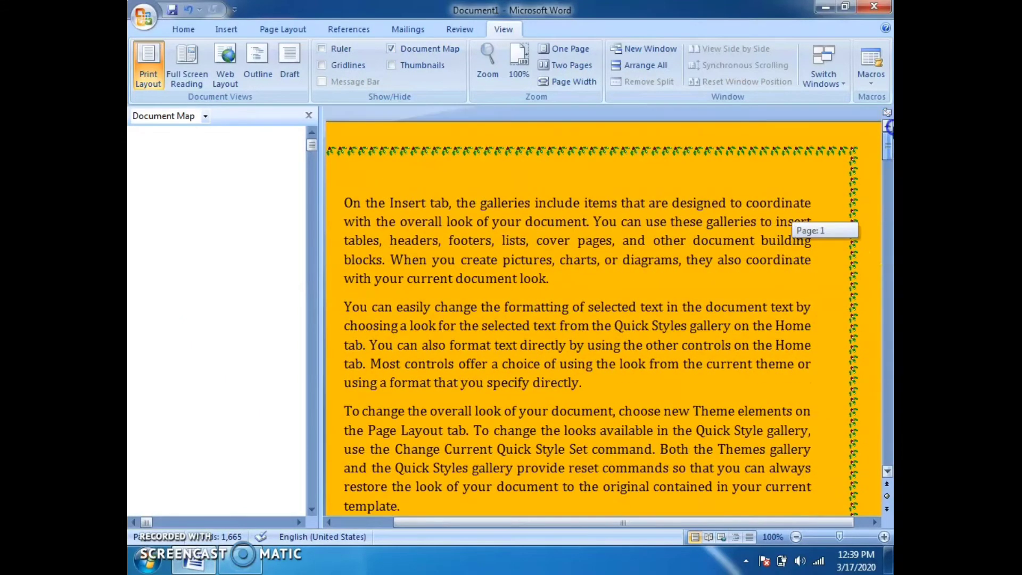
Step: Break 'On the Insert tab' onto its own line and make it Heading 1
{"action": "left_click", "coordinate": [417, 306]}
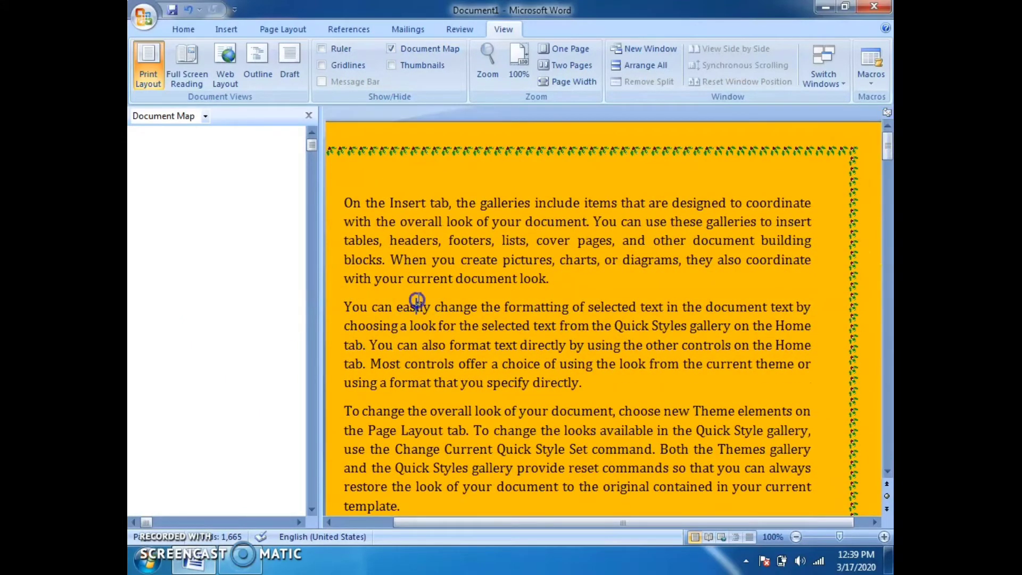
{"action": "left_click", "coordinate": [450, 203]}
{"action": "key", "text": "Return"}
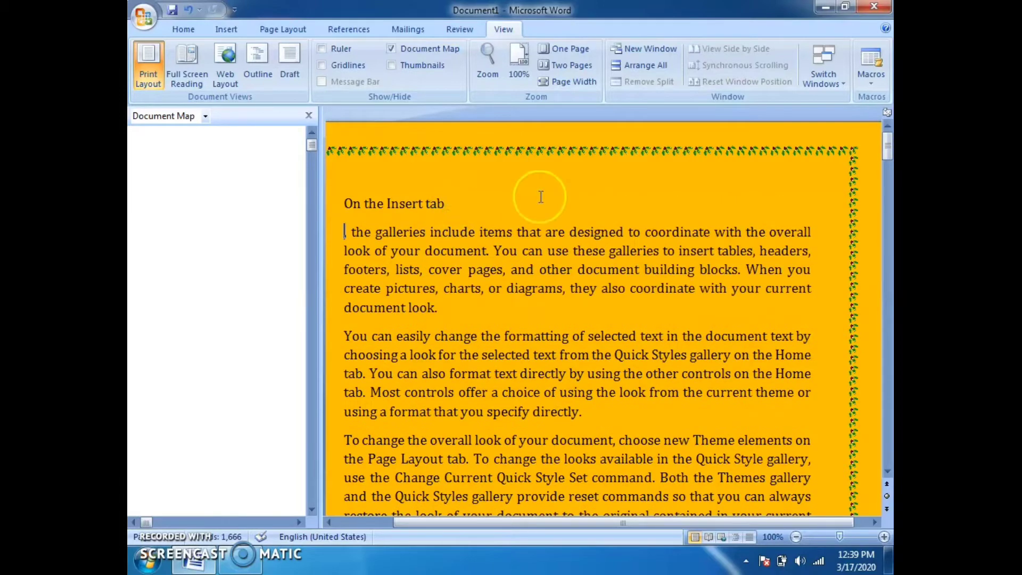
{"action": "left_click", "coordinate": [296, 209]}
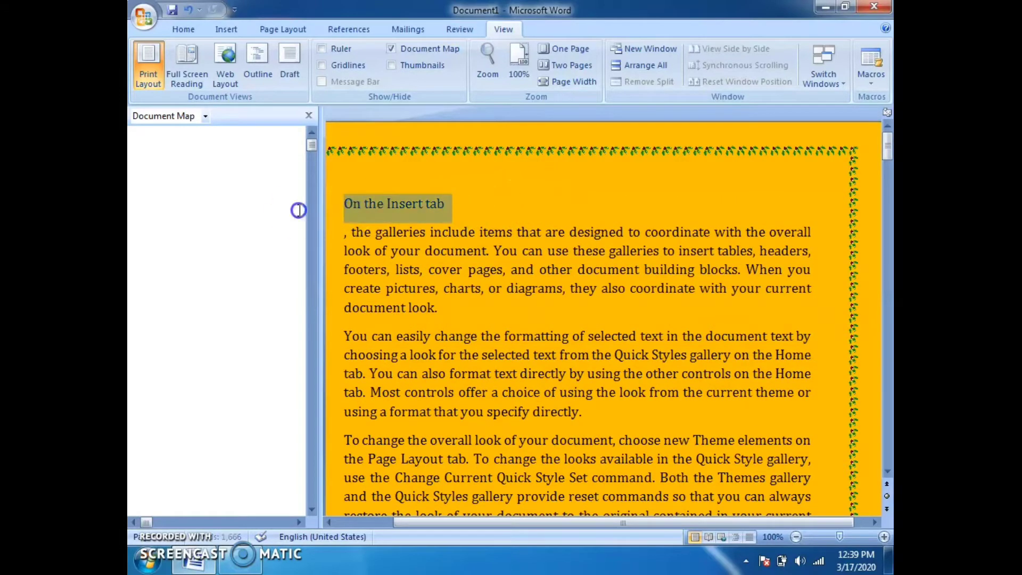
{"action": "left_click", "coordinate": [180, 31]}
{"action": "left_click", "coordinate": [683, 74]}
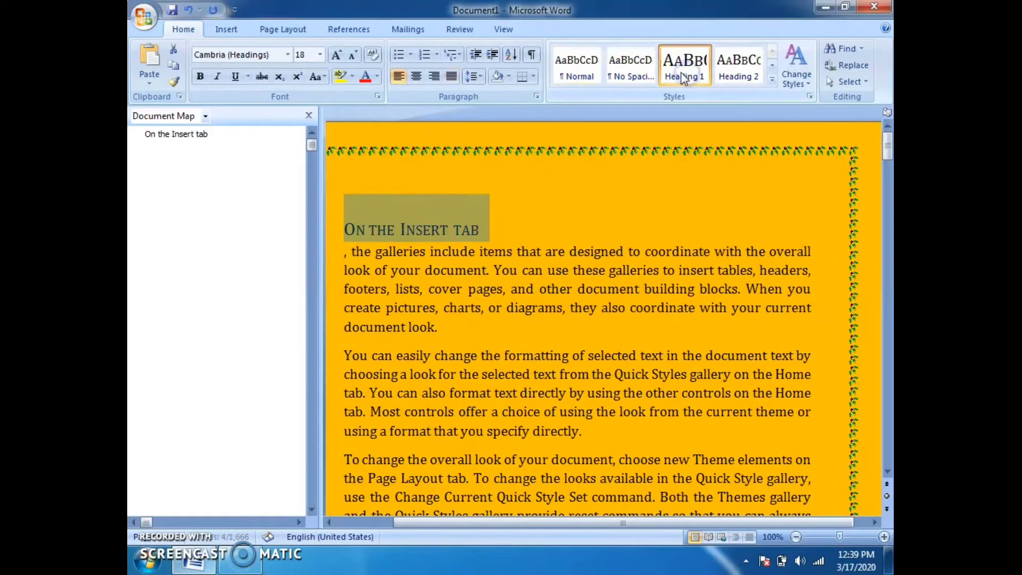
{"action": "left_click", "coordinate": [628, 251]}
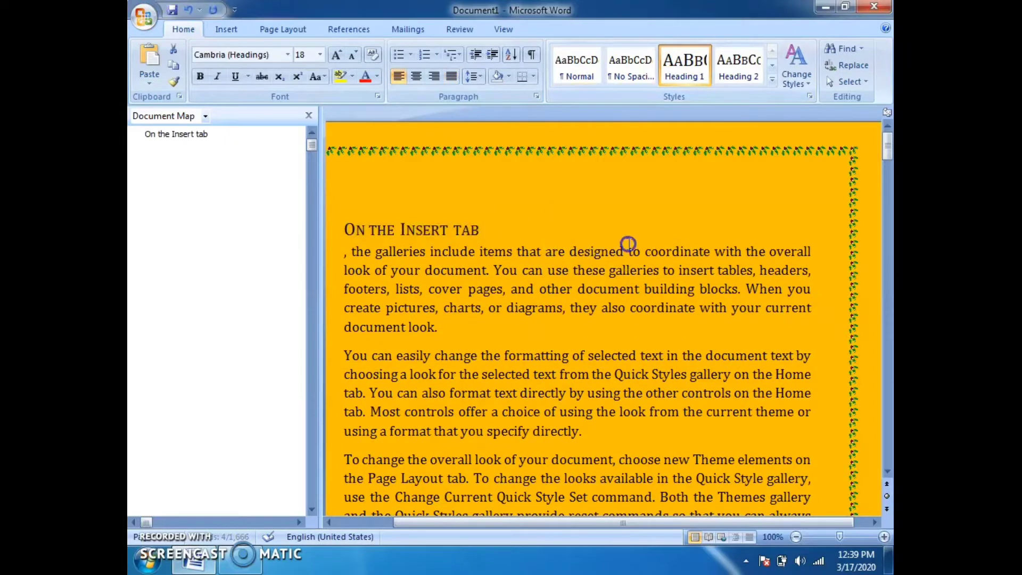
Step: Break 'You can easily change' onto its own line and make it Heading 2
{"action": "left_click", "coordinate": [481, 357]}
{"action": "key", "text": "Return"}
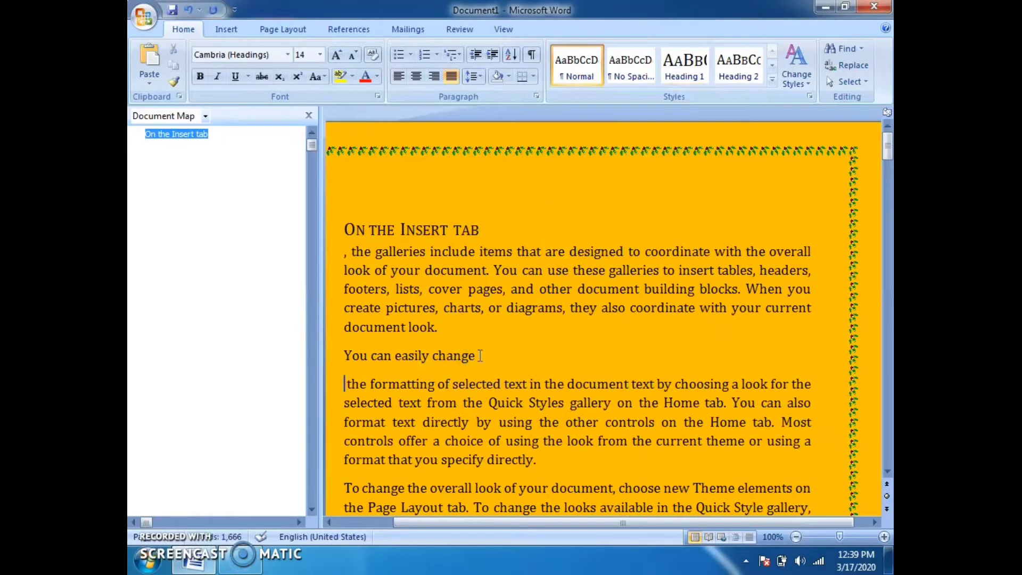
{"action": "left_click_drag", "start_coordinate": [480, 356], "coordinate": [336, 358]}
{"action": "left_click", "coordinate": [728, 77]}
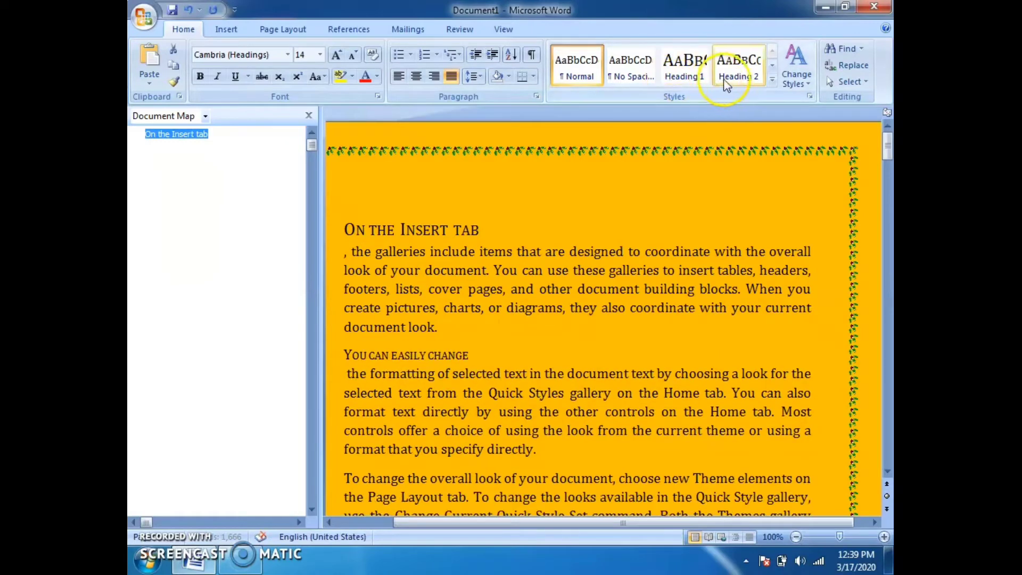
{"action": "left_click", "coordinate": [570, 372]}
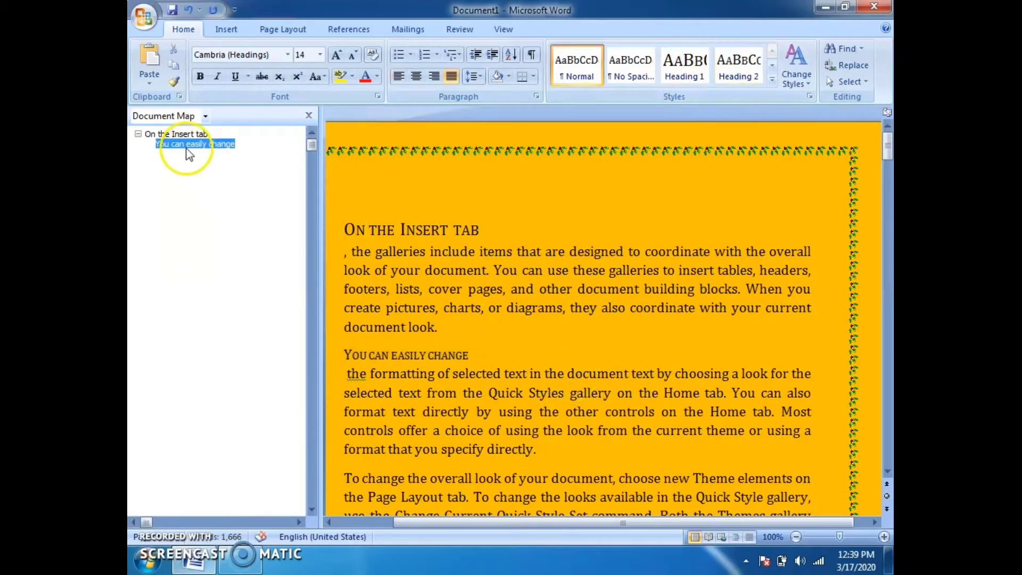
Step: Jump between the two headings in the Document Map, then close the map
{"action": "left_click", "coordinate": [189, 144]}
{"action": "left_click", "coordinate": [184, 134]}
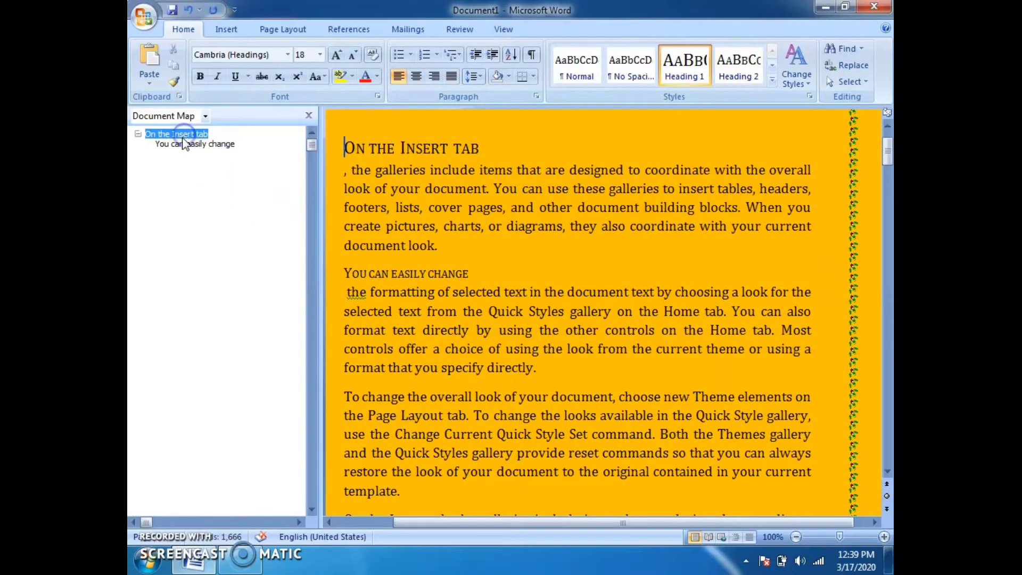
{"action": "left_click", "coordinate": [184, 143]}
{"action": "left_click", "coordinate": [181, 134]}
{"action": "left_click", "coordinate": [233, 143]}
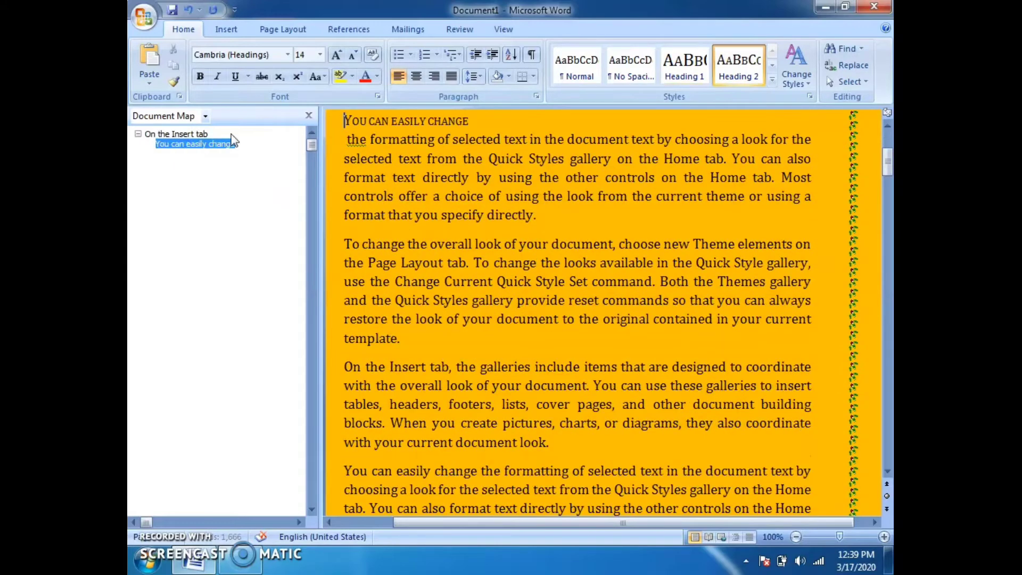
{"action": "left_click", "coordinate": [309, 115]}
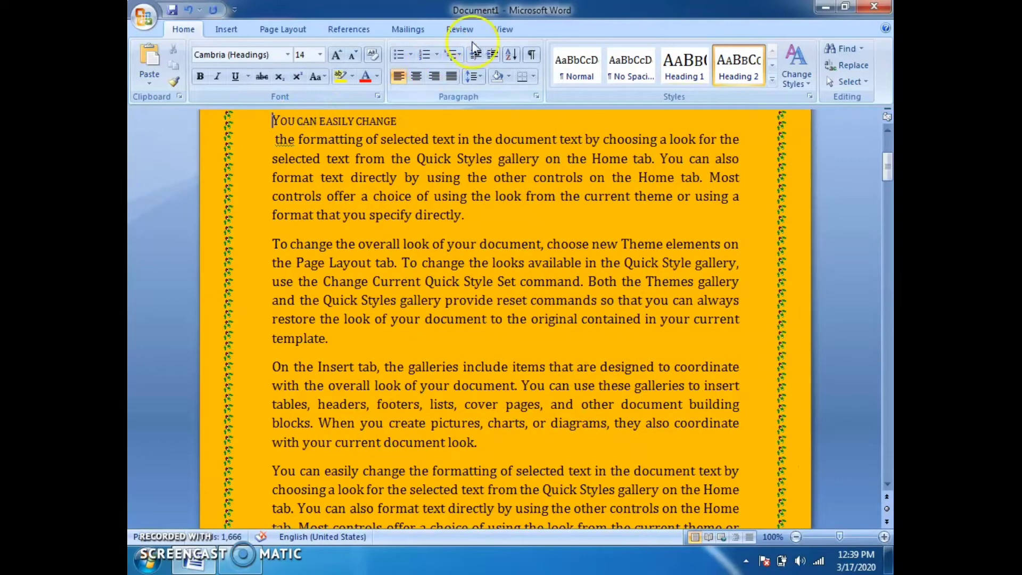
{"action": "left_click", "coordinate": [503, 29]}
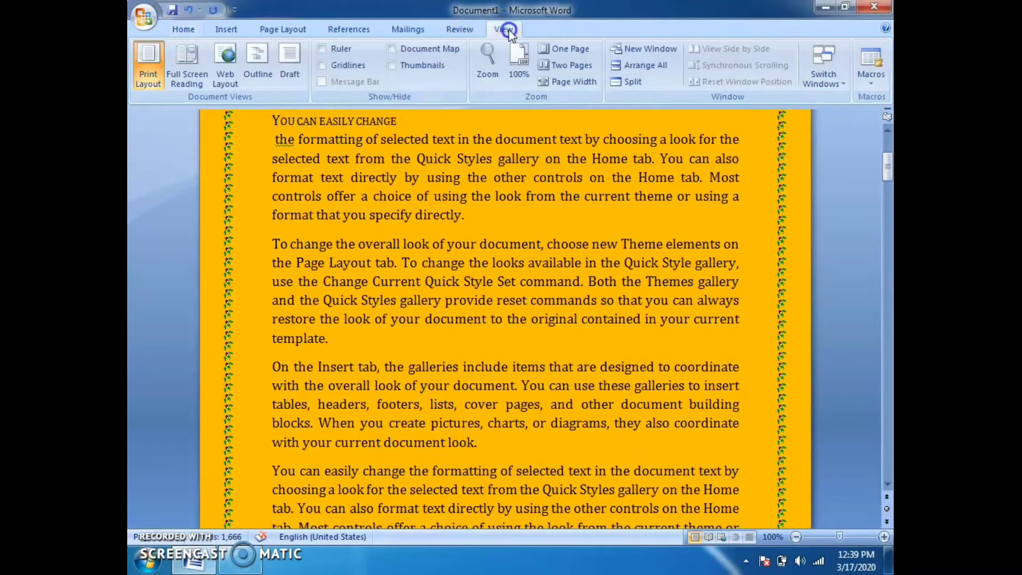
{"action": "left_click", "coordinate": [337, 66]}
{"action": "left_click", "coordinate": [279, 30]}
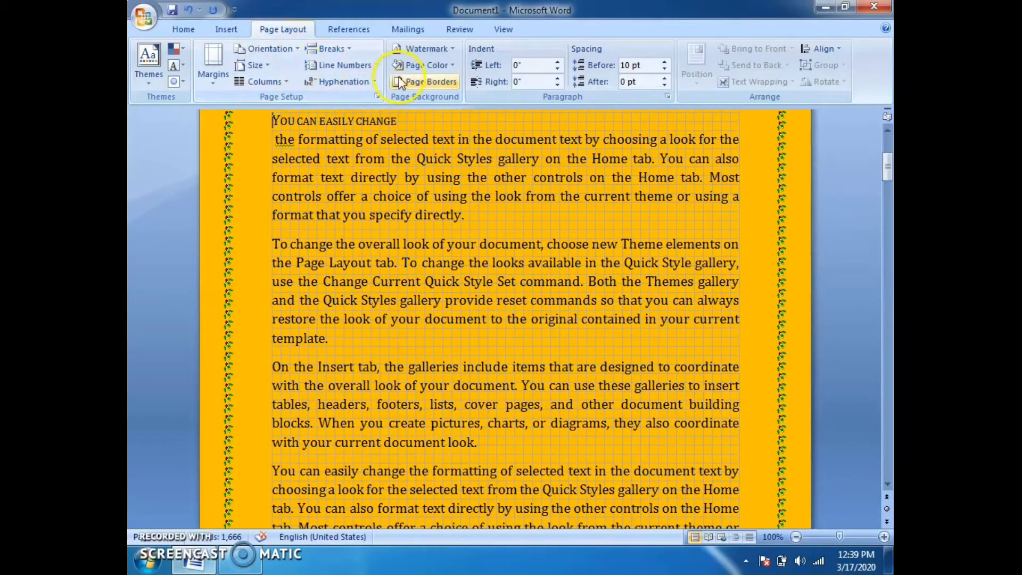
{"action": "left_click", "coordinate": [426, 65]}
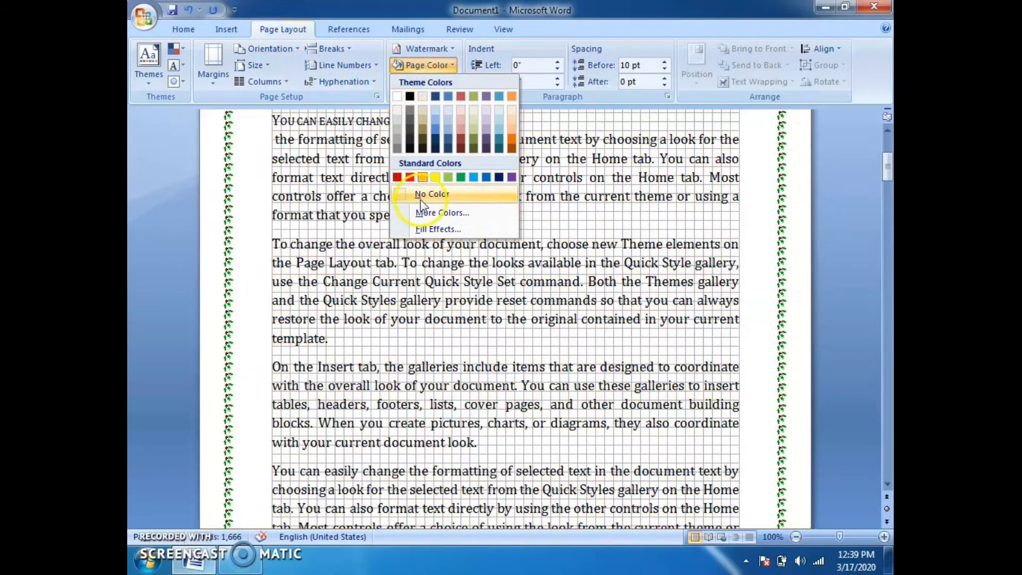
{"action": "left_click", "coordinate": [421, 200]}
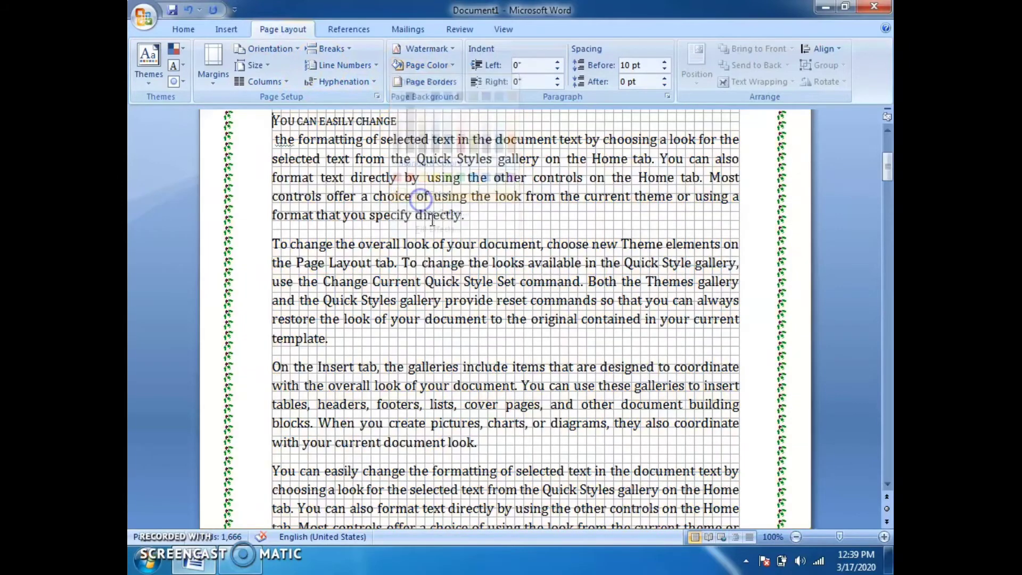
{"action": "left_click", "coordinate": [463, 409]}
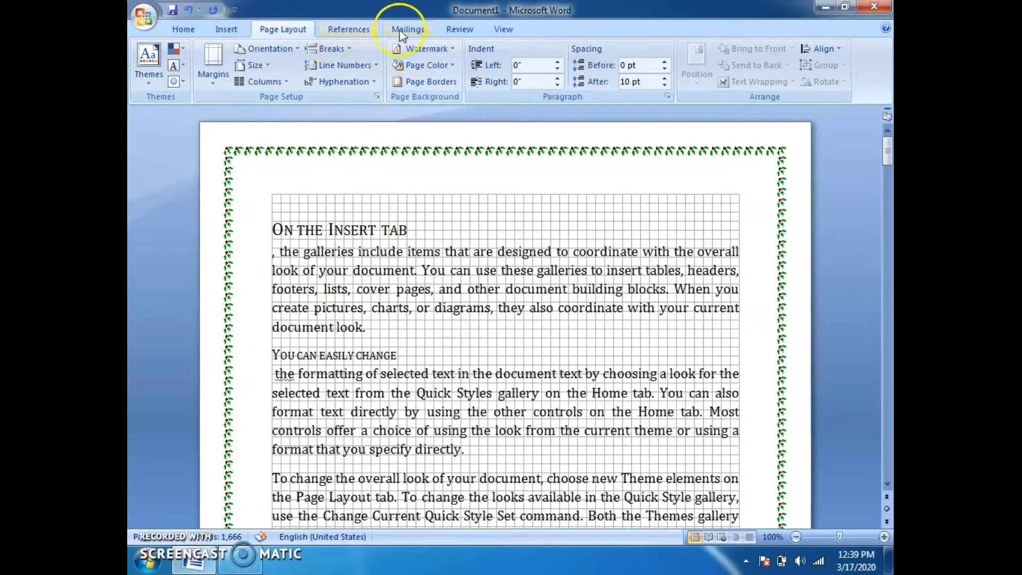
{"action": "left_click", "coordinate": [503, 29]}
{"action": "left_click", "coordinate": [322, 66]}
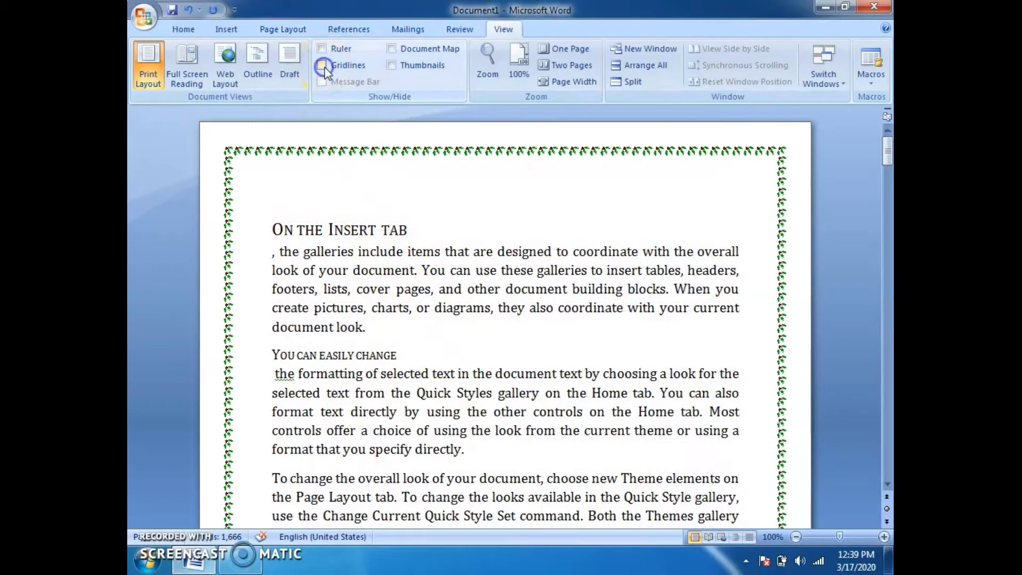
{"action": "left_click", "coordinate": [323, 67]}
{"action": "left_click", "coordinate": [323, 66]}
{"action": "left_click", "coordinate": [323, 66]}
{"action": "left_click", "coordinate": [323, 66]}
{"action": "left_click", "coordinate": [410, 67]}
Step: Undo the orange page colour removal and the Heading 2 formatting
{"action": "key", "text": "ctrl+z"}
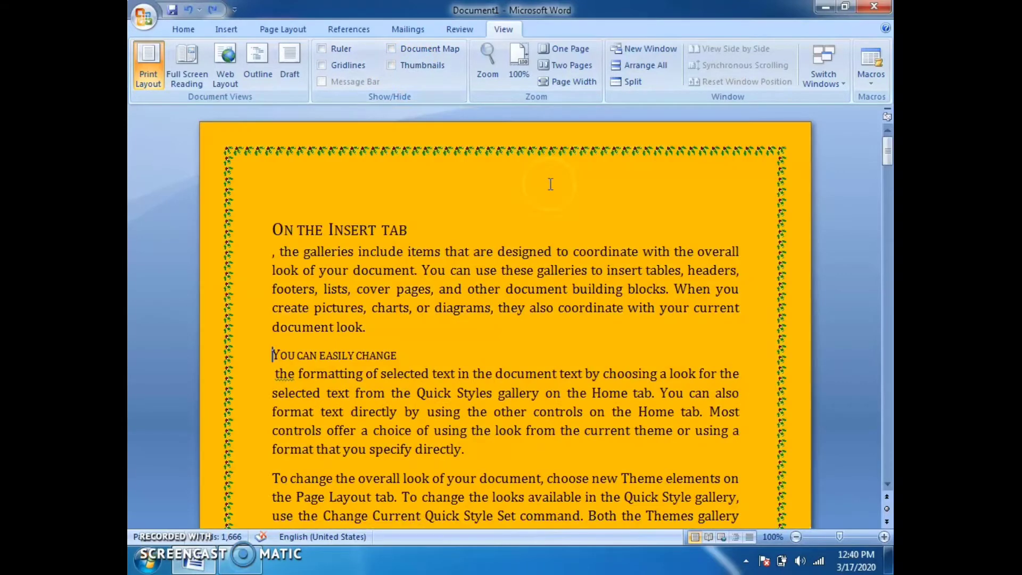
{"action": "key", "text": "ctrl+z"}
{"action": "left_click", "coordinate": [544, 346]}
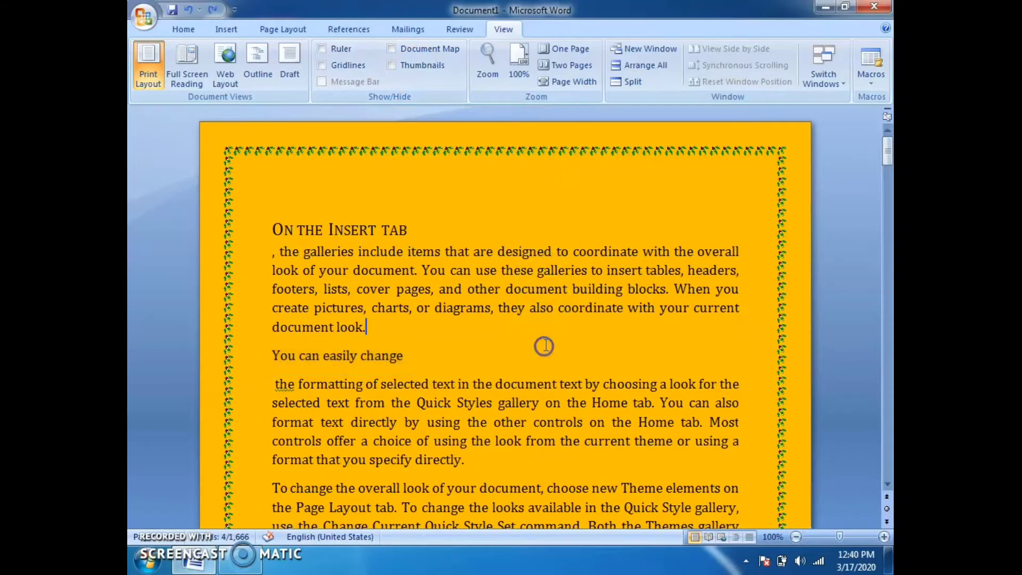
Step: Show the Thumbnails pane, scroll it back to page 1, then close it
{"action": "left_click", "coordinate": [411, 66]}
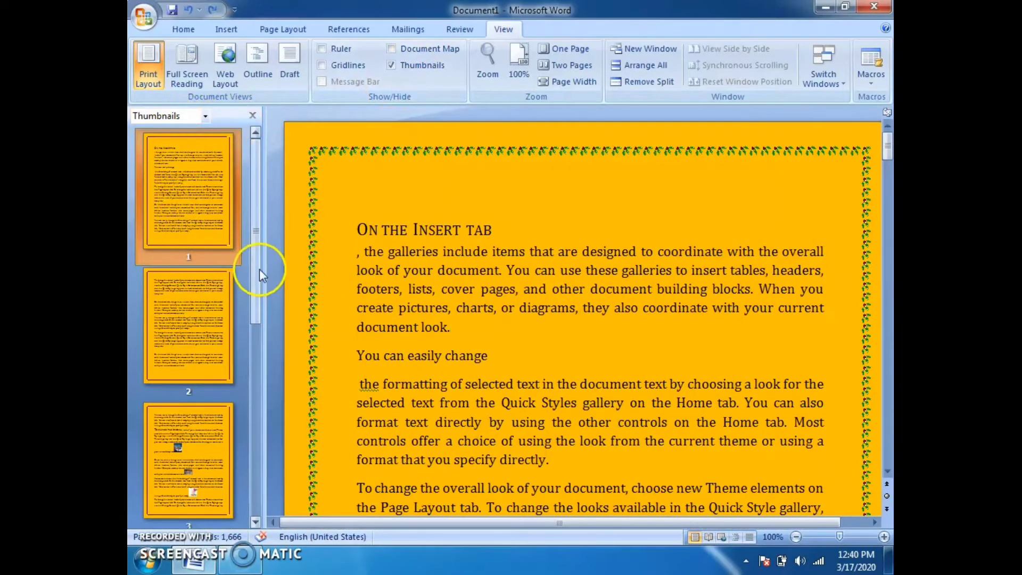
{"action": "left_click_drag", "start_coordinate": [259, 269], "coordinate": [273, 472]}
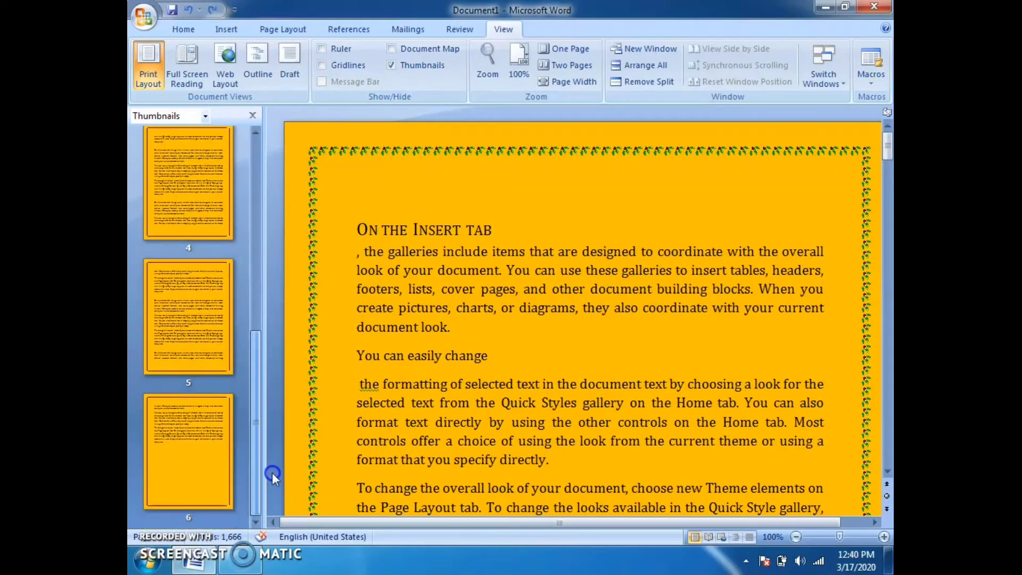
{"action": "left_click_drag", "start_coordinate": [272, 481], "coordinate": [286, 245]}
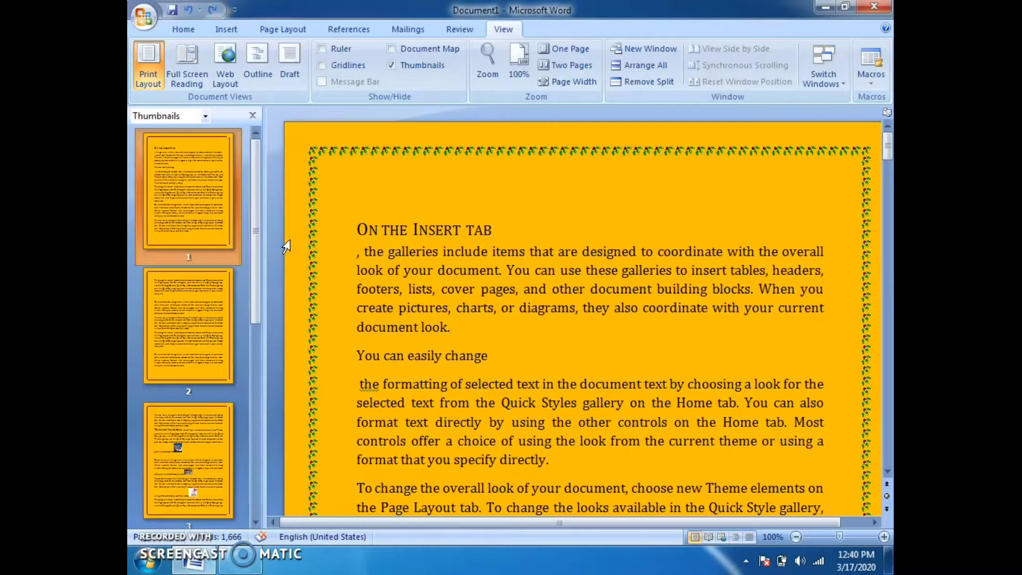
{"action": "left_click", "coordinate": [352, 85]}
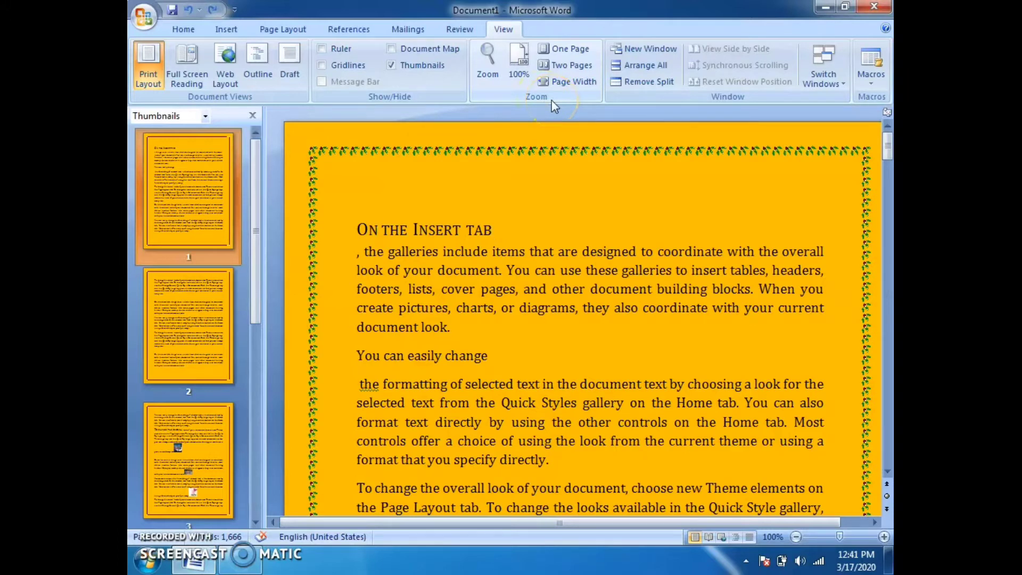
{"action": "left_click", "coordinate": [253, 116]}
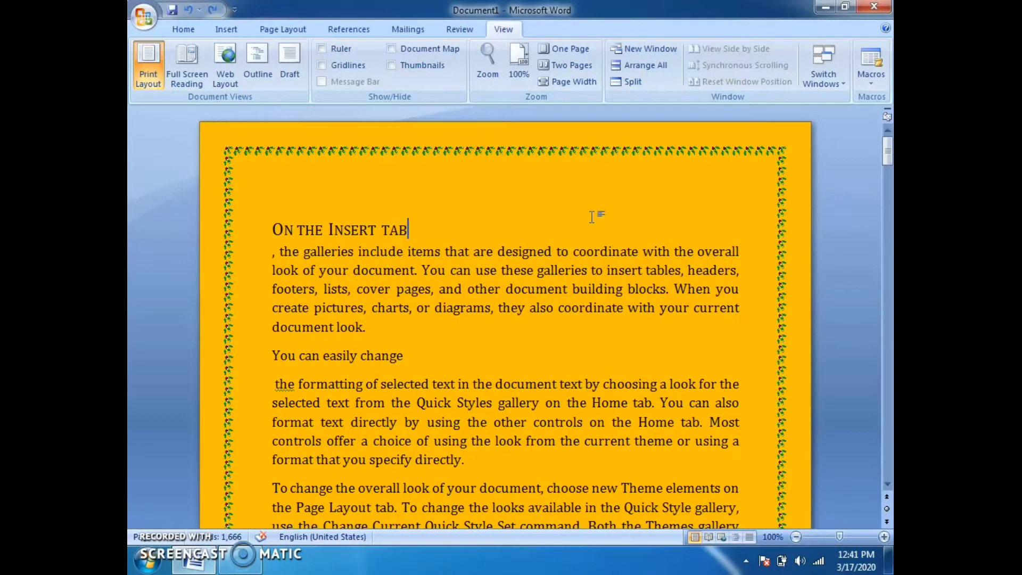
{"action": "left_click", "coordinate": [597, 207]}
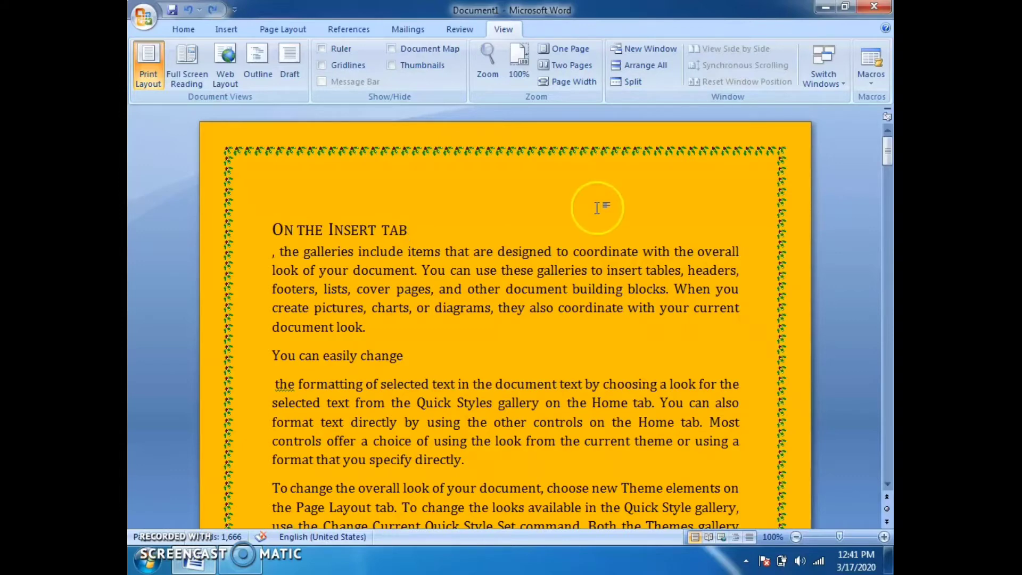
{"action": "left_click", "coordinate": [487, 61]}
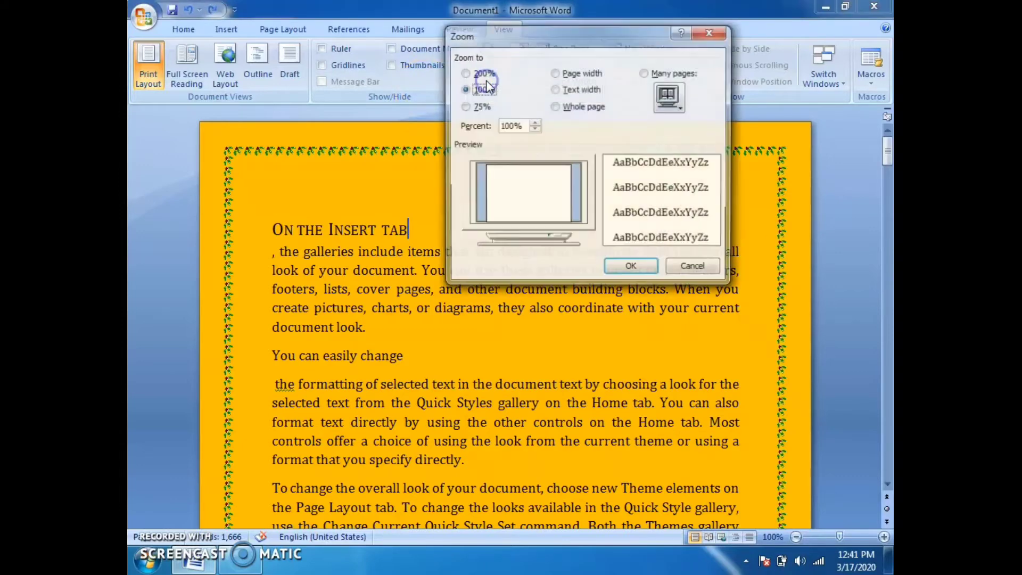
{"action": "left_click", "coordinate": [471, 106]}
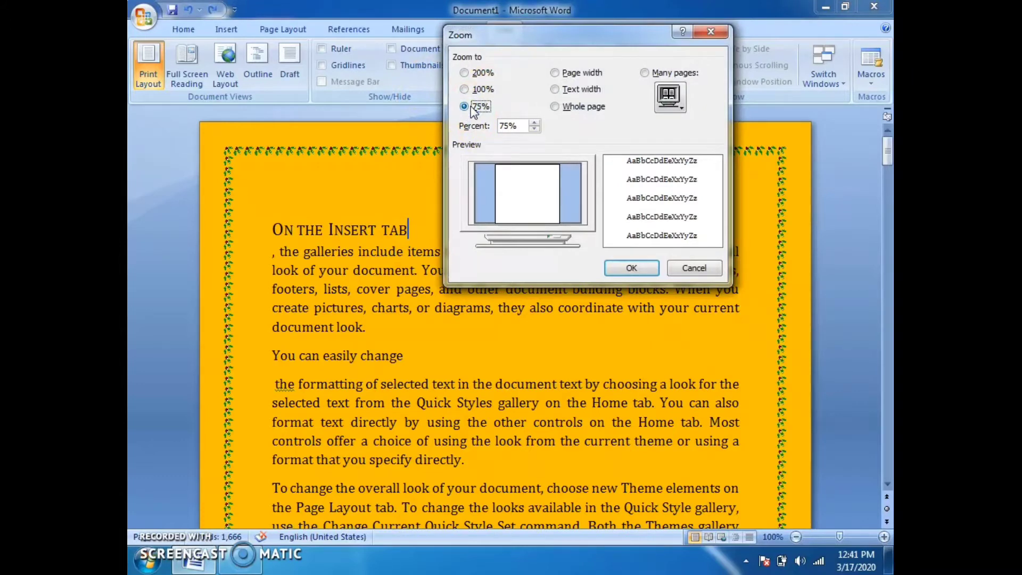
{"action": "left_click", "coordinate": [467, 73]}
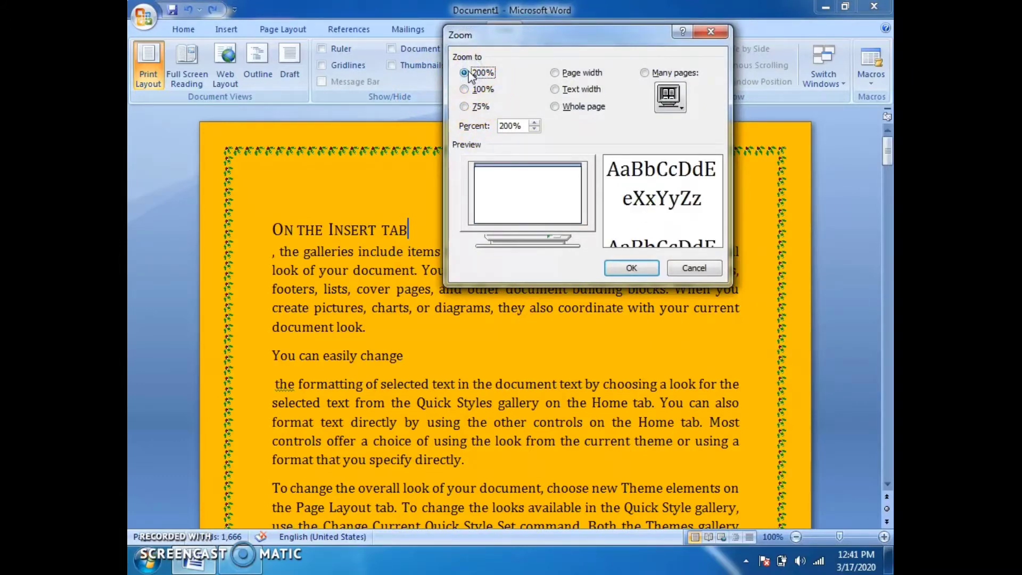
{"action": "left_click", "coordinate": [466, 89]}
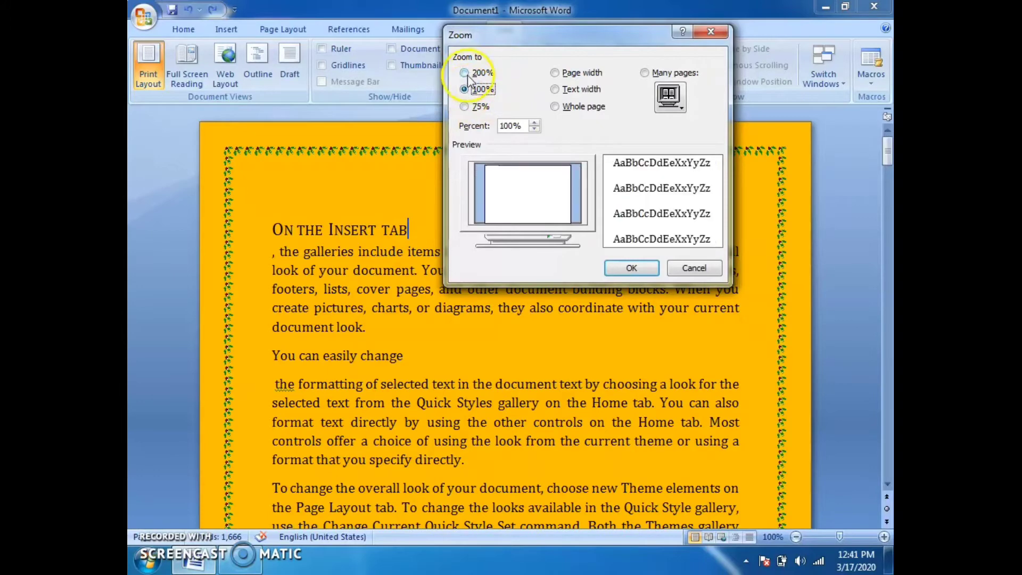
{"action": "left_click", "coordinate": [465, 73]}
{"action": "left_click", "coordinate": [631, 268]}
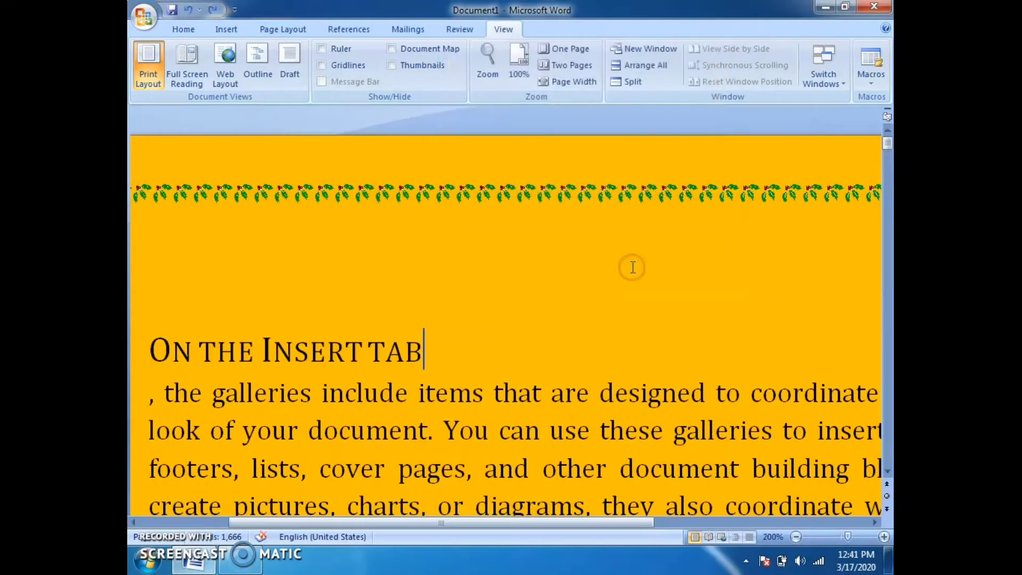
{"action": "left_click", "coordinate": [488, 61]}
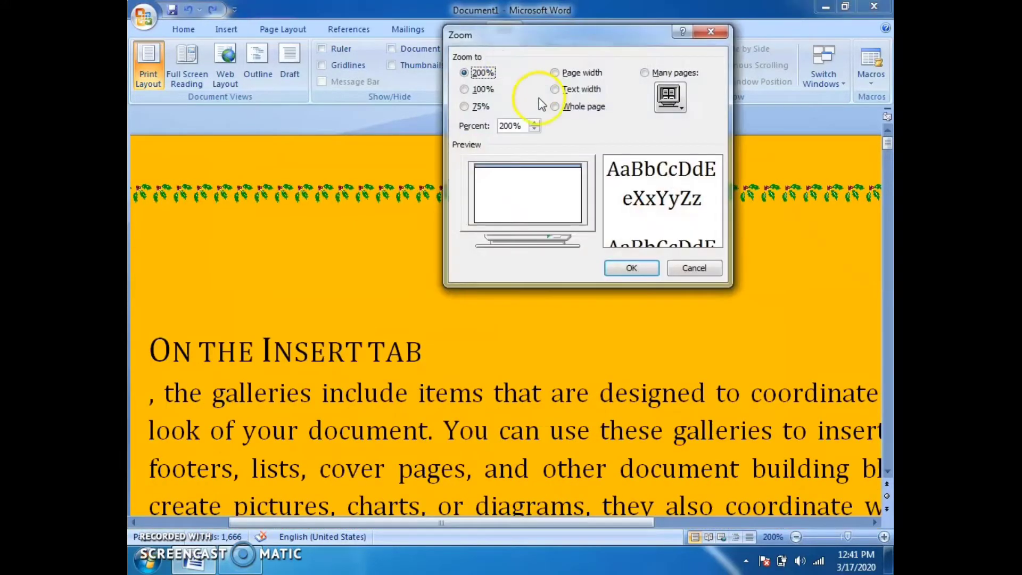
{"action": "left_click", "coordinate": [586, 108]}
{"action": "left_click", "coordinate": [629, 267]}
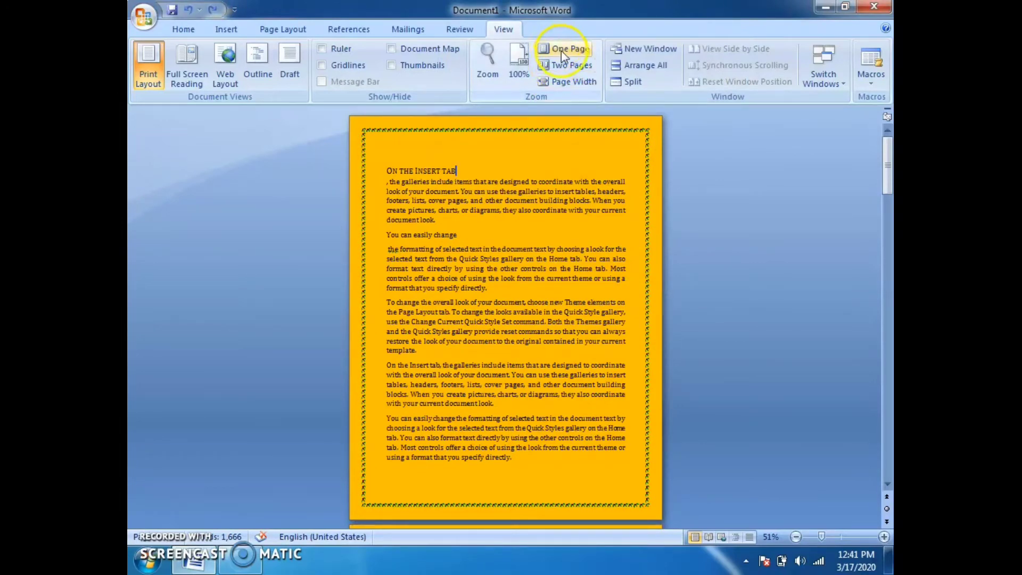
{"action": "left_click", "coordinate": [517, 63]}
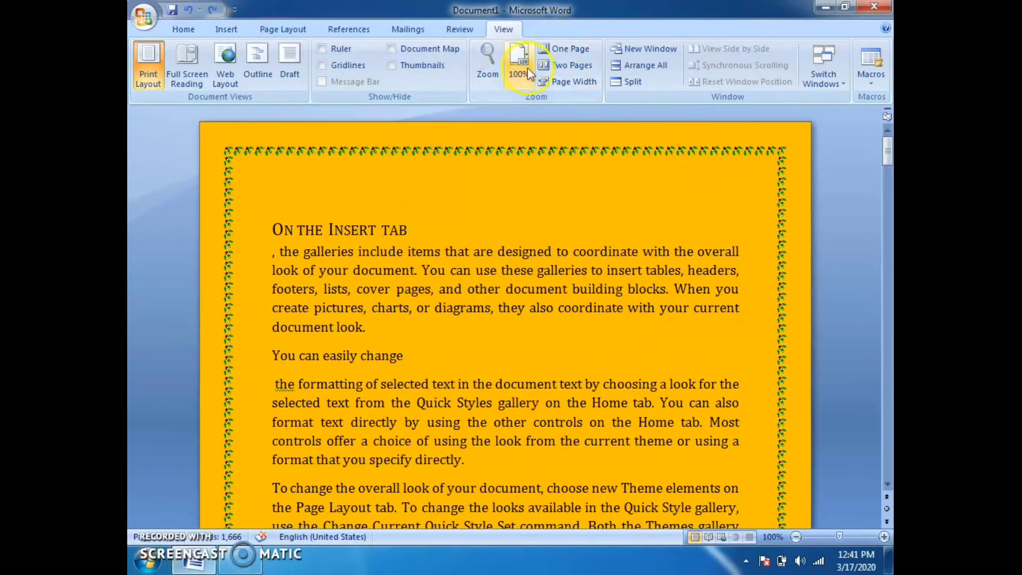
{"action": "left_click", "coordinate": [486, 61]}
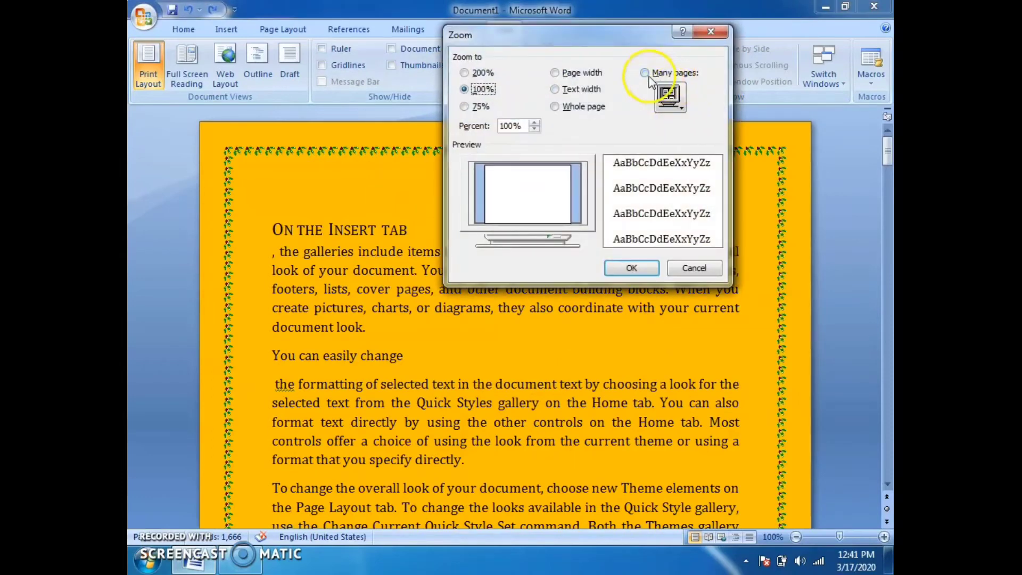
{"action": "left_click", "coordinate": [645, 72]}
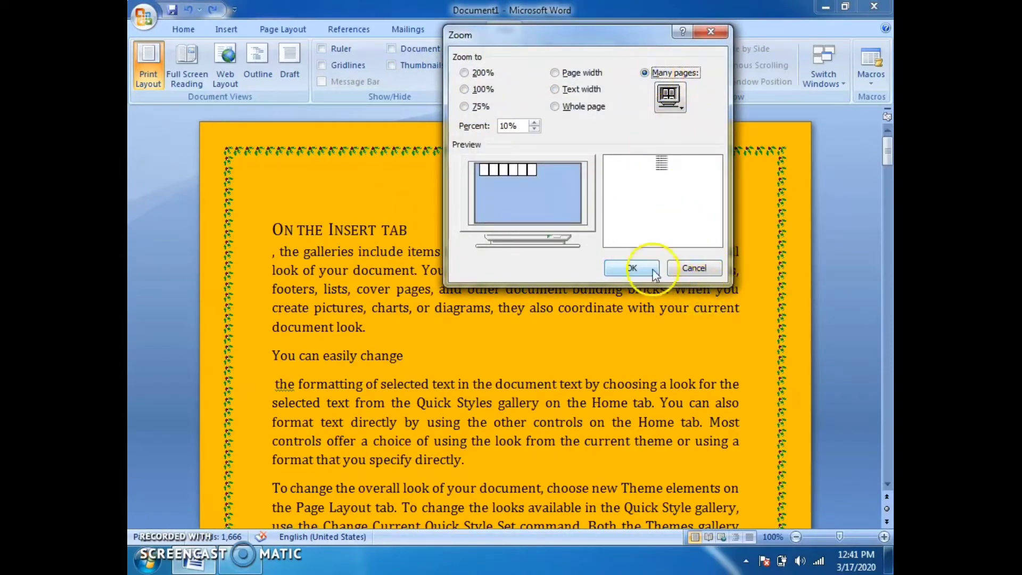
{"action": "left_click", "coordinate": [631, 271]}
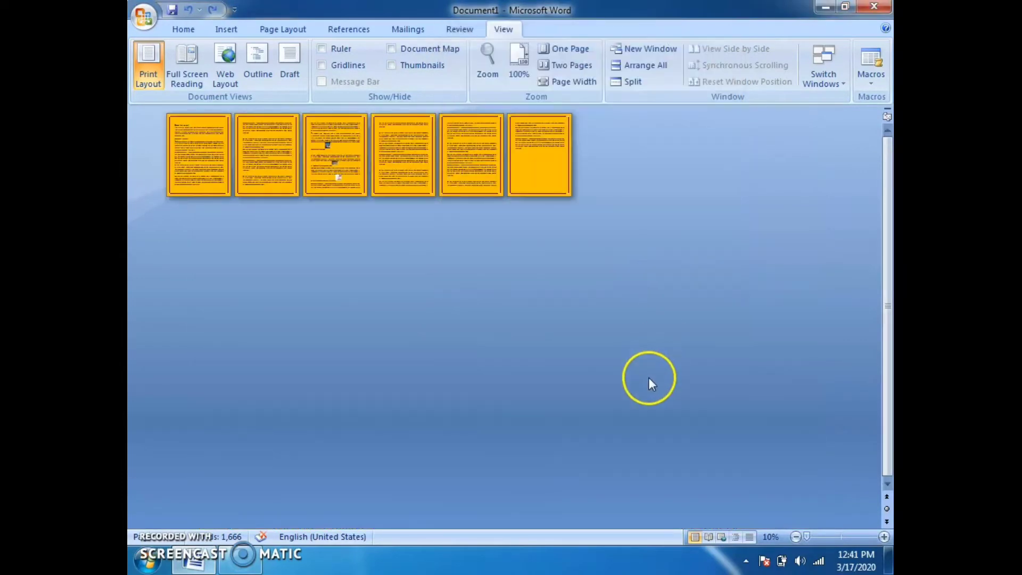
{"action": "left_click", "coordinate": [522, 54]}
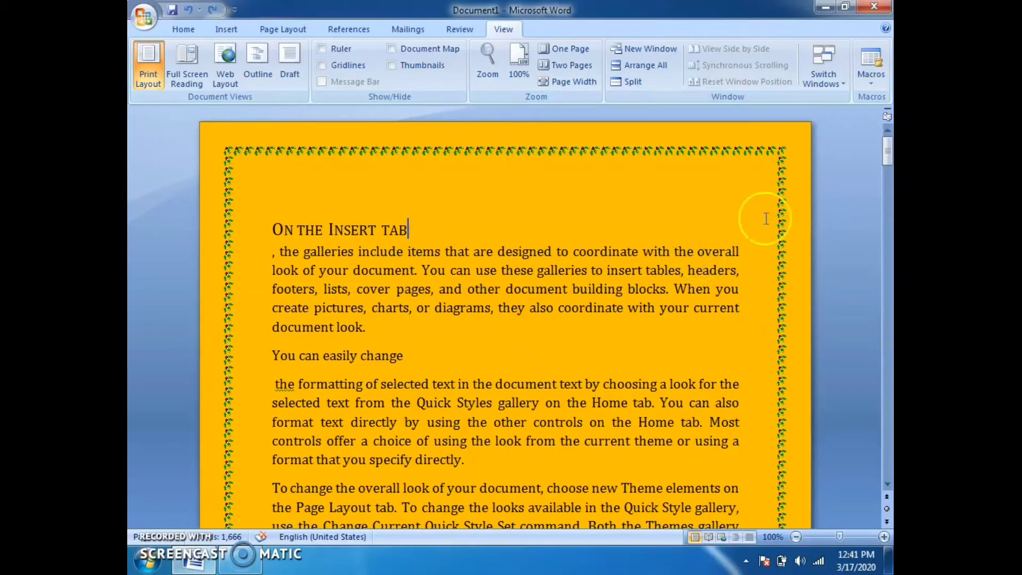
Step: Zoom through One Page and Two Pages, ending at Page Width
{"action": "left_click", "coordinate": [564, 48]}
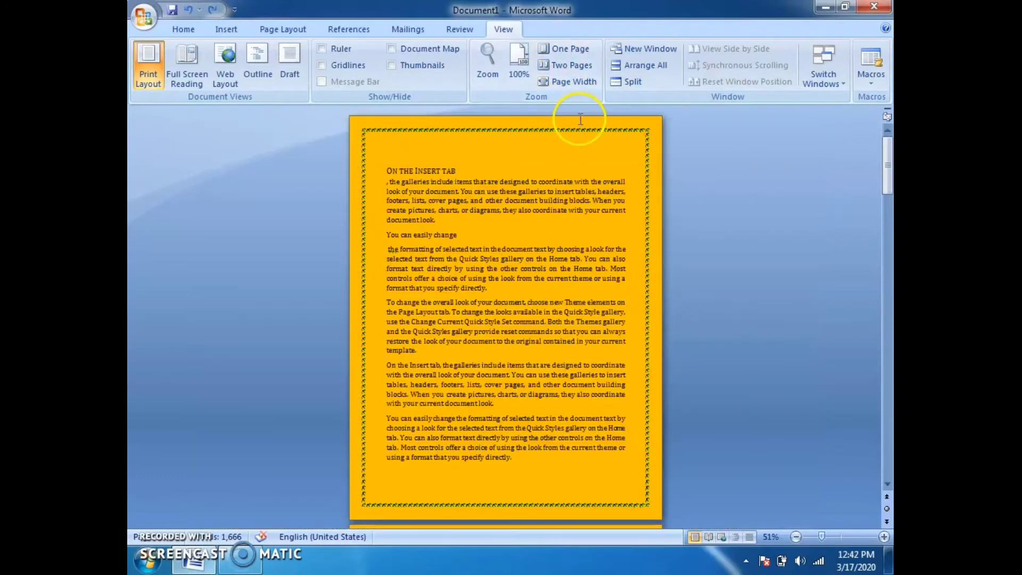
{"action": "left_click", "coordinate": [553, 69]}
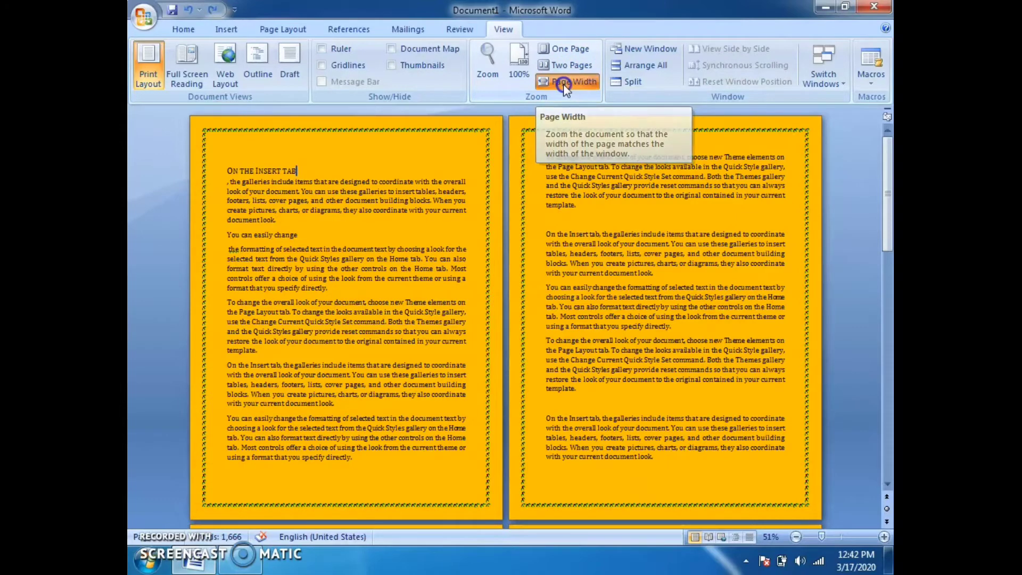
{"action": "left_click", "coordinate": [565, 82]}
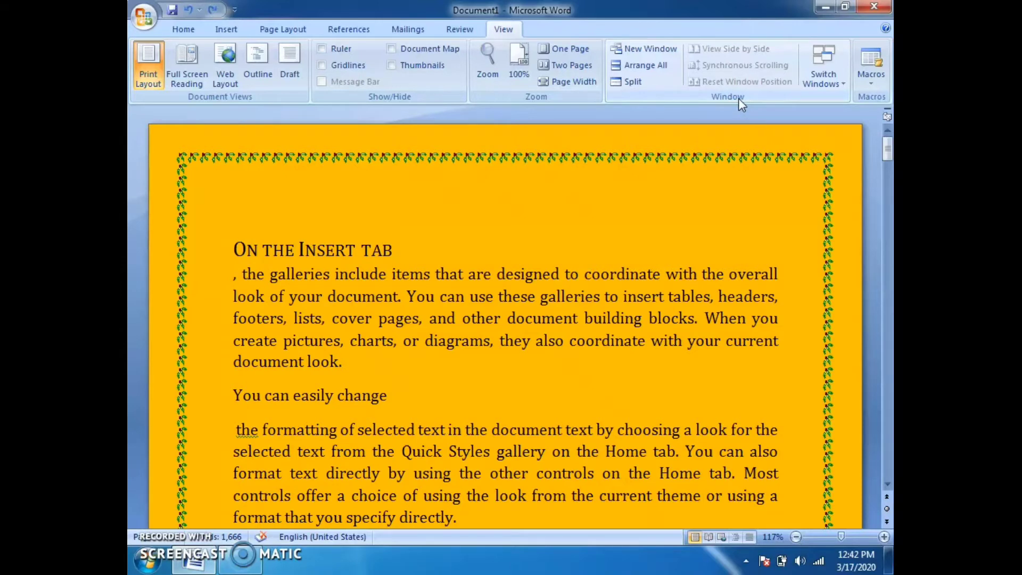
{"action": "left_click", "coordinate": [656, 69]}
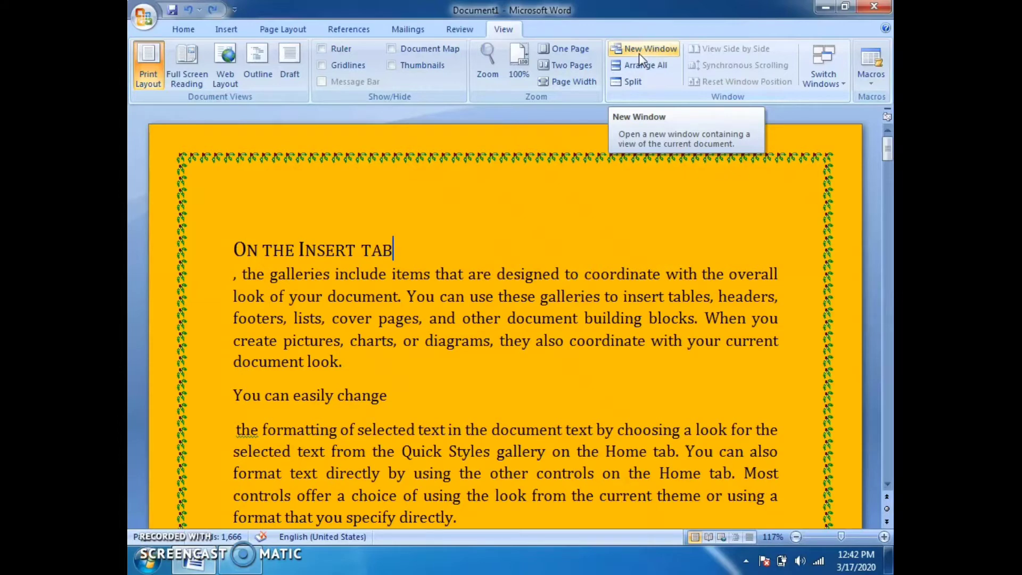
Step: Open a second window Document1:2, return to Document1:1, and tile both with Arrange All
{"action": "left_click", "coordinate": [638, 53]}
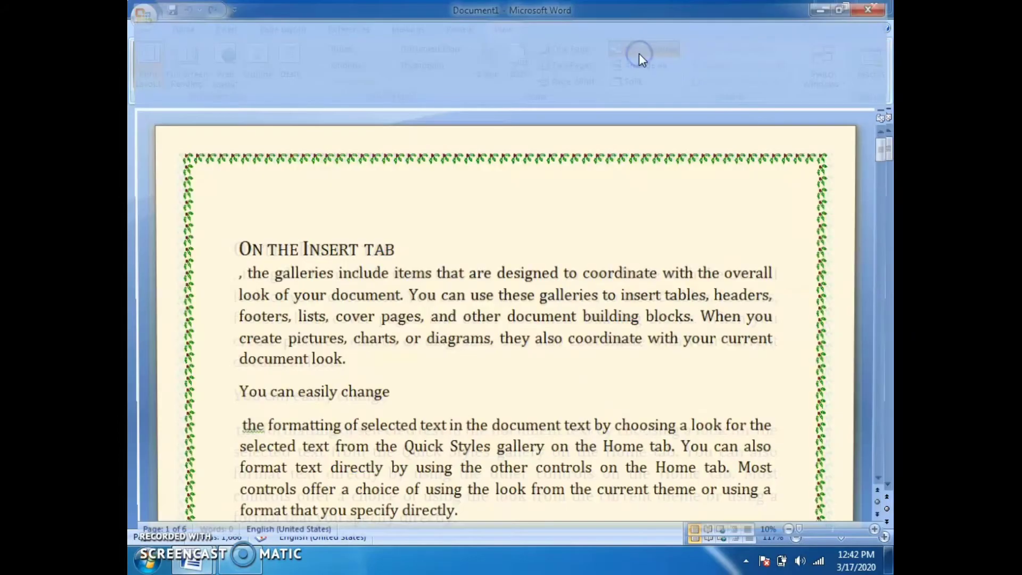
{"action": "scroll", "coordinate": [502, 456], "scroll_direction": "down", "scroll_amount": 5}
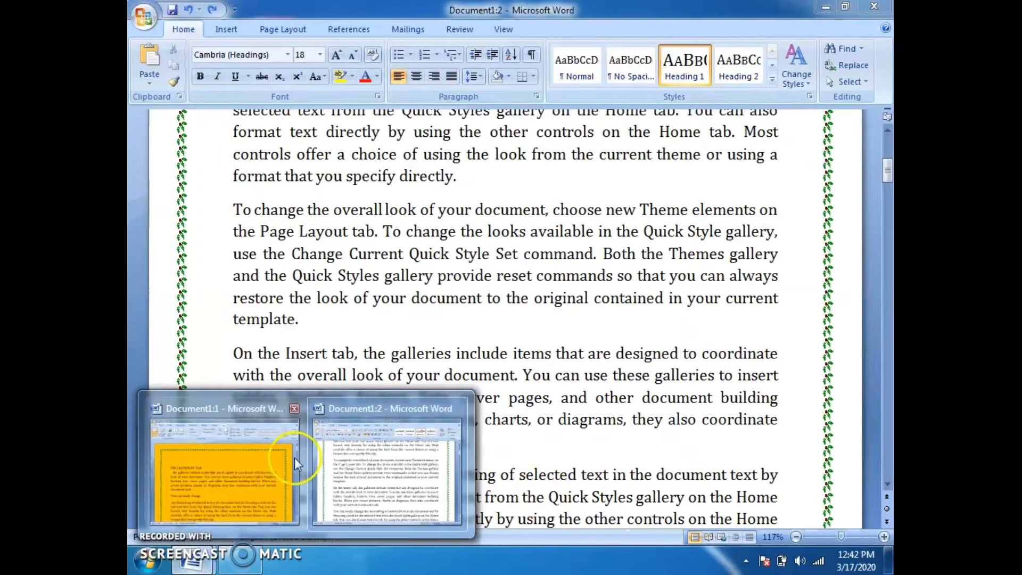
{"action": "mouse_move", "coordinate": [192, 561]}
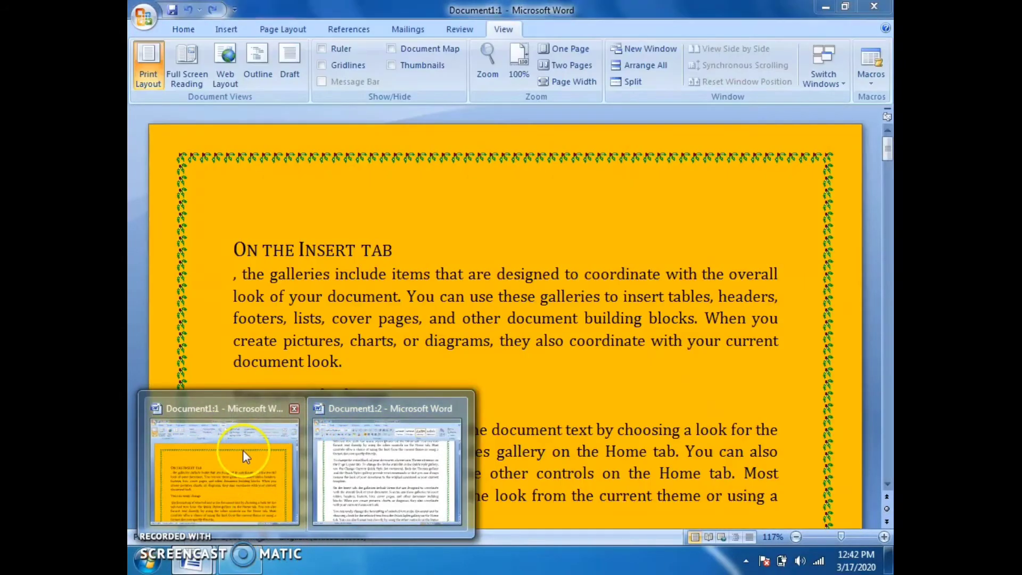
{"action": "left_click", "coordinate": [243, 449]}
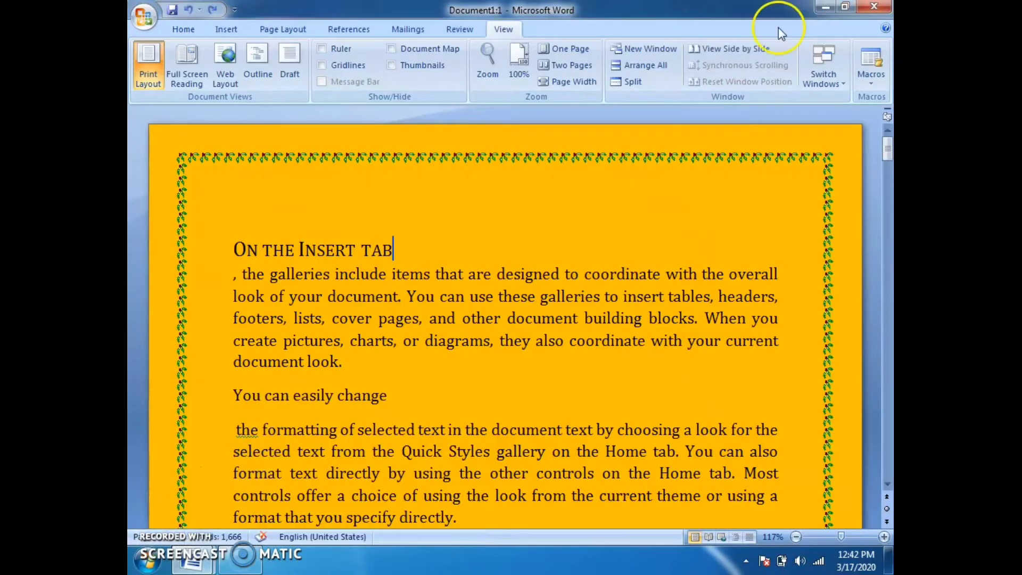
{"action": "left_click", "coordinate": [639, 73]}
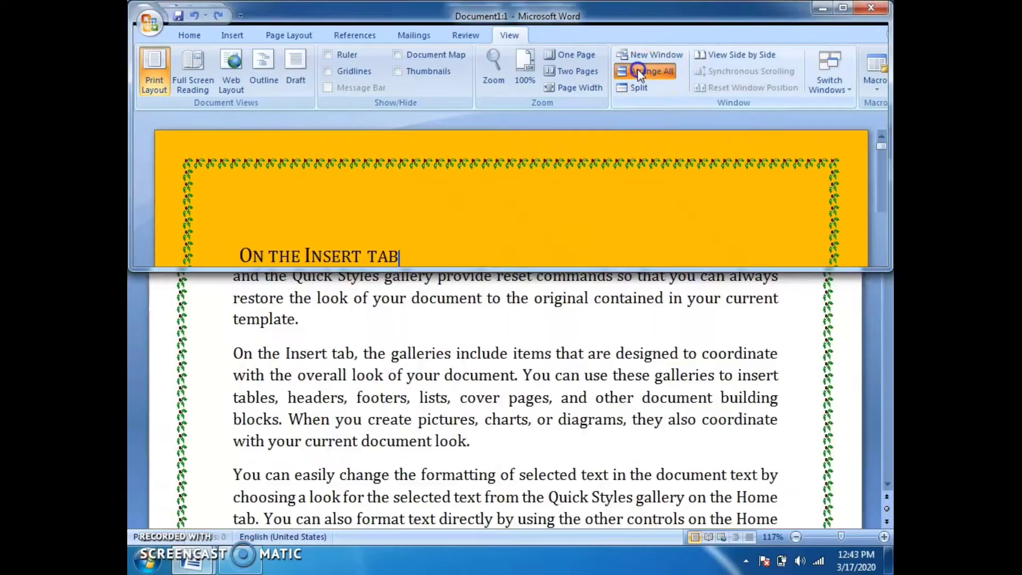
{"action": "scroll", "coordinate": [518, 479], "scroll_direction": "down", "scroll_amount": 4}
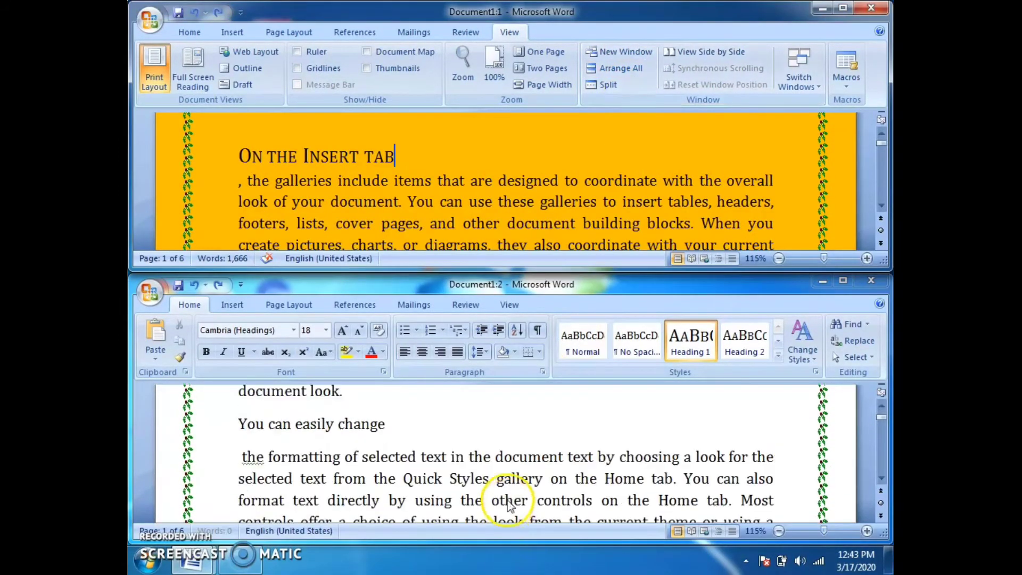
{"action": "scroll", "coordinate": [514, 457], "scroll_direction": "down", "scroll_amount": 2}
{"action": "scroll", "coordinate": [529, 170], "scroll_direction": "down", "scroll_amount": 5}
{"action": "scroll", "coordinate": [529, 176], "scroll_direction": "down", "scroll_amount": 2}
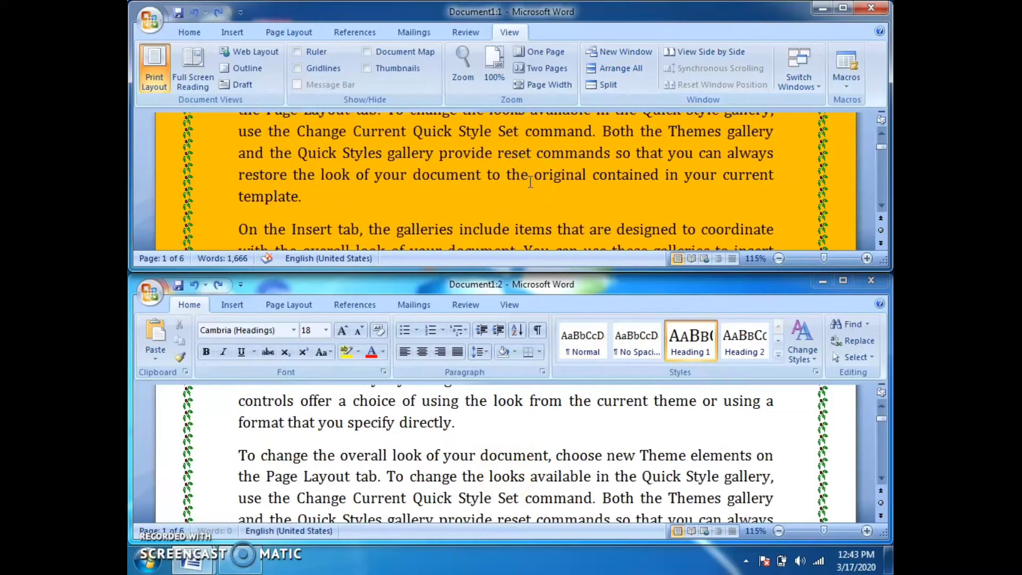
Step: Place Document1:1 and Document1:2 side by side and scroll through them together
{"action": "left_click", "coordinate": [698, 53]}
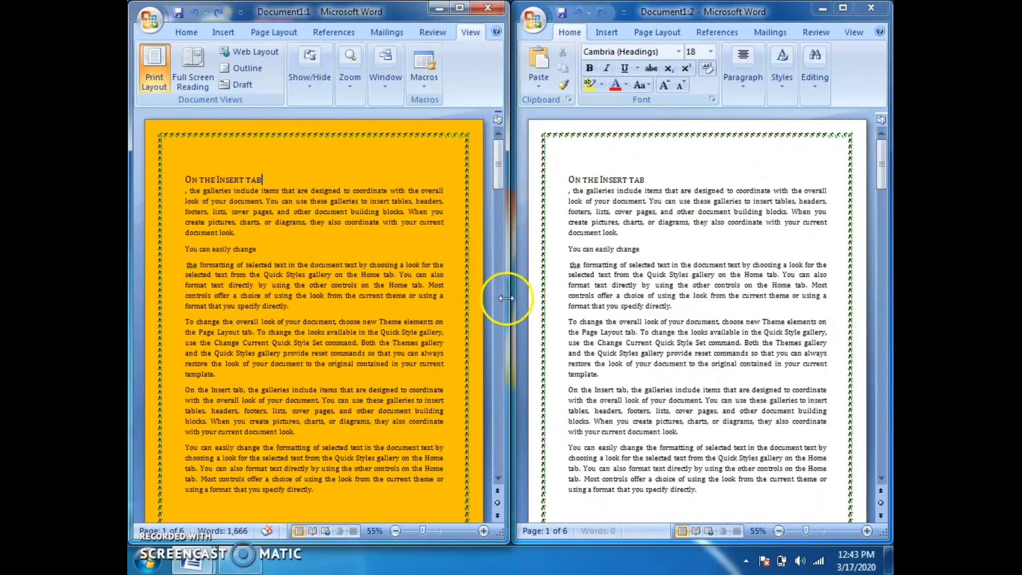
{"action": "scroll", "coordinate": [503, 301], "scroll_direction": "down", "scroll_amount": 3}
{"action": "scroll", "coordinate": [504, 301], "scroll_direction": "down", "scroll_amount": 3}
{"action": "scroll", "coordinate": [504, 302], "scroll_direction": "down", "scroll_amount": 2}
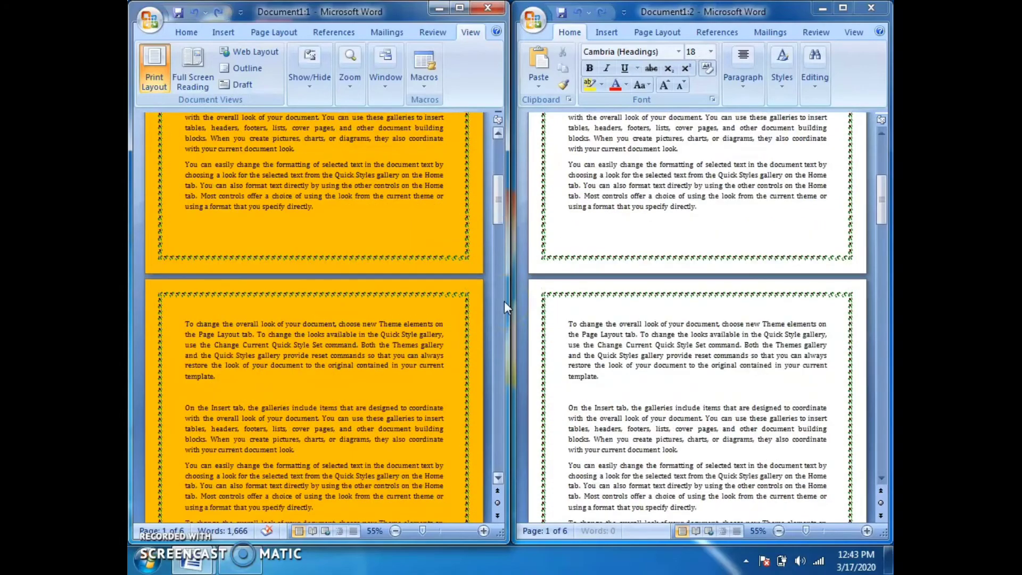
{"action": "scroll", "coordinate": [503, 301], "scroll_direction": "down", "scroll_amount": 2}
{"action": "scroll", "coordinate": [503, 301], "scroll_direction": "down", "scroll_amount": 2}
{"action": "scroll", "coordinate": [504, 301], "scroll_direction": "down", "scroll_amount": 2}
{"action": "scroll", "coordinate": [503, 301], "scroll_direction": "down", "scroll_amount": 2}
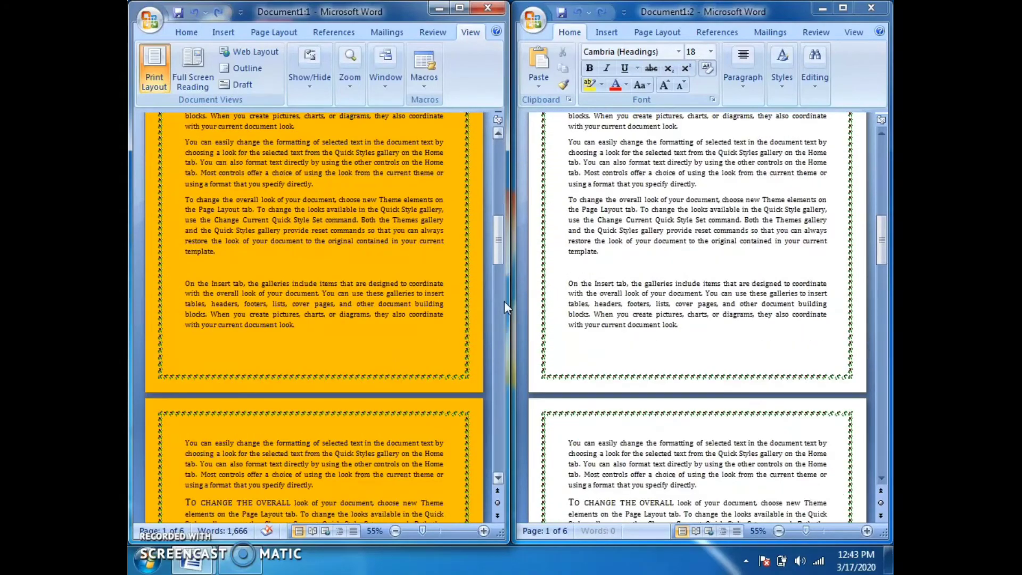
{"action": "scroll", "coordinate": [504, 301], "scroll_direction": "down", "scroll_amount": 3}
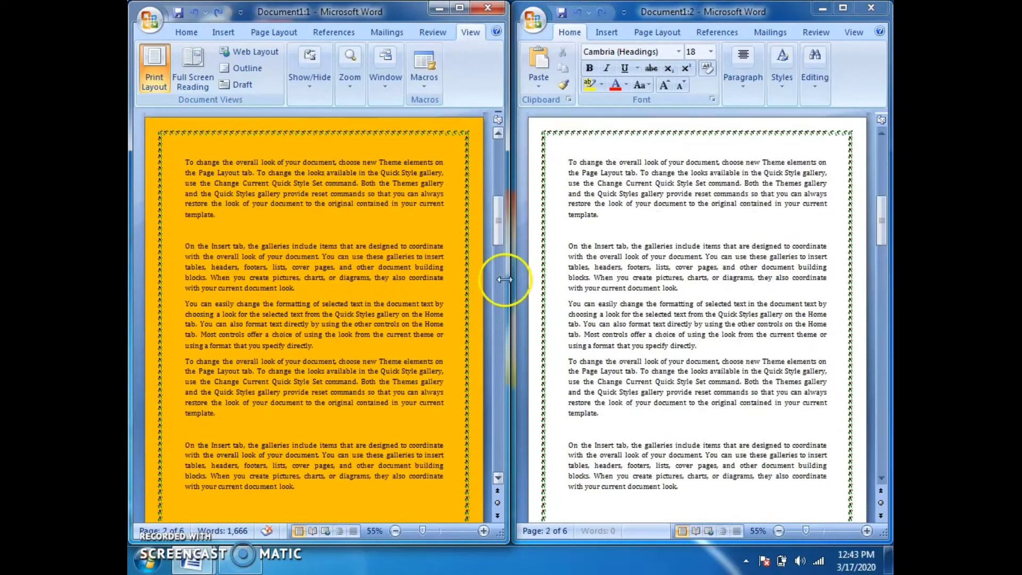
Step: Toggle Synchronous Scrolling off and scroll to test the windows
{"action": "left_click", "coordinate": [382, 88]}
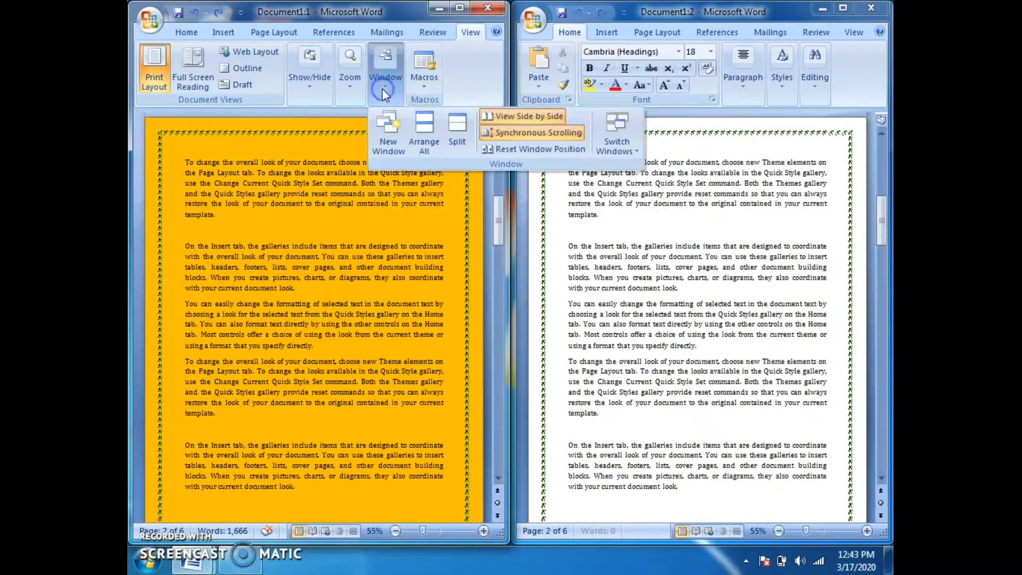
{"action": "left_click", "coordinate": [525, 134]}
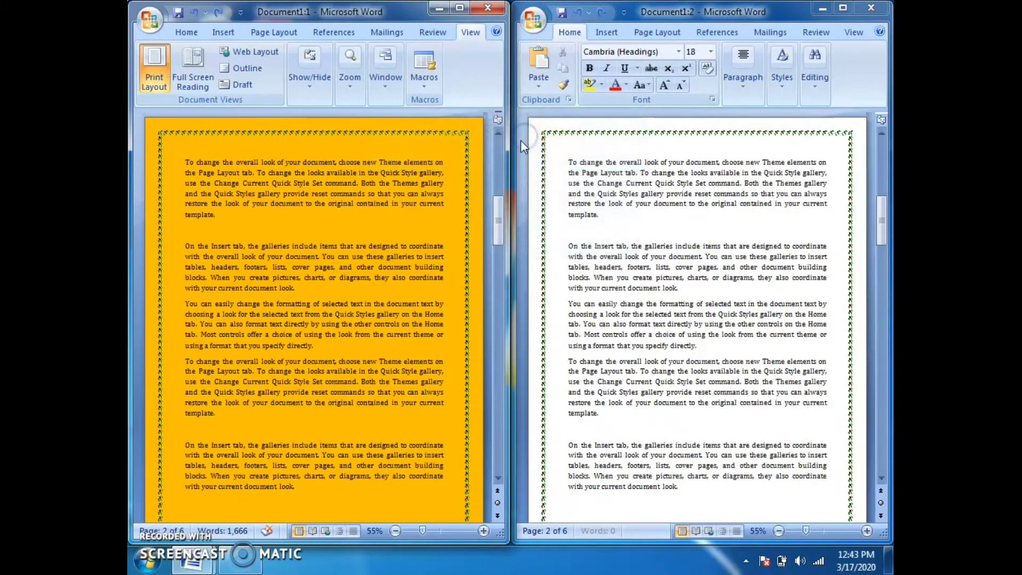
{"action": "scroll", "coordinate": [393, 291], "scroll_direction": "down", "scroll_amount": 2}
{"action": "scroll", "coordinate": [393, 292], "scroll_direction": "down", "scroll_amount": 2}
{"action": "scroll", "coordinate": [392, 292], "scroll_direction": "down", "scroll_amount": 2}
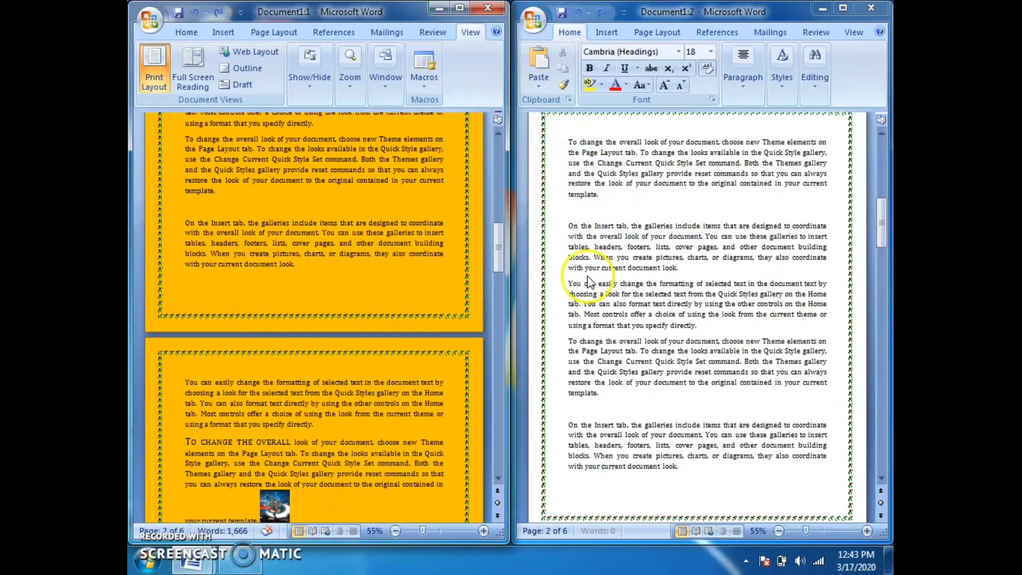
{"action": "scroll", "coordinate": [553, 287], "scroll_direction": "down", "scroll_amount": 3}
{"action": "scroll", "coordinate": [404, 226], "scroll_direction": "down", "scroll_amount": 2}
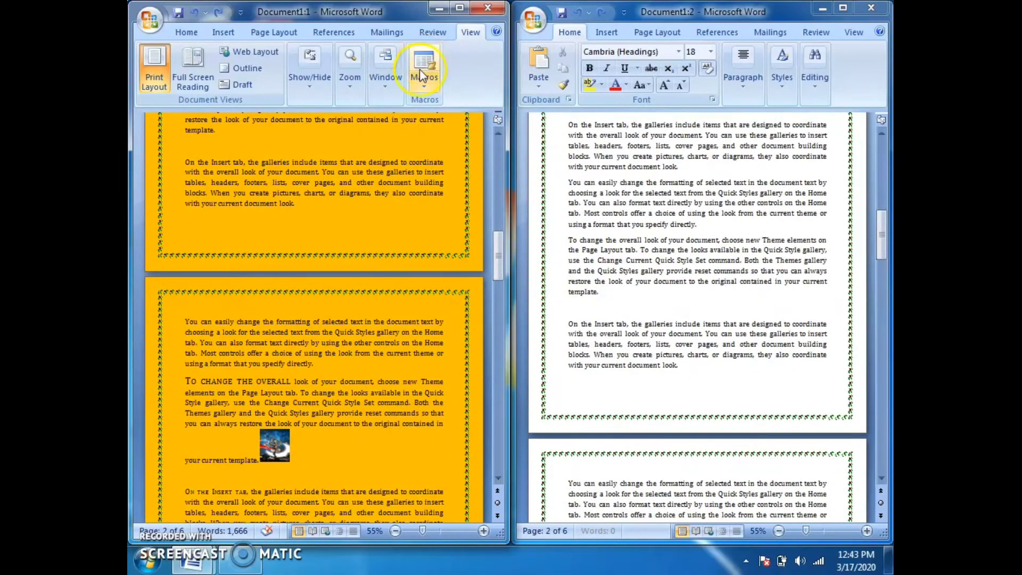
Step: Try Reset Window Position, then turn View Side by Side off and back on
{"action": "left_click", "coordinate": [387, 80]}
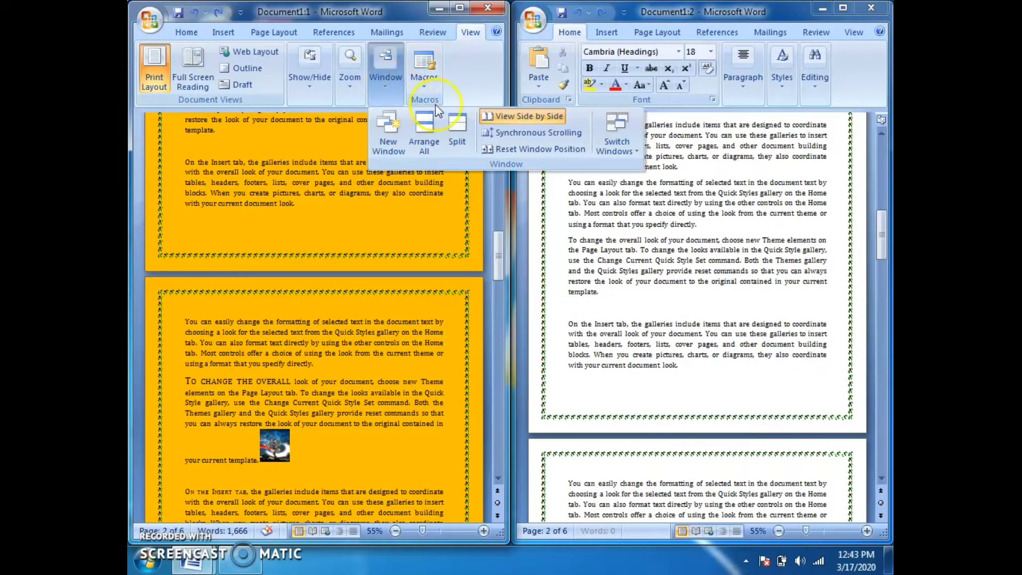
{"action": "left_click", "coordinate": [504, 153]}
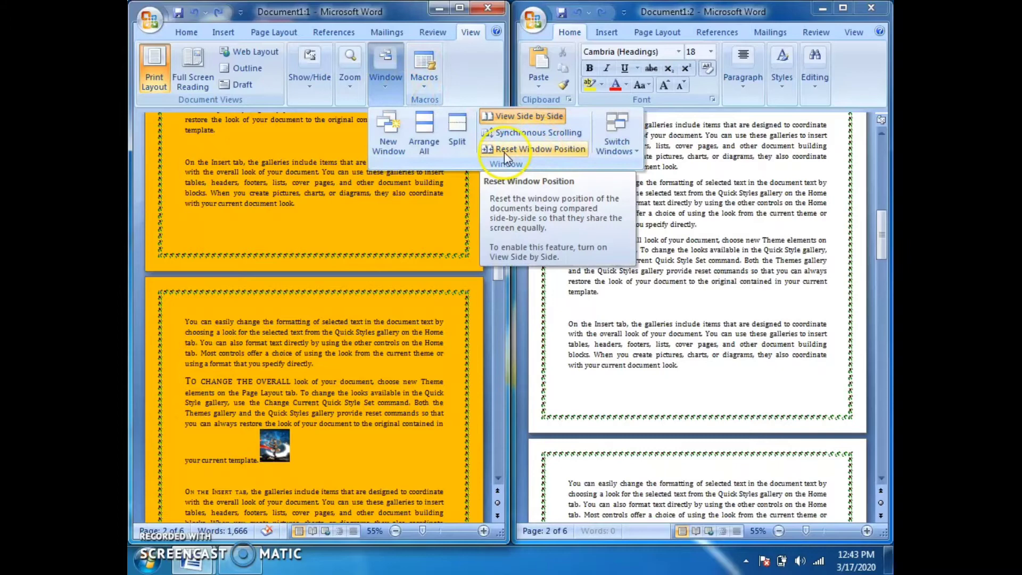
{"action": "left_click", "coordinate": [535, 151]}
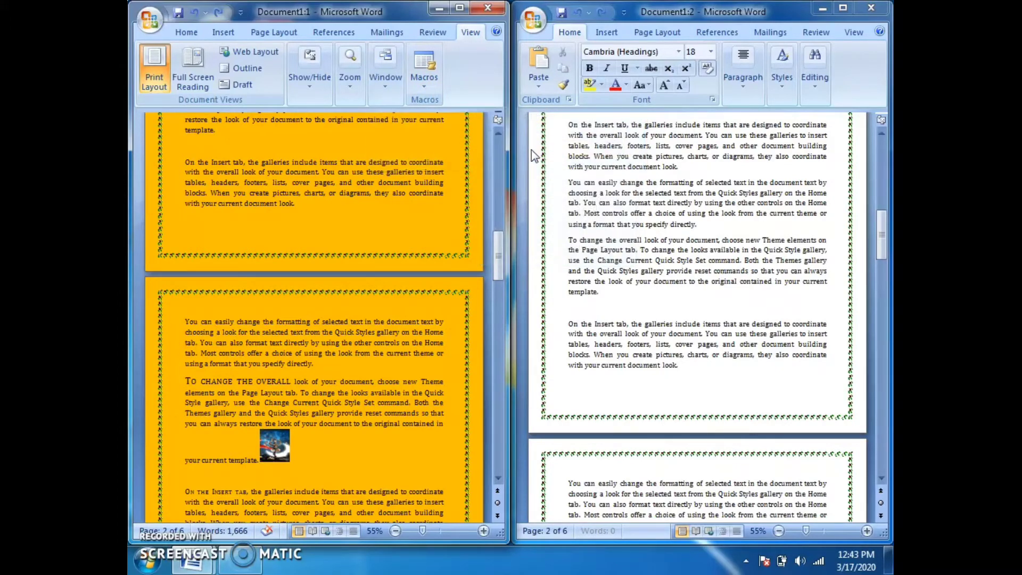
{"action": "left_click", "coordinate": [386, 70]}
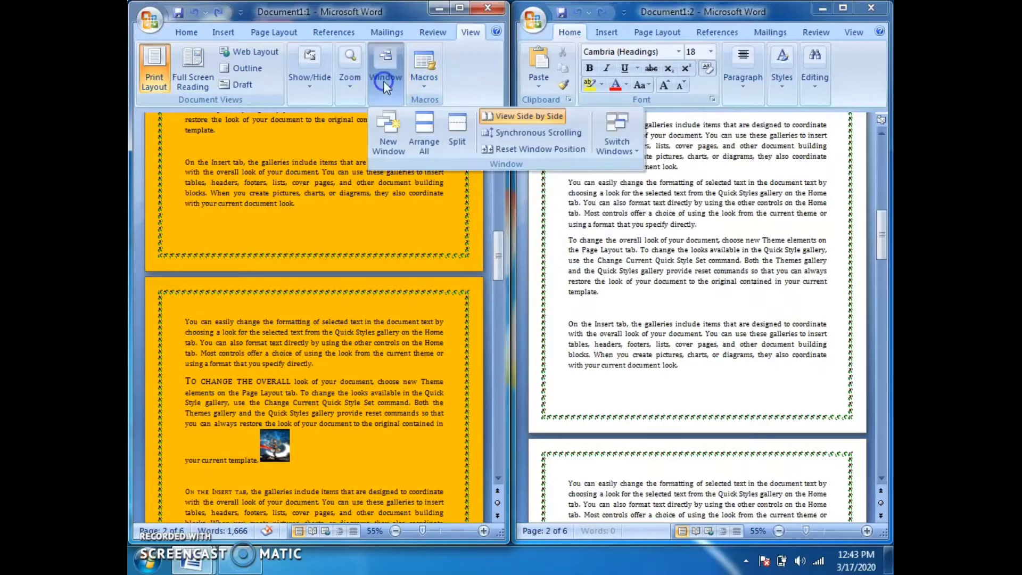
{"action": "left_click", "coordinate": [515, 116]}
{"action": "left_click", "coordinate": [582, 283]}
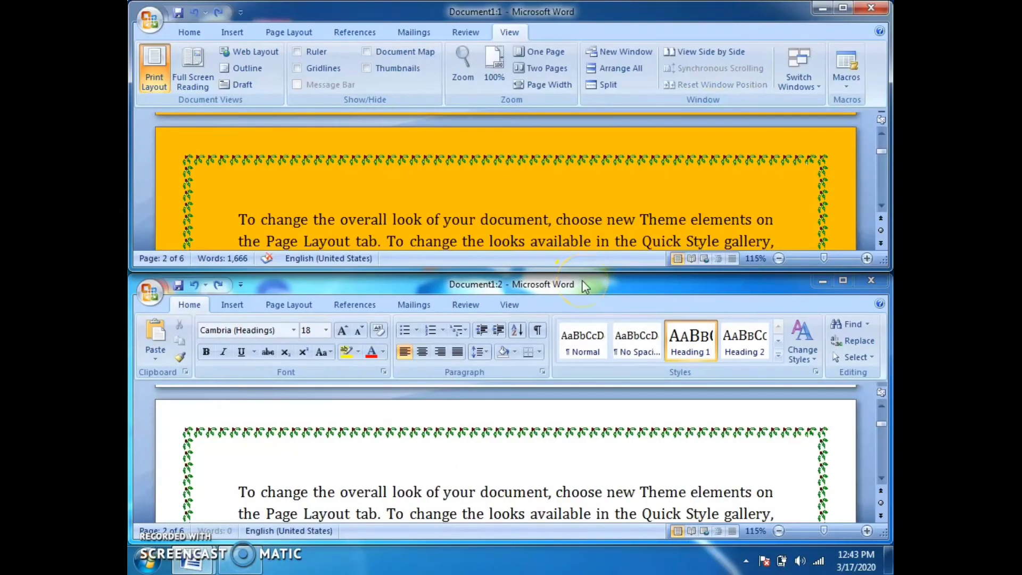
{"action": "left_click", "coordinate": [612, 191]}
{"action": "left_click", "coordinate": [710, 52]}
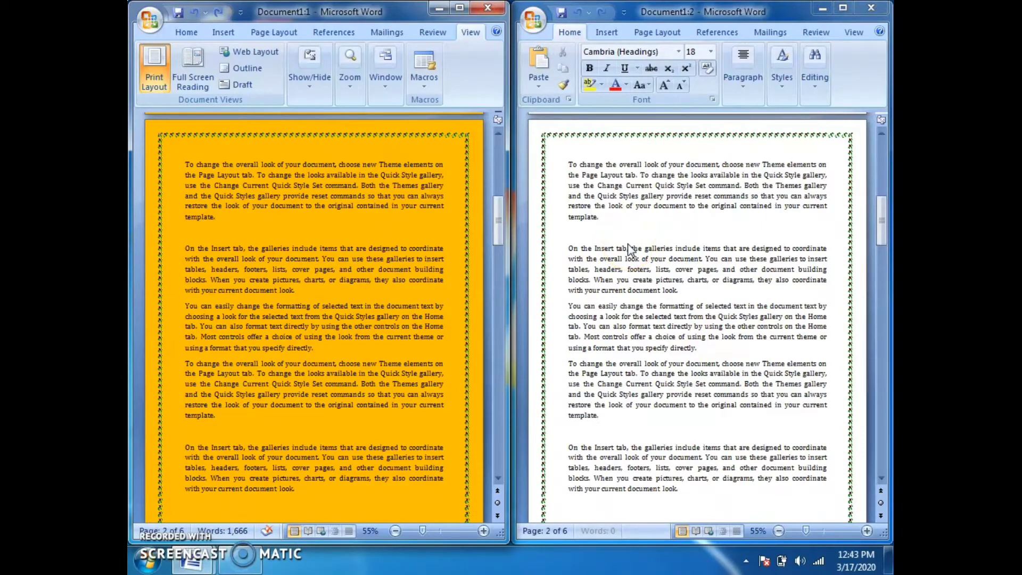
Step: Use Switch Windows to bring Document1:2 to the front
{"action": "left_click", "coordinate": [391, 87]}
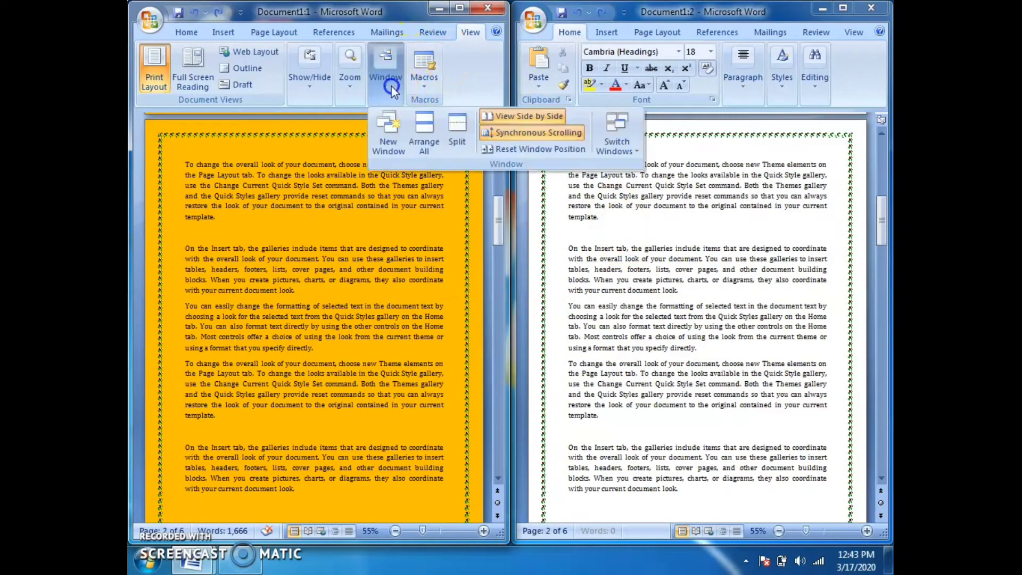
{"action": "left_click", "coordinate": [622, 150]}
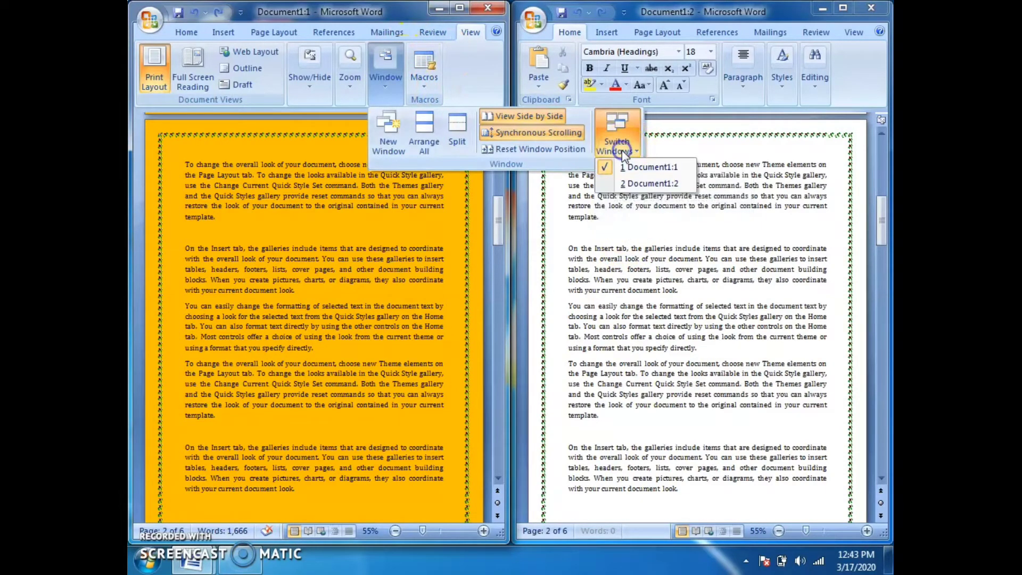
{"action": "left_click", "coordinate": [651, 183]}
{"action": "scroll", "coordinate": [636, 183], "scroll_direction": "down", "scroll_amount": 2}
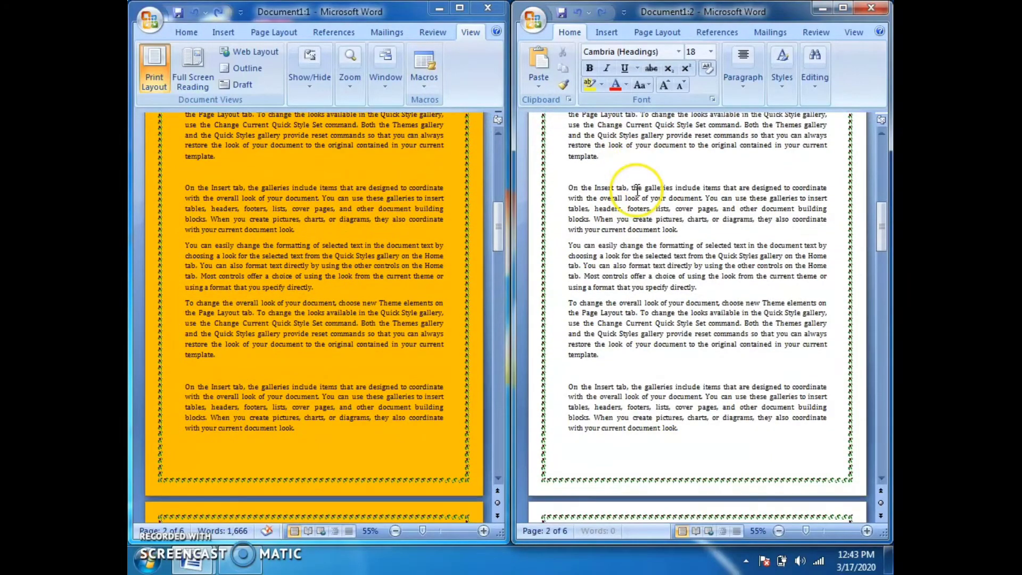
Step: Toggle Synchronous Scrolling again, then switch back to the Document1:2 window
{"action": "left_click", "coordinate": [389, 80]}
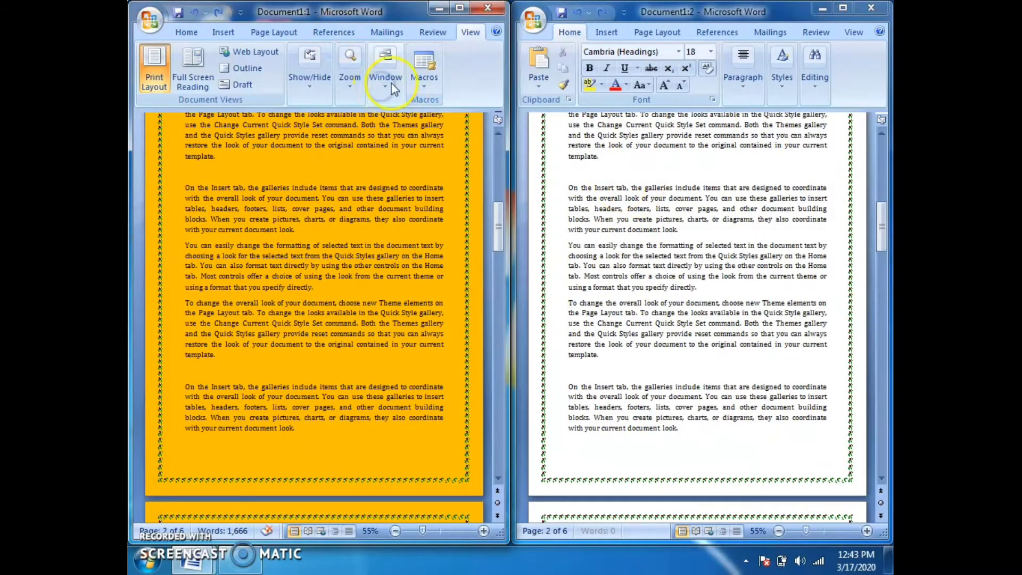
{"action": "left_click", "coordinate": [514, 134]}
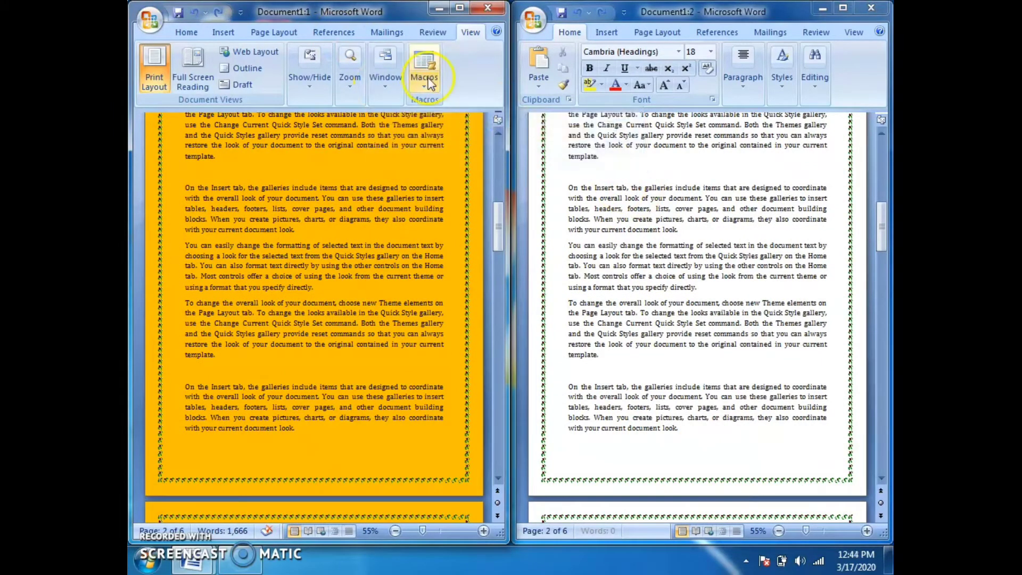
{"action": "left_click", "coordinate": [383, 74]}
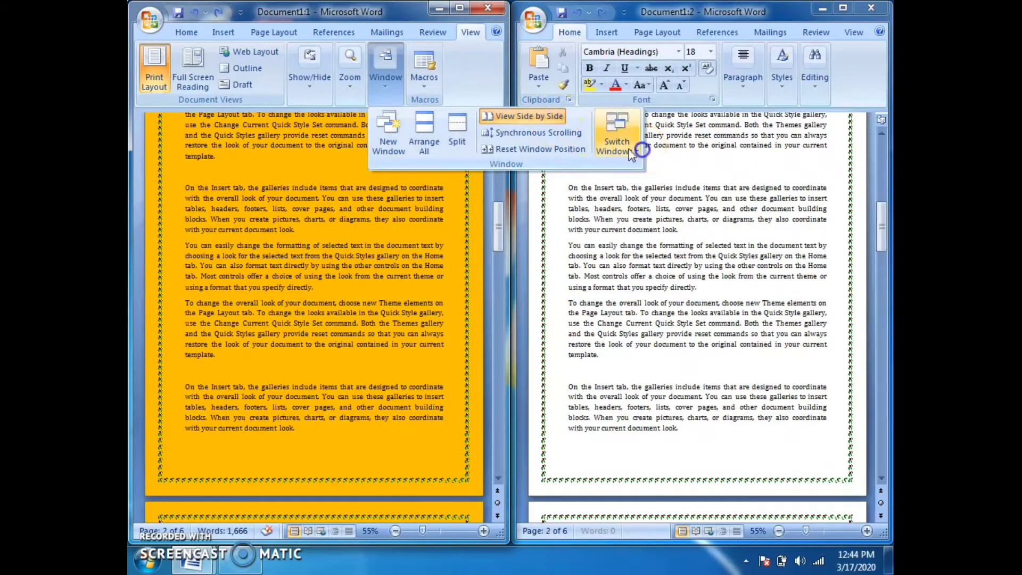
{"action": "left_click", "coordinate": [616, 139]}
{"action": "left_click", "coordinate": [638, 183]}
{"action": "left_click", "coordinate": [655, 187]}
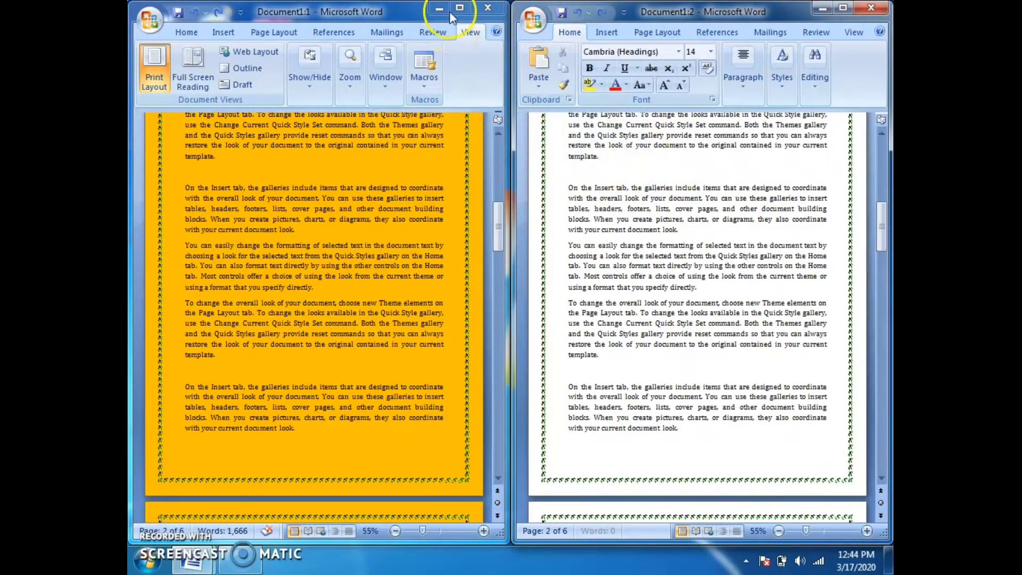
Step: Close the extra Document1:1 window and maximize the remaining Document1 window
{"action": "double_click", "coordinate": [488, 10]}
{"action": "key", "text": "ctrl+w"}
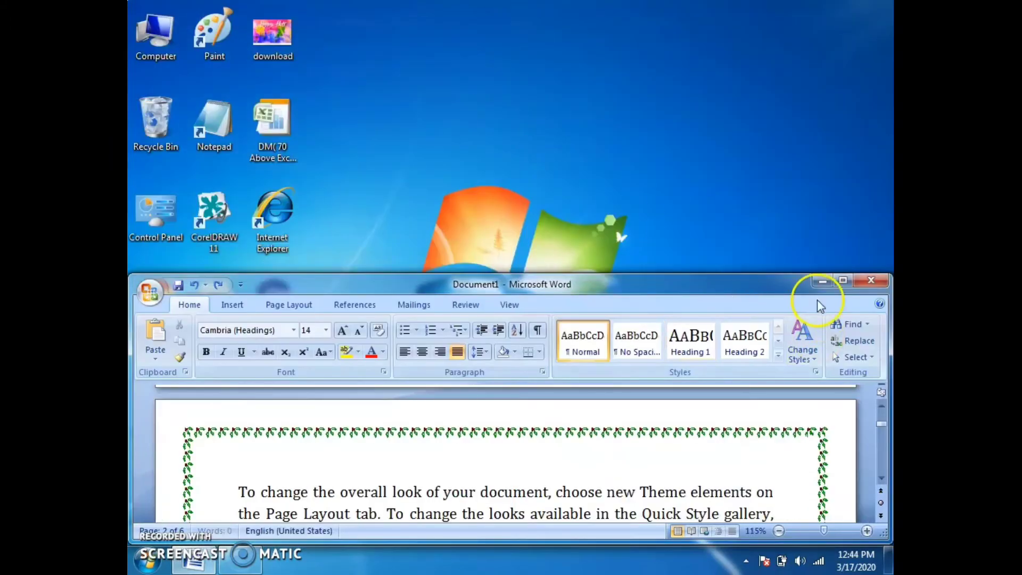
{"action": "left_click", "coordinate": [844, 280]}
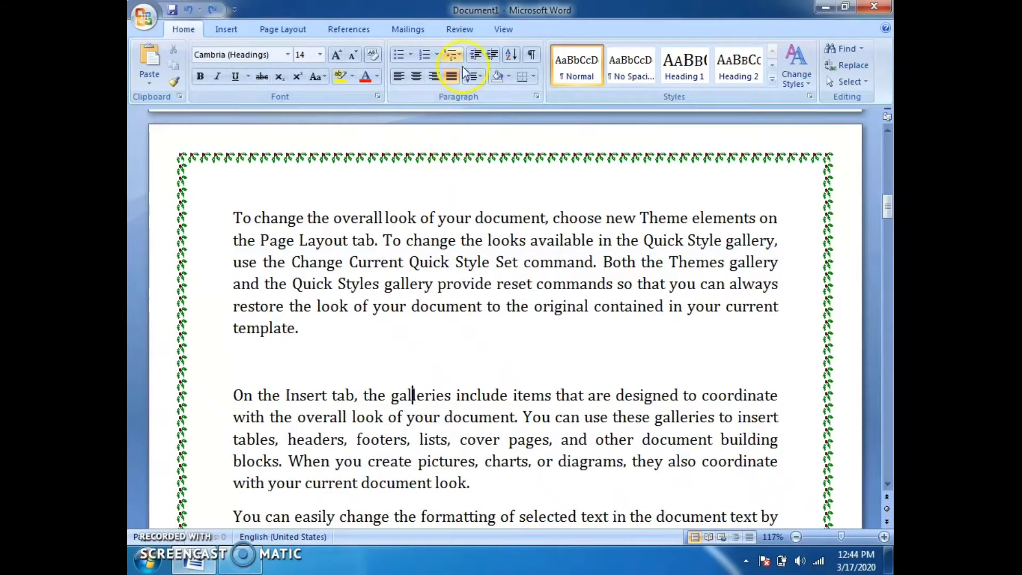
Step: Split Document1 into two panes below the first paragraph and scroll the lower pane down
{"action": "left_click", "coordinate": [503, 30]}
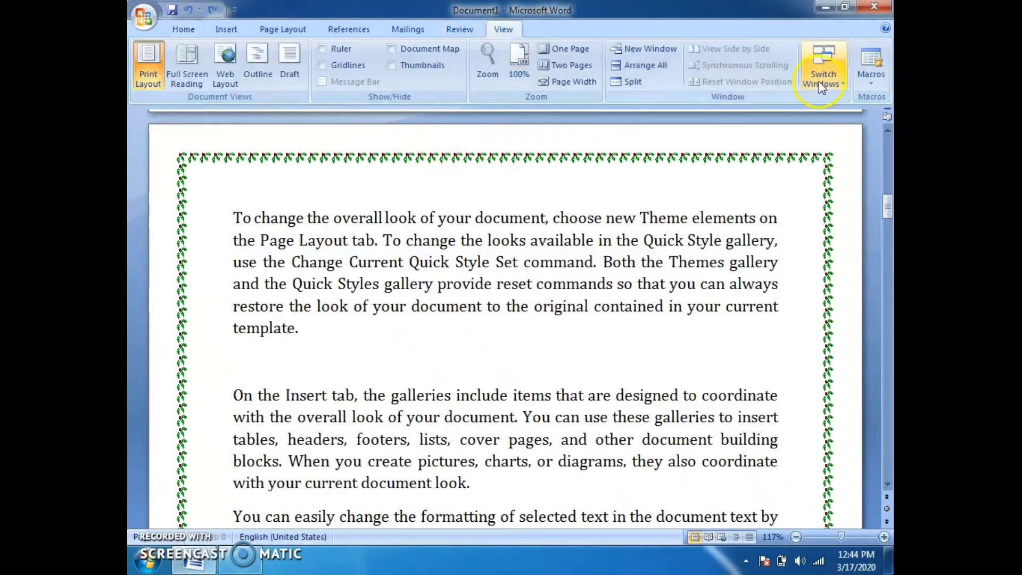
{"action": "left_click", "coordinate": [627, 82]}
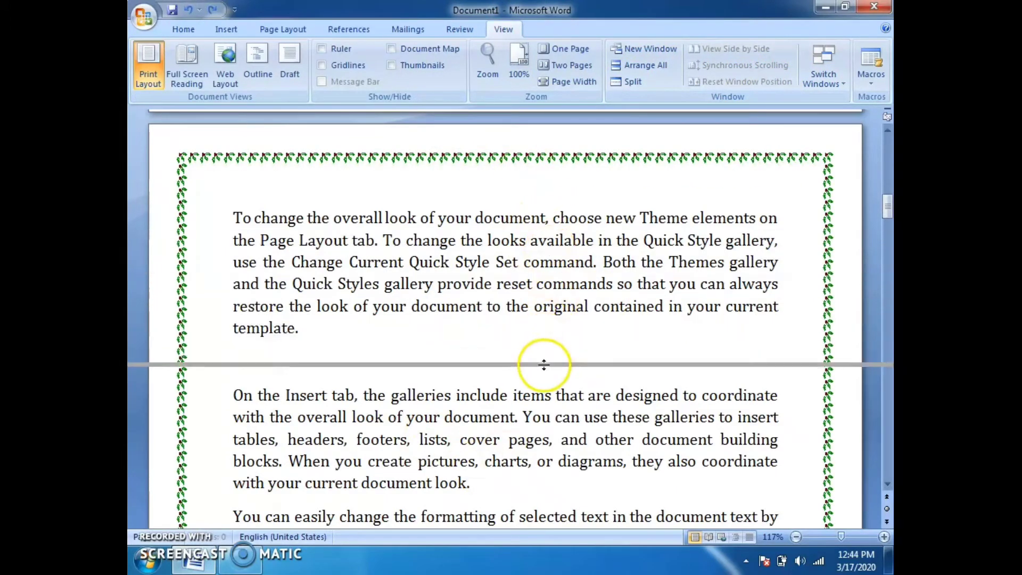
{"action": "left_click", "coordinate": [544, 364]}
{"action": "scroll", "coordinate": [506, 342], "scroll_direction": "down", "scroll_amount": 1}
{"action": "scroll", "coordinate": [513, 319], "scroll_direction": "down", "scroll_amount": 2}
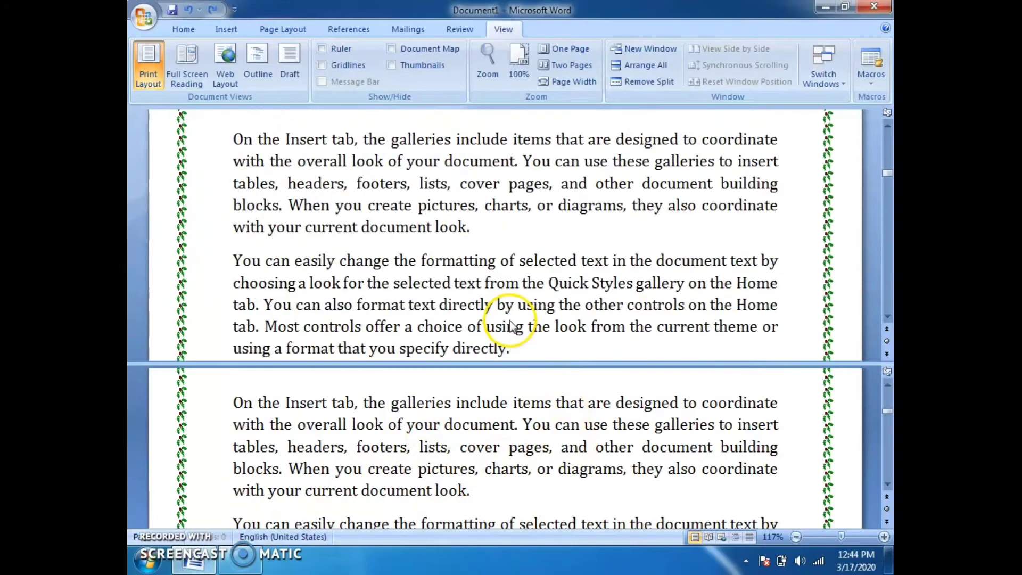
{"action": "scroll", "coordinate": [500, 346], "scroll_direction": "down", "scroll_amount": 1}
{"action": "scroll", "coordinate": [487, 413], "scroll_direction": "down", "scroll_amount": 2}
{"action": "scroll", "coordinate": [468, 410], "scroll_direction": "down", "scroll_amount": 1}
{"action": "scroll", "coordinate": [468, 406], "scroll_direction": "down", "scroll_amount": 2}
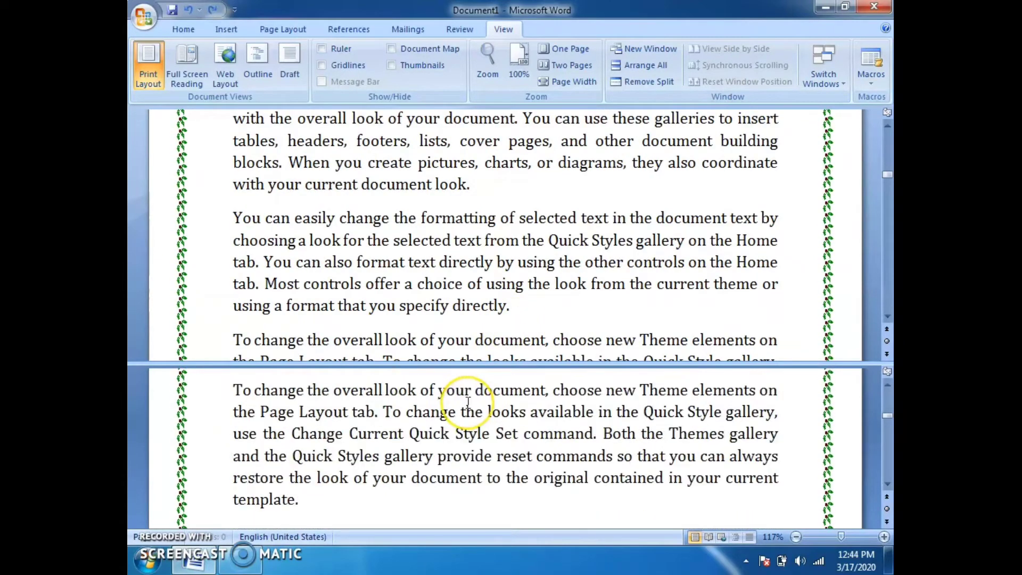
{"action": "scroll", "coordinate": [467, 401], "scroll_direction": "down", "scroll_amount": 3}
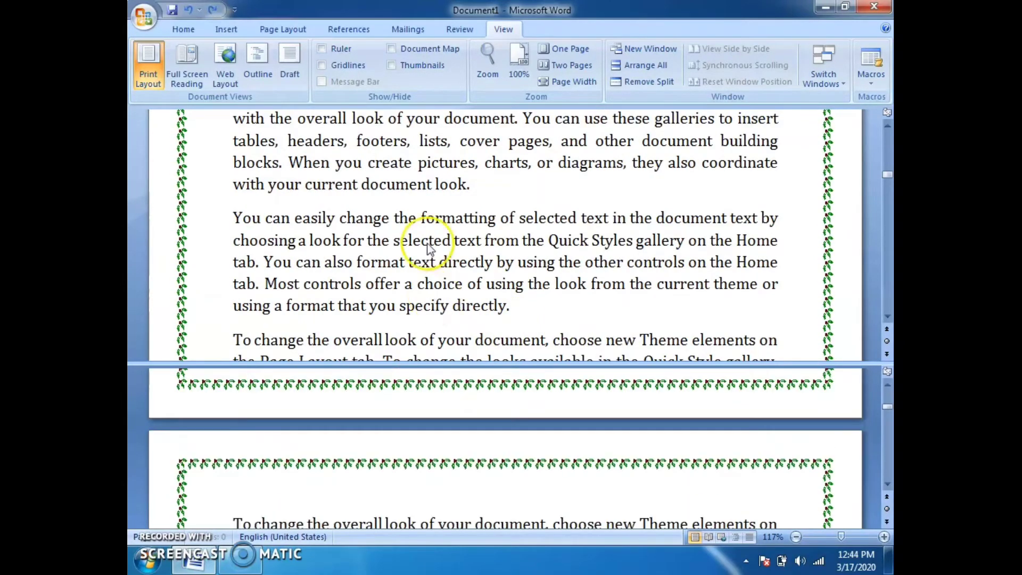
{"action": "scroll", "coordinate": [436, 244], "scroll_direction": "down", "scroll_amount": 1}
{"action": "scroll", "coordinate": [436, 242], "scroll_direction": "down", "scroll_amount": 2}
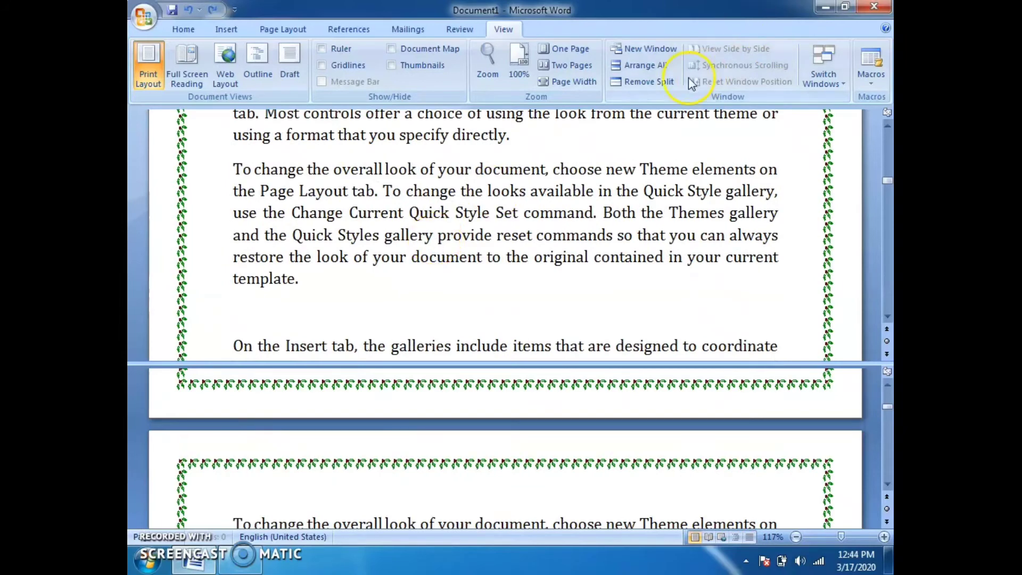
Step: Remove the split to return to a single pane, then show the Macros drop-down options
{"action": "left_click", "coordinate": [648, 82]}
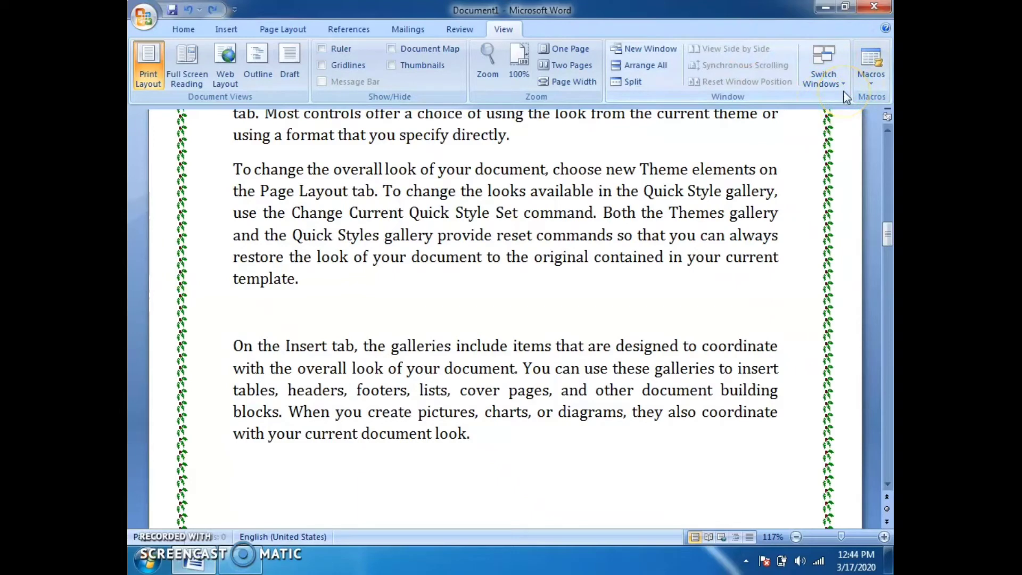
{"action": "left_click", "coordinate": [871, 85]}
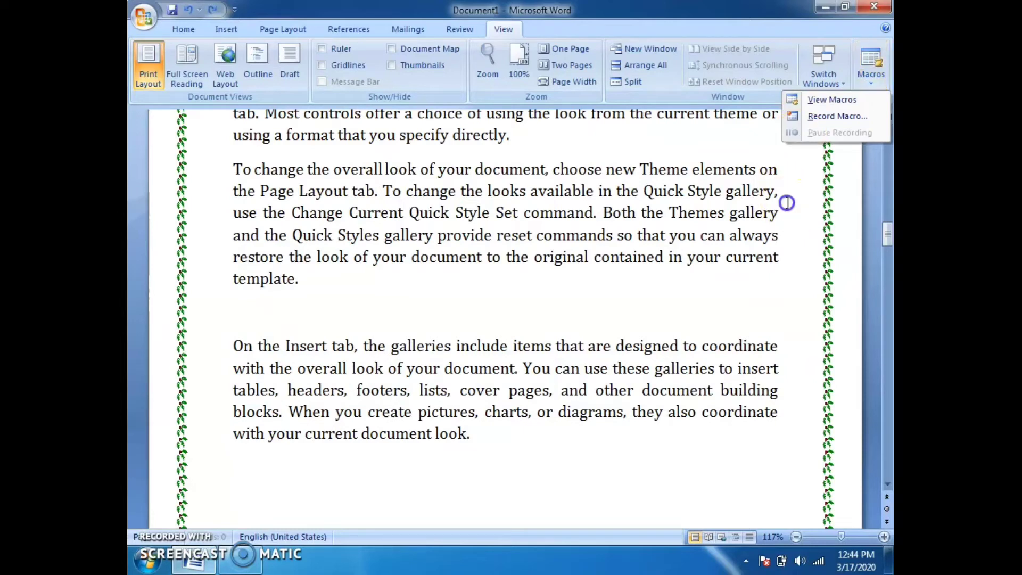
{"action": "left_click", "coordinate": [870, 87]}
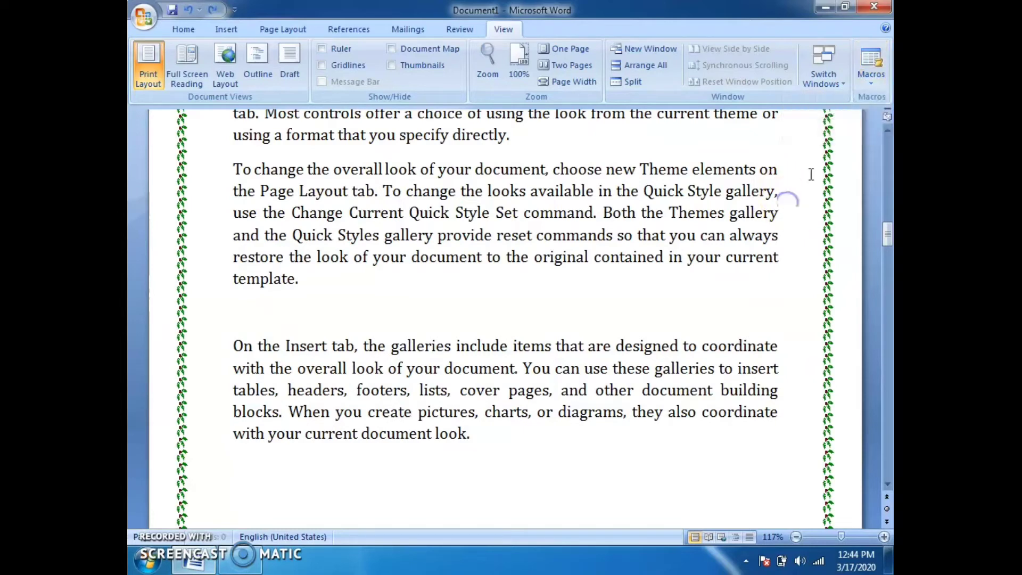
{"action": "left_click", "coordinate": [871, 91]}
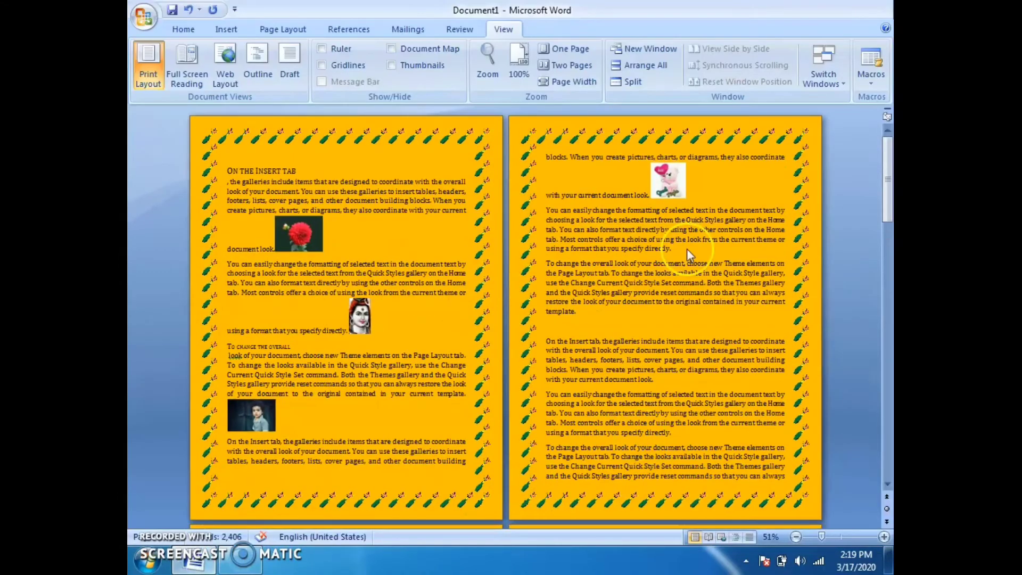
Step: Scroll to the teddy-bear picture page and show the Macros drop-down options
{"action": "scroll", "coordinate": [648, 218], "scroll_direction": "down", "scroll_amount": 3}
{"action": "scroll", "coordinate": [649, 218], "scroll_direction": "up", "scroll_amount": 2}
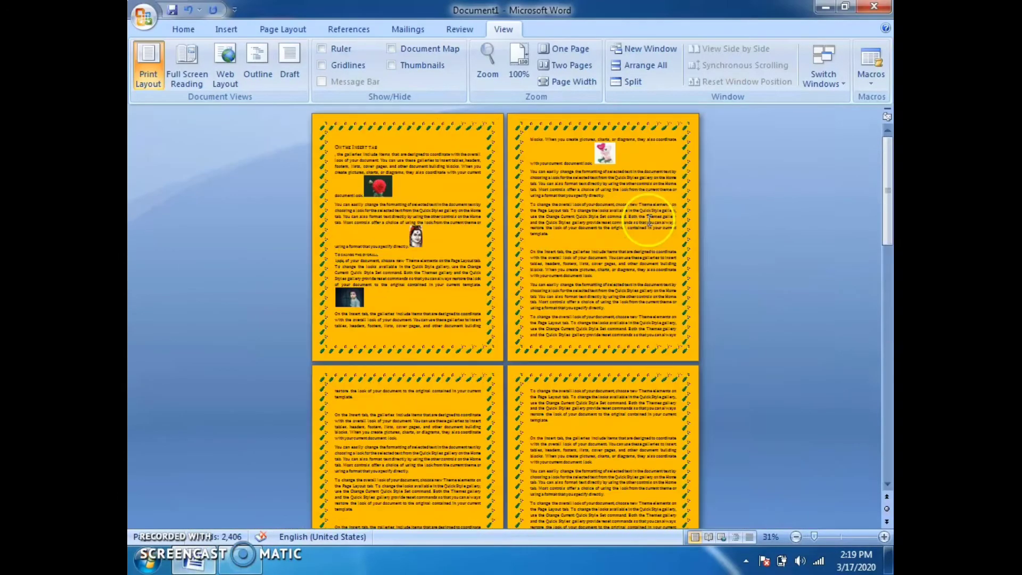
{"action": "scroll", "coordinate": [648, 219], "scroll_direction": "up", "scroll_amount": 1}
{"action": "scroll", "coordinate": [649, 220], "scroll_direction": "up", "scroll_amount": 4}
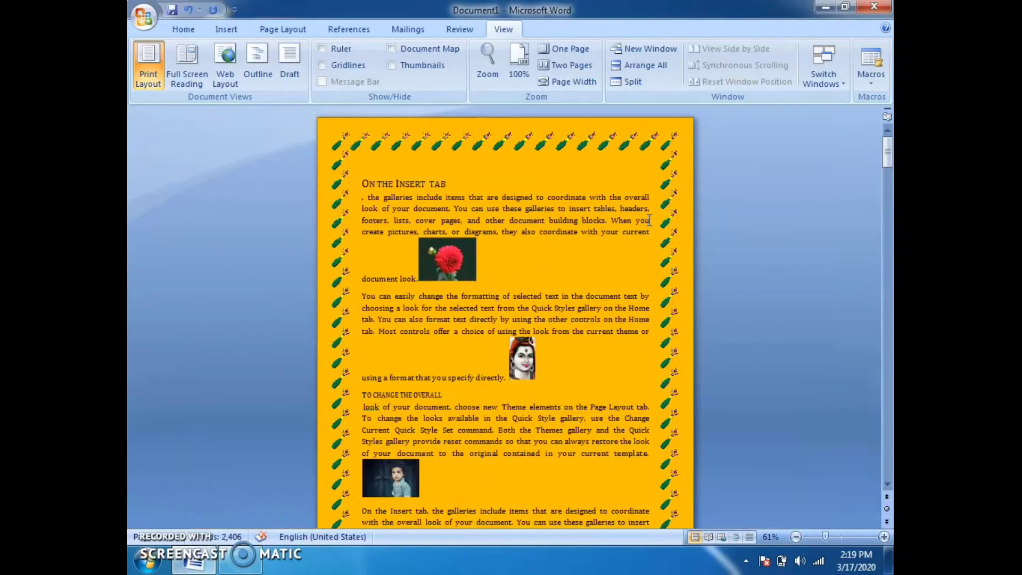
{"action": "scroll", "coordinate": [649, 220], "scroll_direction": "down", "scroll_amount": 5}
{"action": "scroll", "coordinate": [647, 234], "scroll_direction": "down", "scroll_amount": 1}
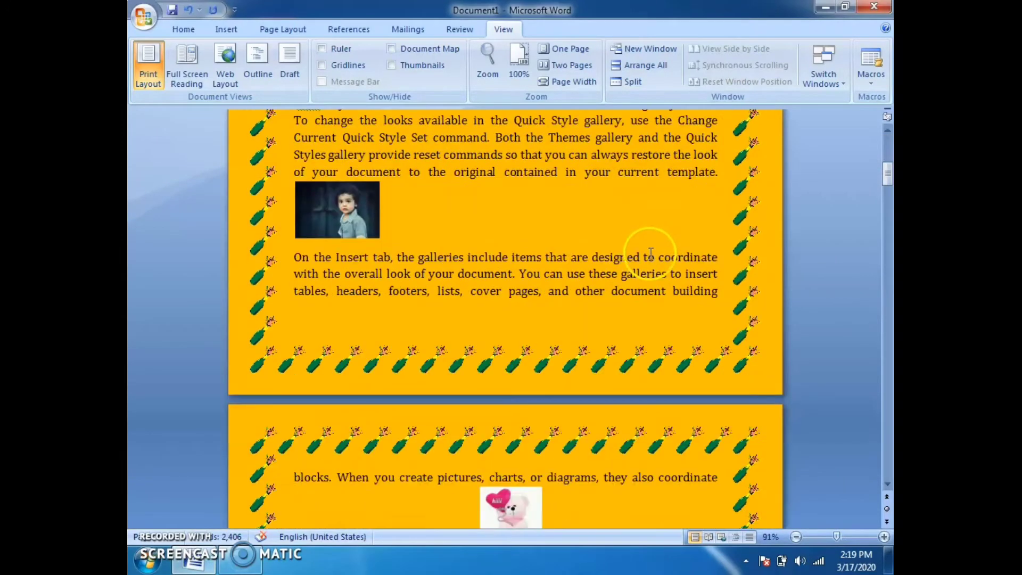
{"action": "scroll", "coordinate": [647, 247], "scroll_direction": "down", "scroll_amount": 2}
{"action": "scroll", "coordinate": [646, 261], "scroll_direction": "down", "scroll_amount": 2}
{"action": "scroll", "coordinate": [650, 267], "scroll_direction": "down", "scroll_amount": 1}
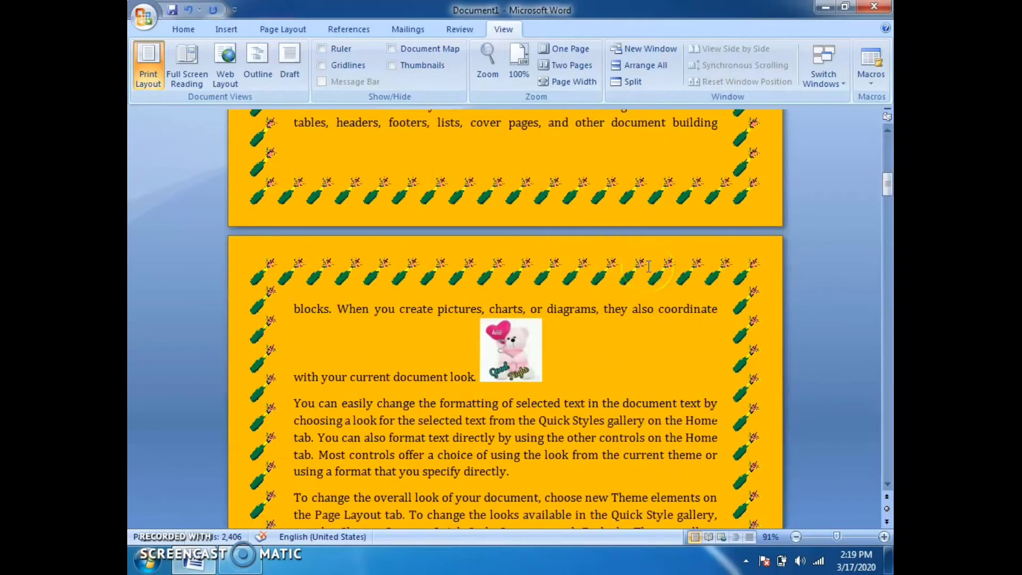
{"action": "left_click", "coordinate": [873, 83]}
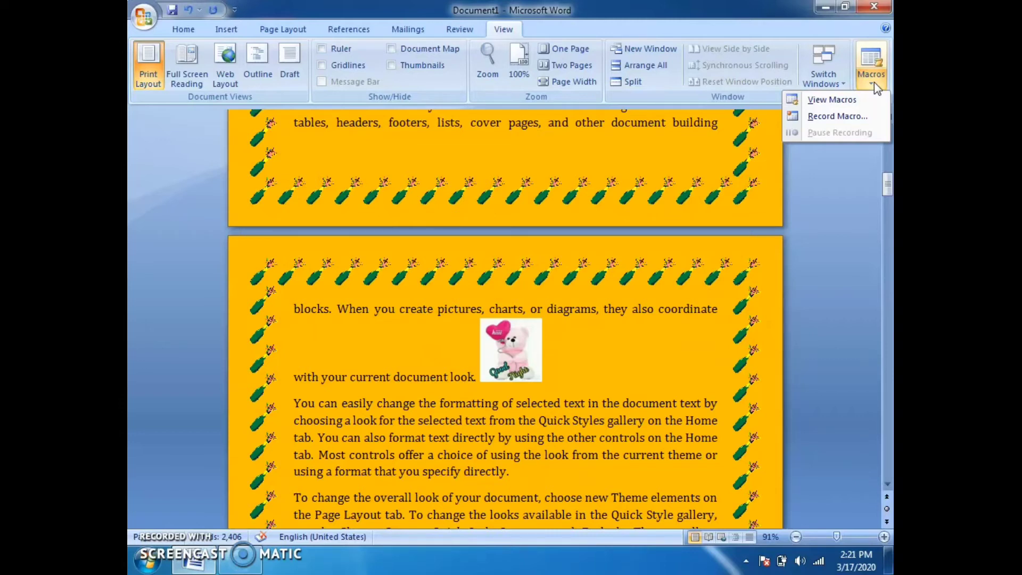
Step: Insert a page break after the paragraph ending 'template.'
{"action": "left_click", "coordinate": [840, 117]}
{"action": "left_click_drag", "start_coordinate": [887, 184], "coordinate": [888, 468]}
{"action": "left_click", "coordinate": [341, 350]}
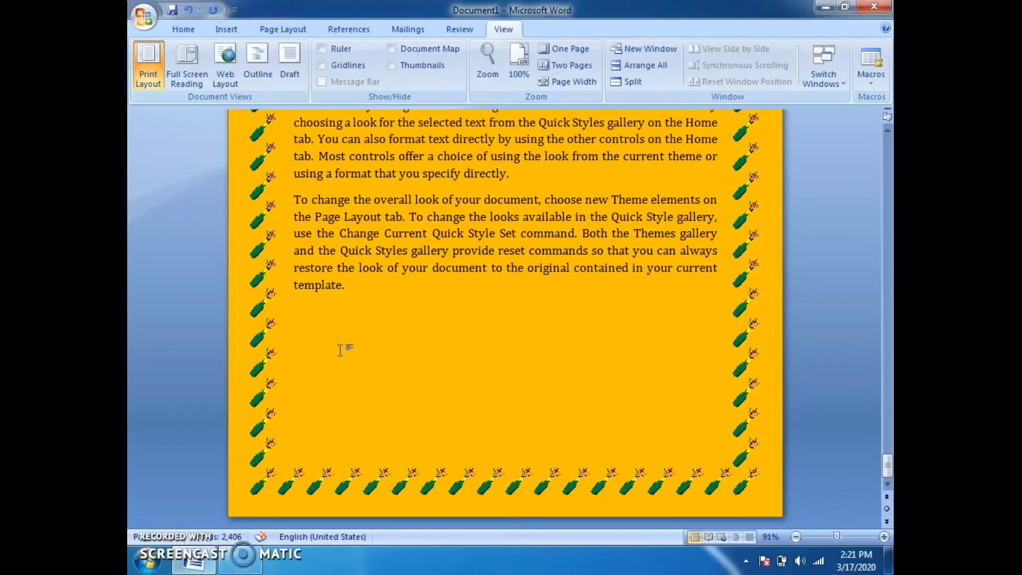
{"action": "key", "text": "ctrl+Return"}
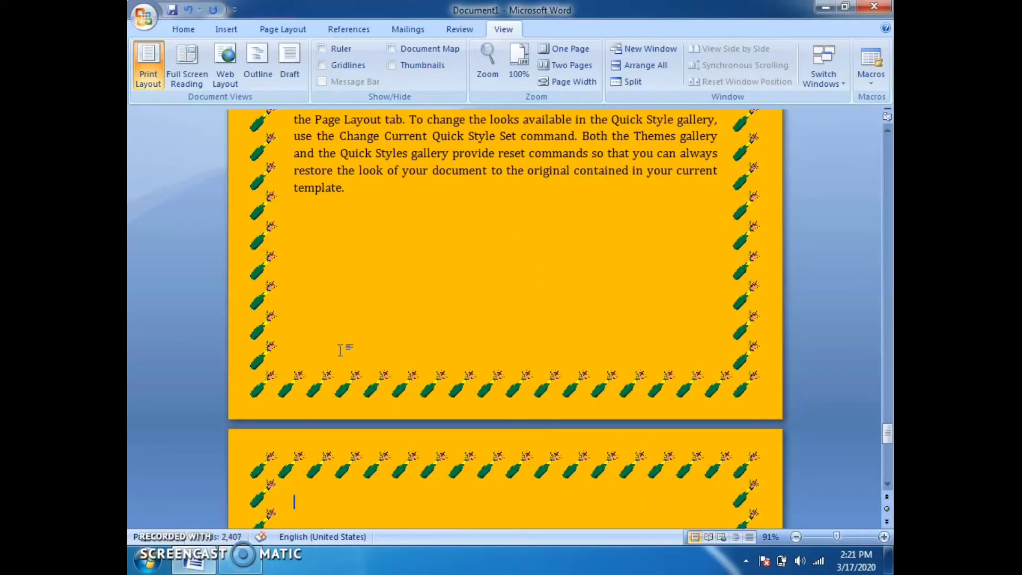
Step: Bring the new blank bordered page into view and show the Macros drop-down options
{"action": "scroll", "coordinate": [351, 362], "scroll_direction": "down", "scroll_amount": 5}
{"action": "left_click", "coordinate": [379, 372]}
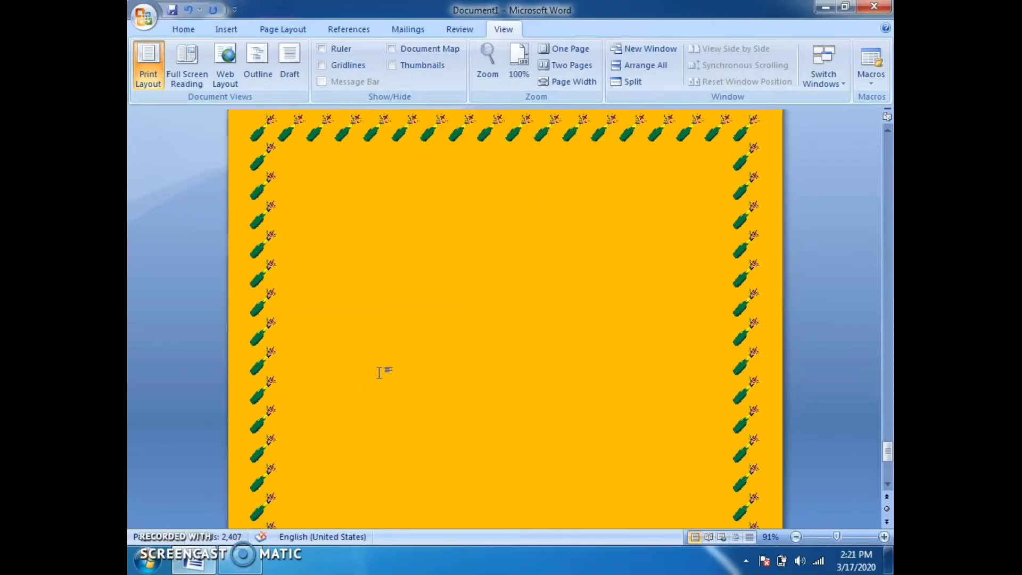
{"action": "left_click", "coordinate": [328, 290]}
{"action": "left_click", "coordinate": [857, 33]}
{"action": "left_click", "coordinate": [872, 77]}
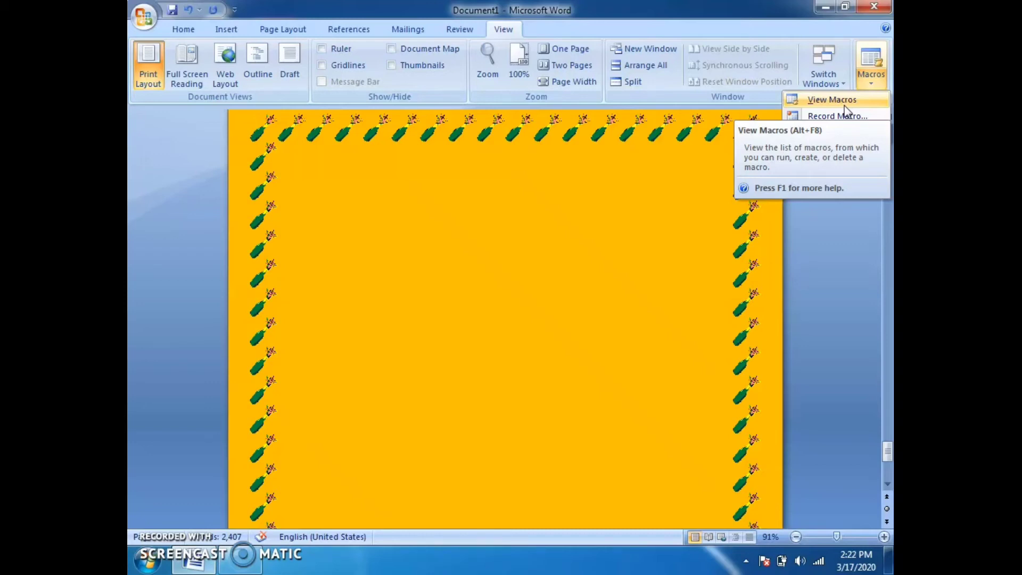
{"action": "left_click", "coordinate": [848, 126]}
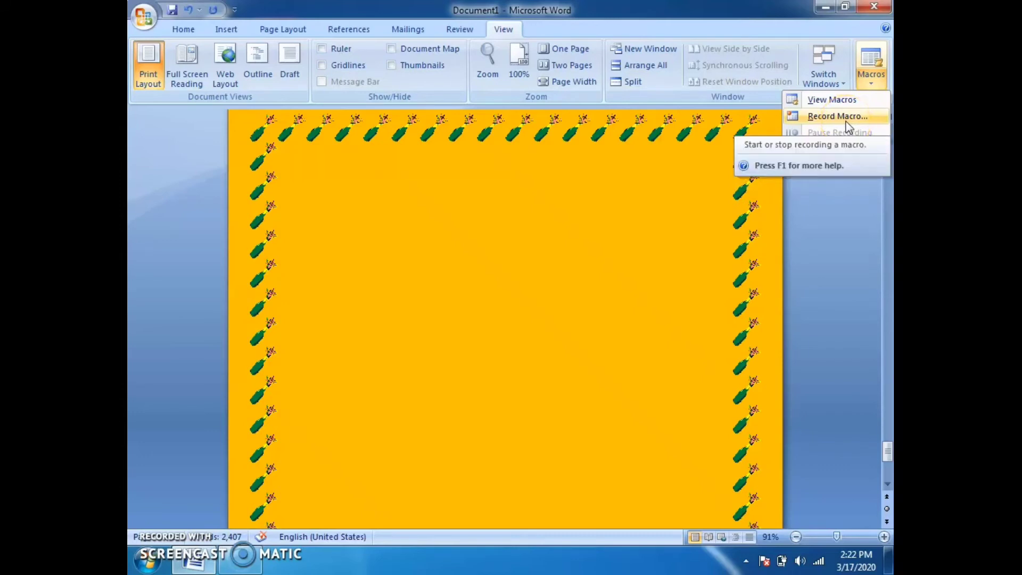
{"action": "left_click", "coordinate": [847, 124]}
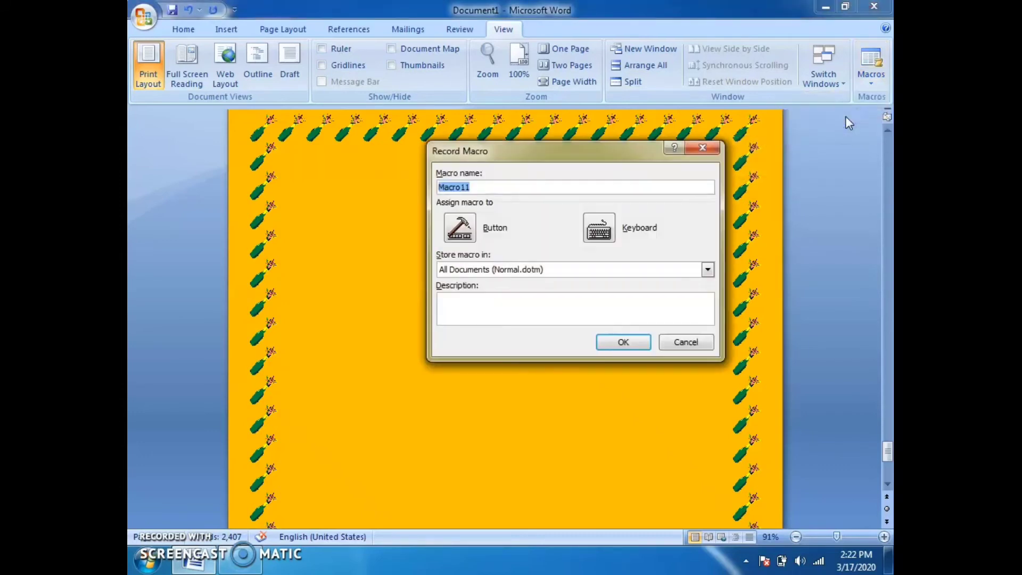
{"action": "left_click_drag", "start_coordinate": [618, 155], "coordinate": [680, 91]}
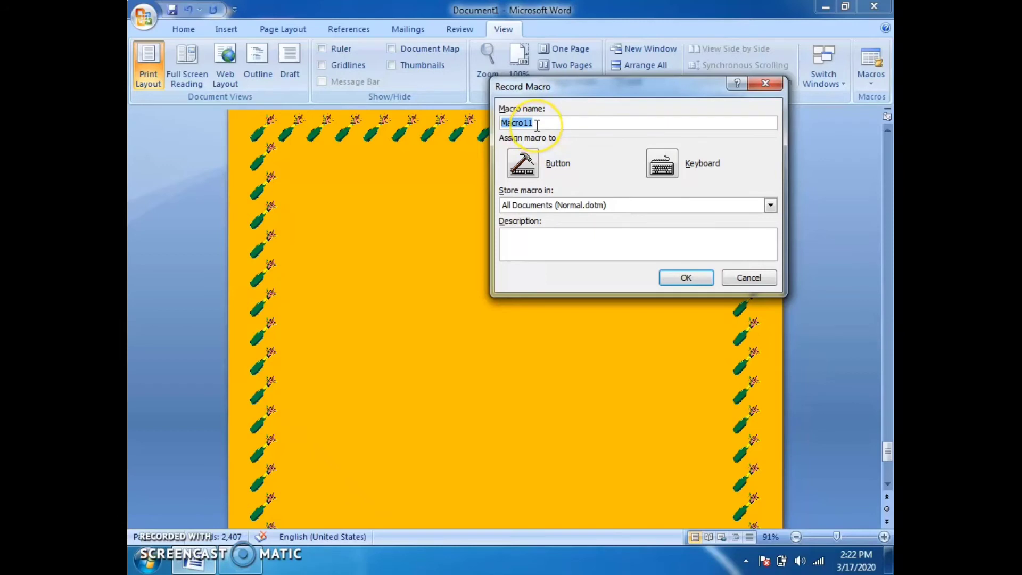
{"action": "left_click_drag", "start_coordinate": [537, 124], "coordinate": [494, 124]}
{"action": "type", "text": "c"}
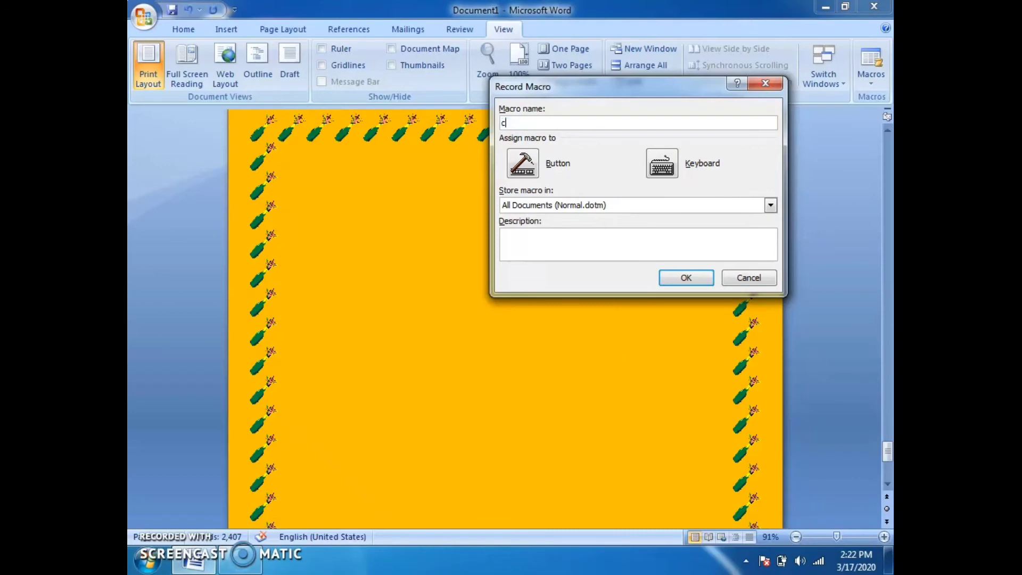
{"action": "type", "text": "omp"}
{"action": "type", "text": "any"}
{"action": "key", "text": "BackSpace"}
{"action": "type", "text": "y na"}
{"action": "type", "text": "me"}
{"action": "left_click", "coordinate": [695, 282]}
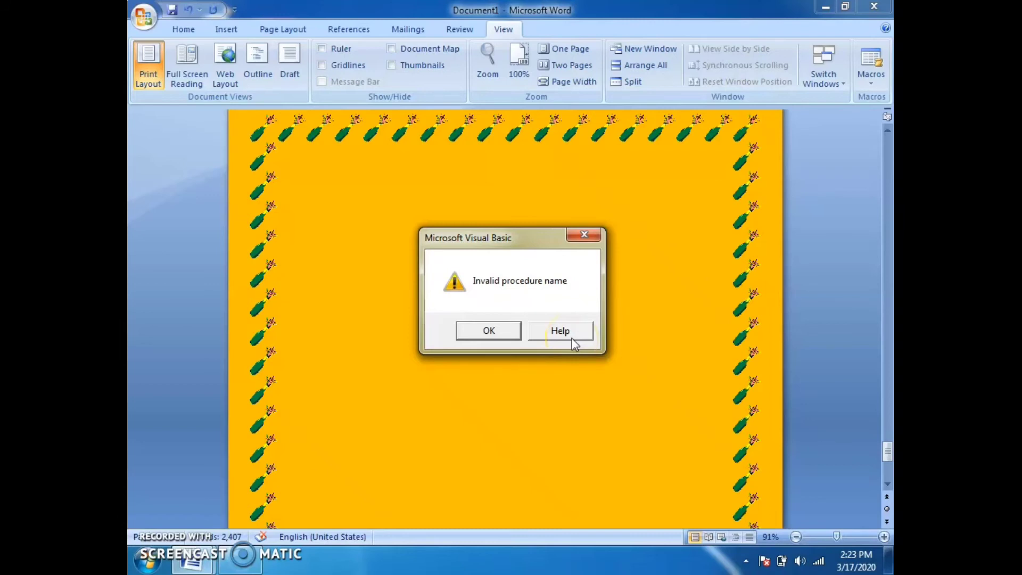
{"action": "left_click", "coordinate": [497, 332]}
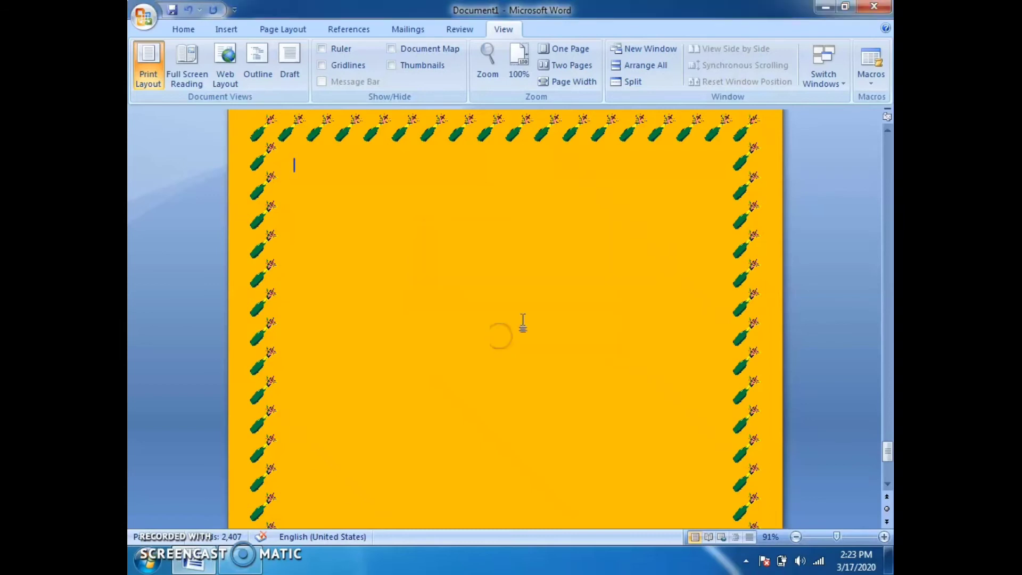
Step: Start recording a new macro named company
{"action": "left_click", "coordinate": [864, 89]}
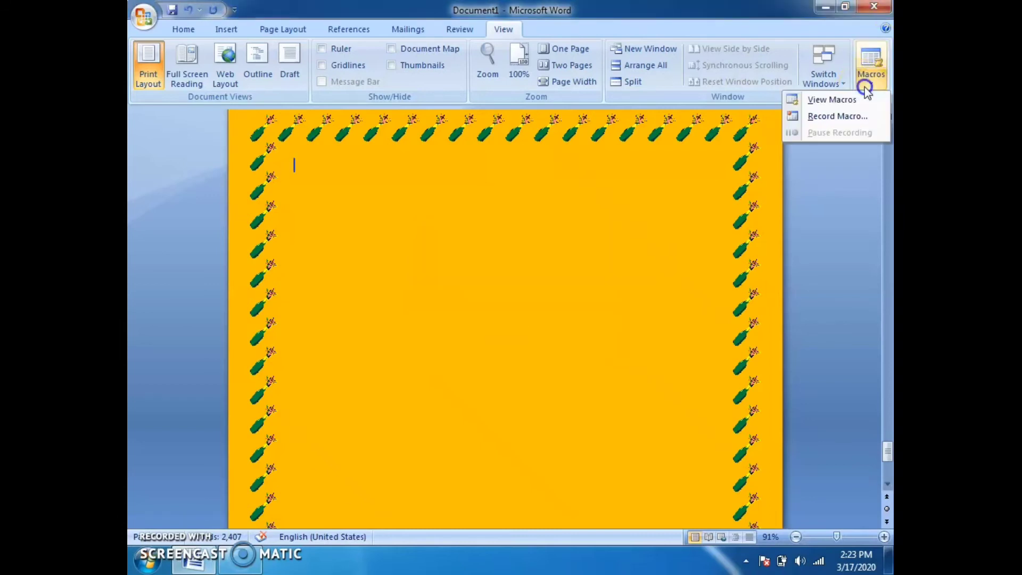
{"action": "left_click", "coordinate": [838, 116]}
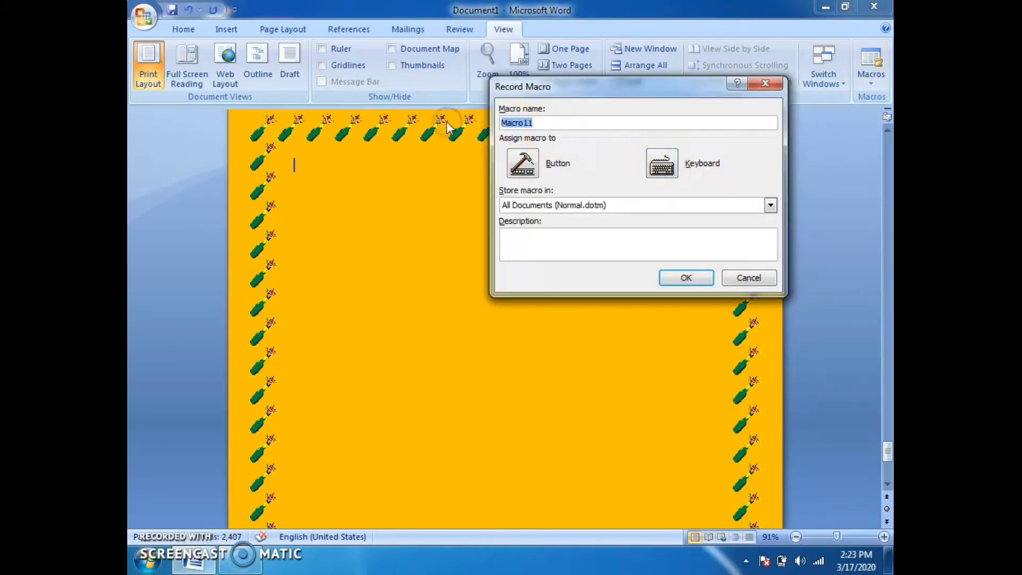
{"action": "type", "text": "company"}
{"action": "key", "text": "Return"}
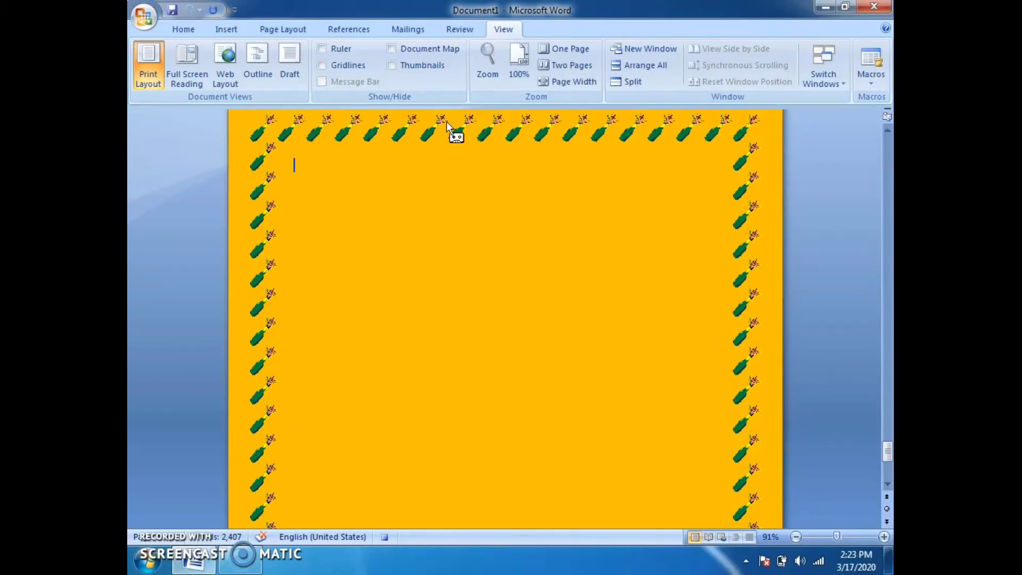
Step: Type the heading DM COMPUTER COACHING CLASSES at the top of the blank page
{"action": "left_click", "coordinate": [491, 212]}
{"action": "left_click", "coordinate": [503, 216]}
{"action": "type", "text": "DM C"}
{"action": "type", "text": "OMPUTER C"}
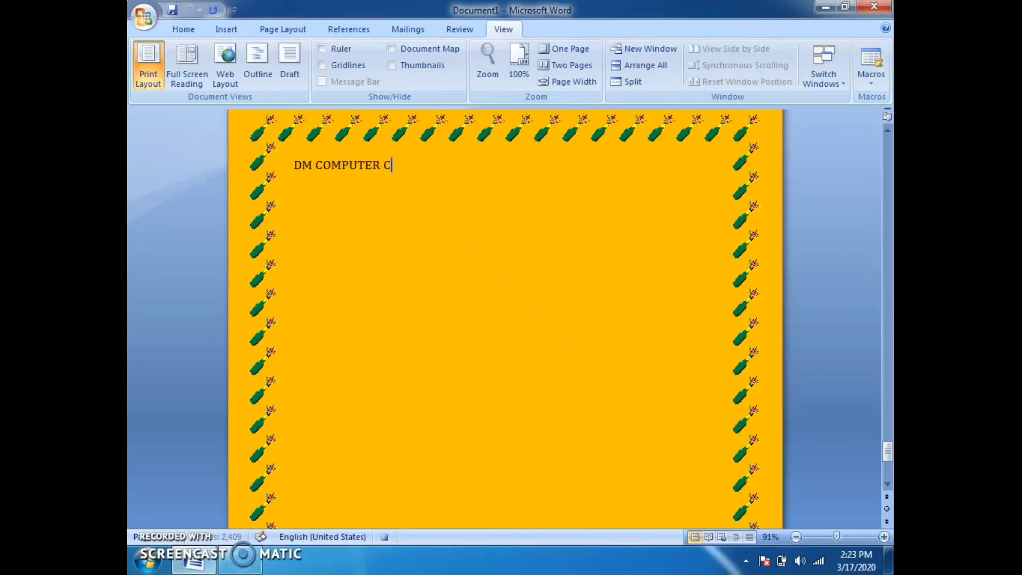
{"action": "type", "text": "OACHING "}
{"action": "type", "text": "CLASSES"}
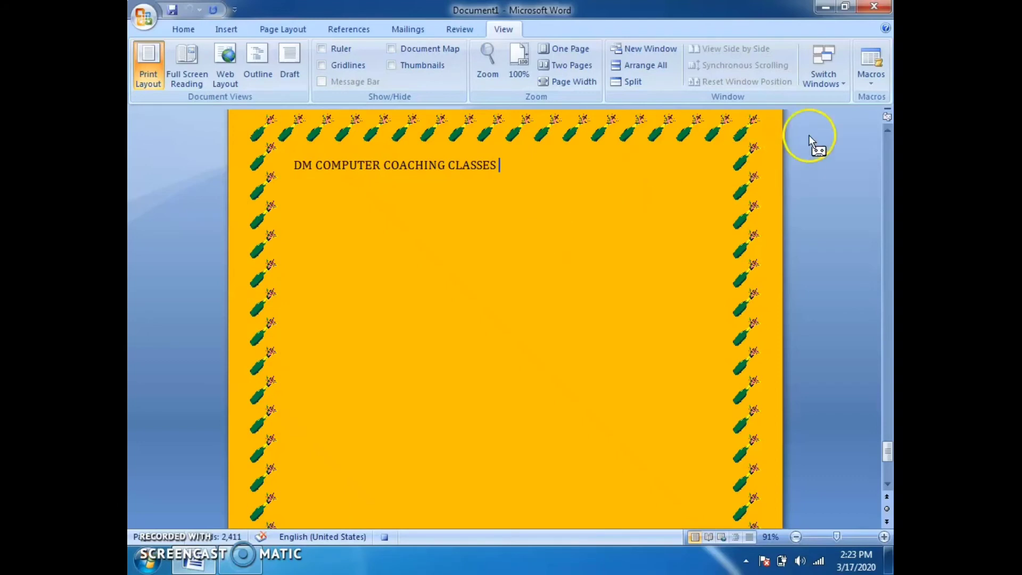
{"action": "left_click", "coordinate": [877, 80]}
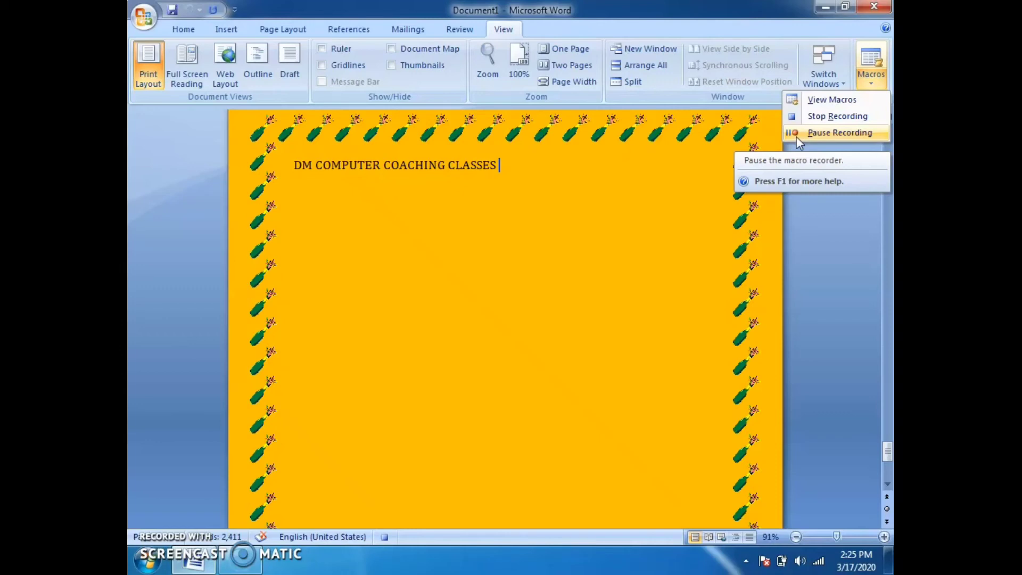
Step: Pause the company macro recording, resume it, then pause it again
{"action": "left_click", "coordinate": [792, 134]}
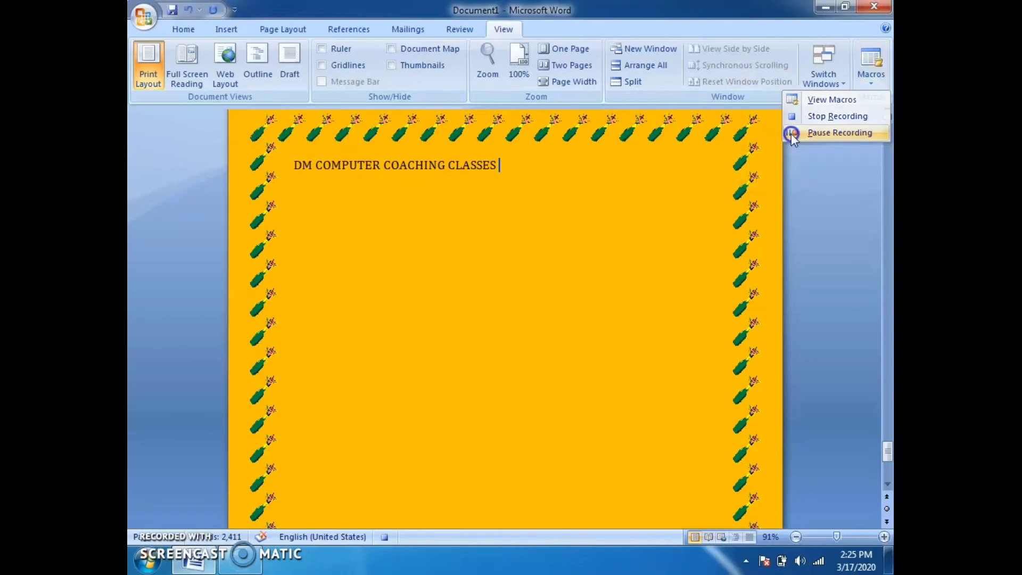
{"action": "left_click", "coordinate": [872, 84]}
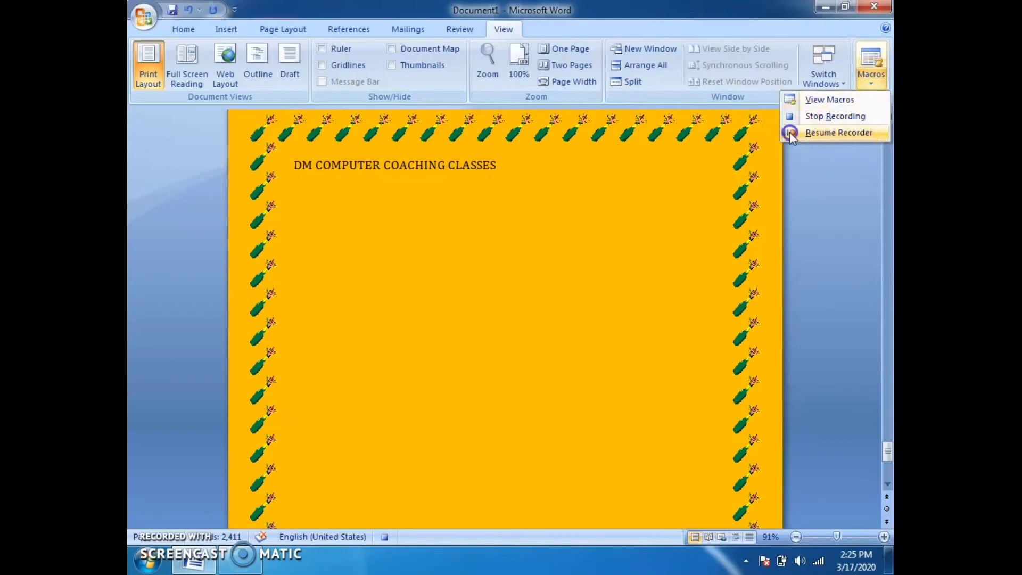
{"action": "left_click", "coordinate": [790, 133]}
{"action": "left_click", "coordinate": [871, 84]}
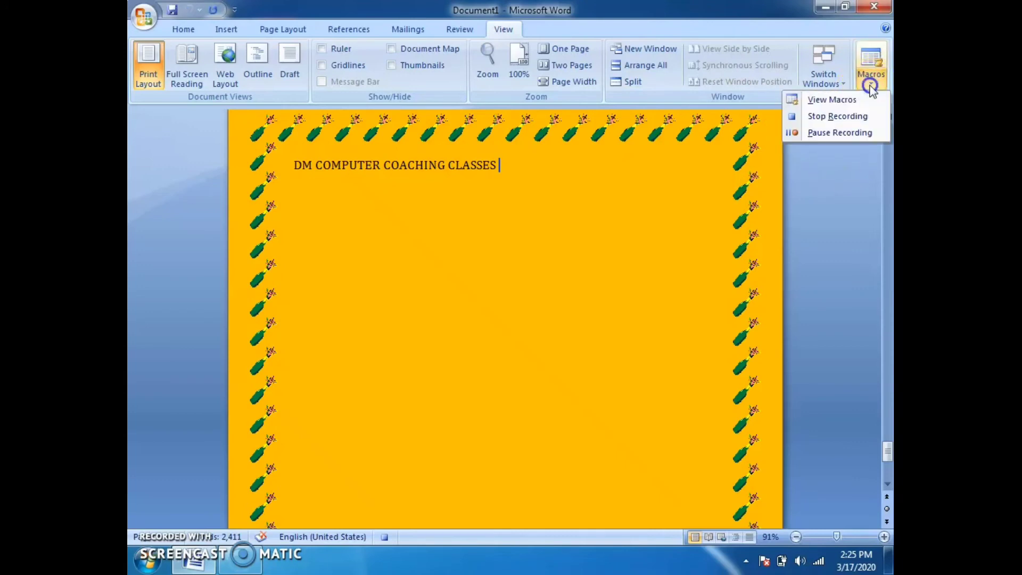
{"action": "left_click", "coordinate": [789, 133]}
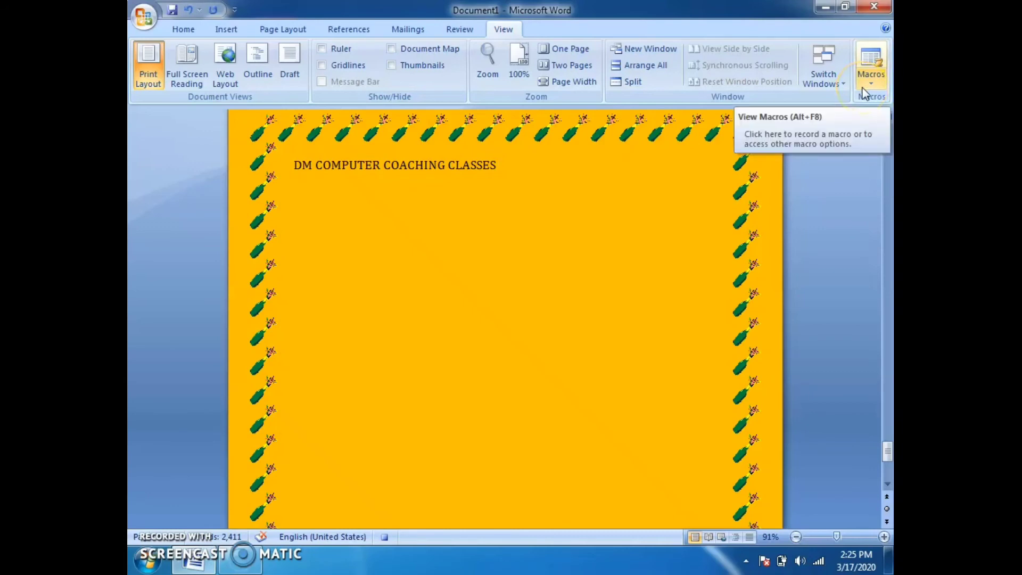
{"action": "left_click", "coordinate": [877, 89]}
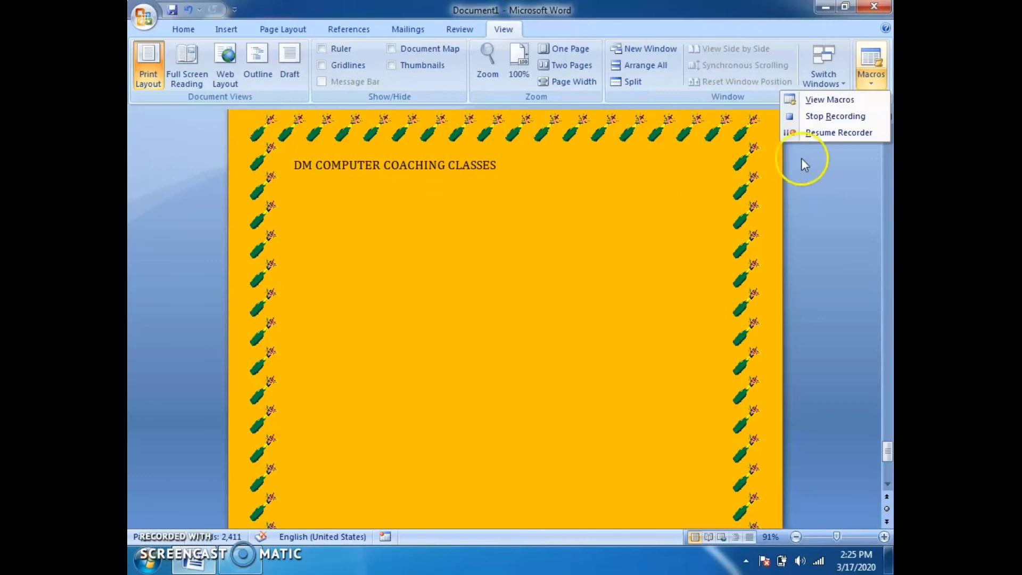
Step: Resume recording, add the line AGAR MALWA under the heading, and stop the company macro
{"action": "left_click", "coordinate": [807, 133]}
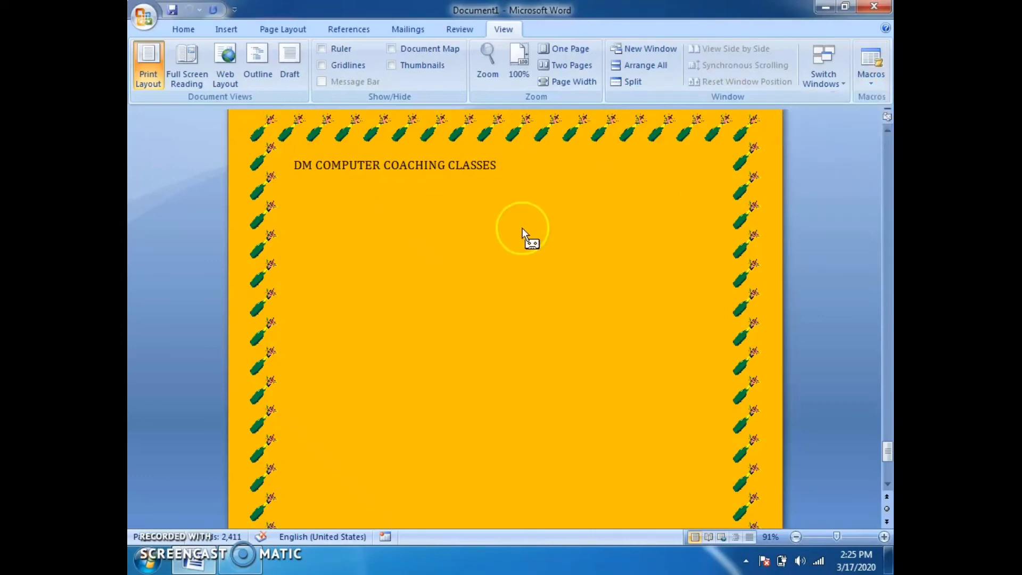
{"action": "key", "text": "Return"}
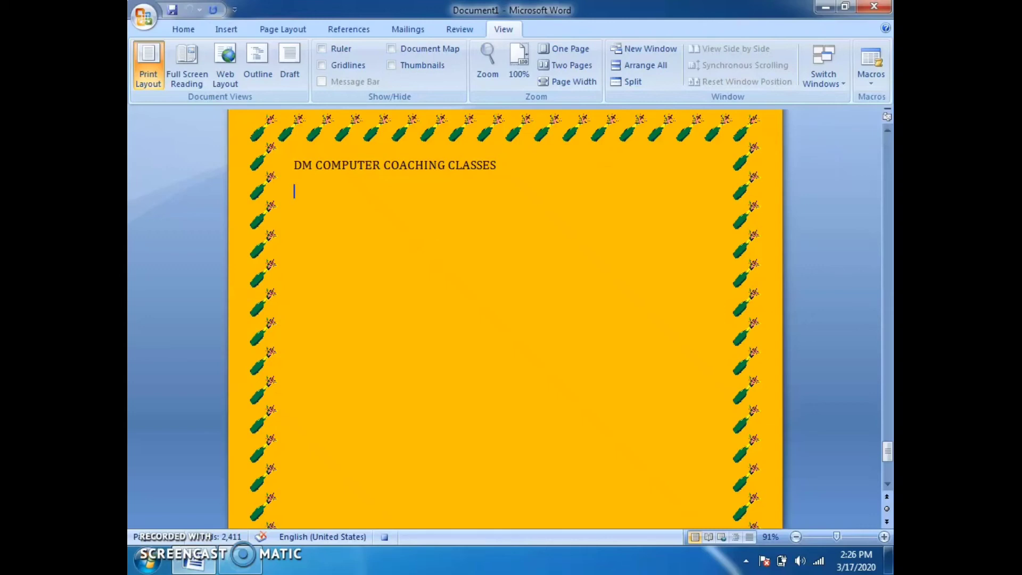
{"action": "type", "text": "AGAR MALWA"}
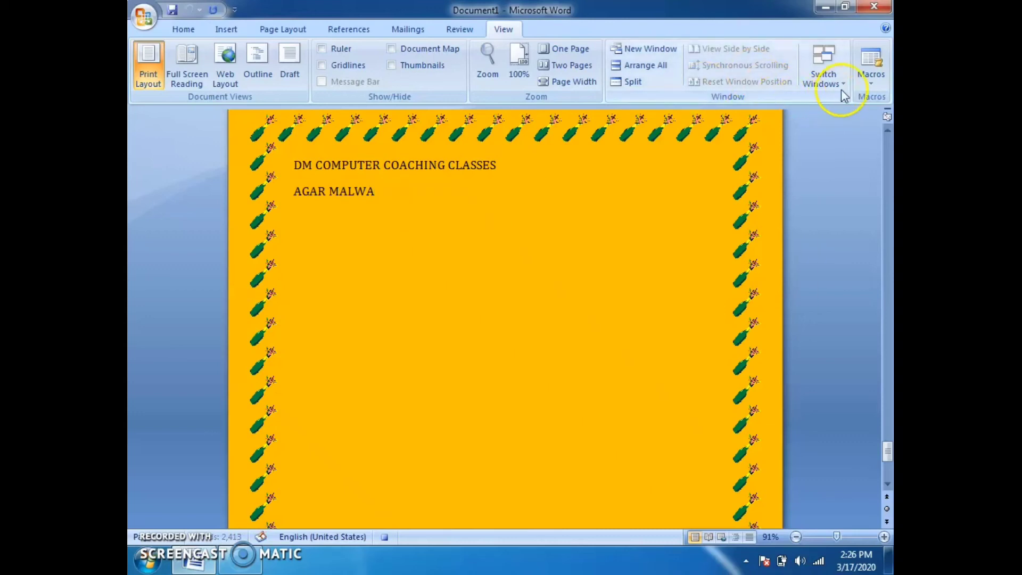
{"action": "left_click", "coordinate": [873, 86]}
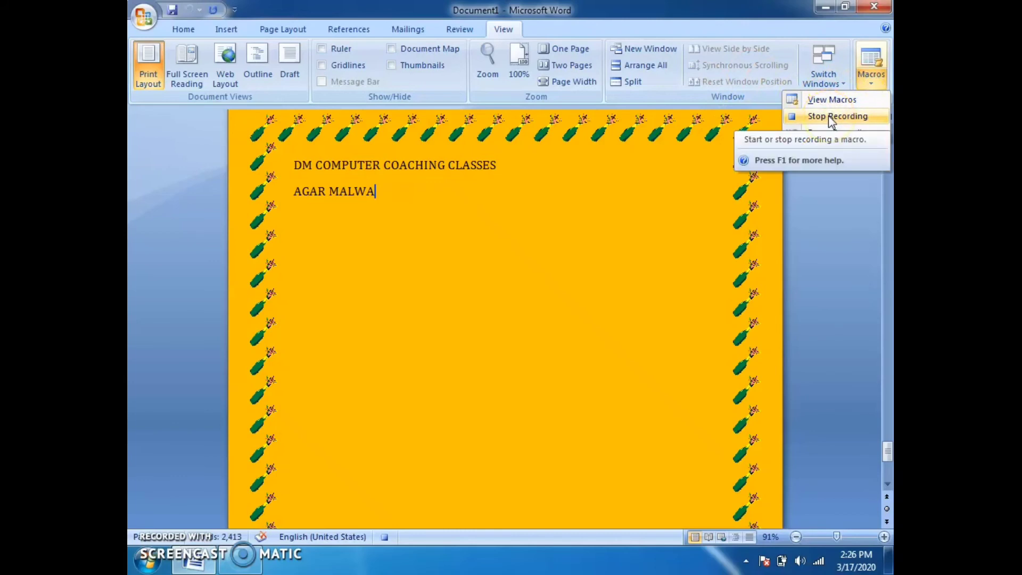
{"action": "left_click", "coordinate": [828, 116]}
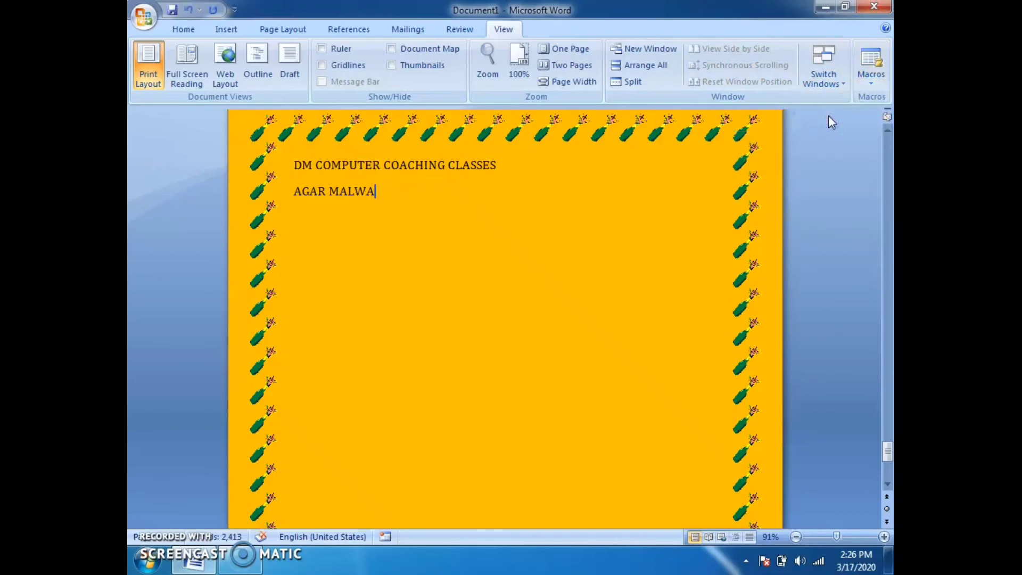
Step: Add blank lines below the AGAR MALWA line of the heading block
{"action": "left_click", "coordinate": [871, 79]}
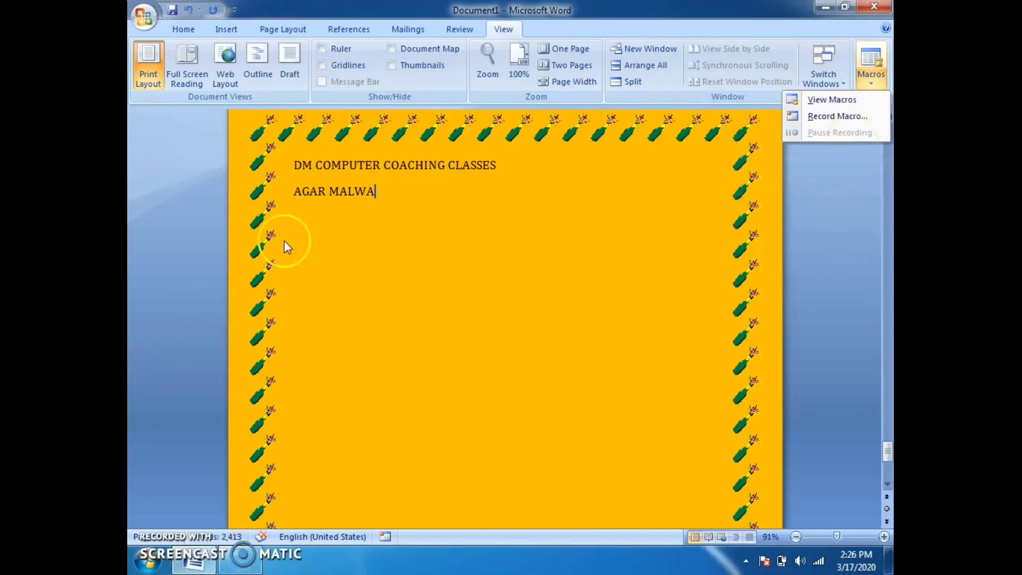
{"action": "left_click", "coordinate": [373, 194]}
{"action": "left_click", "coordinate": [314, 163]}
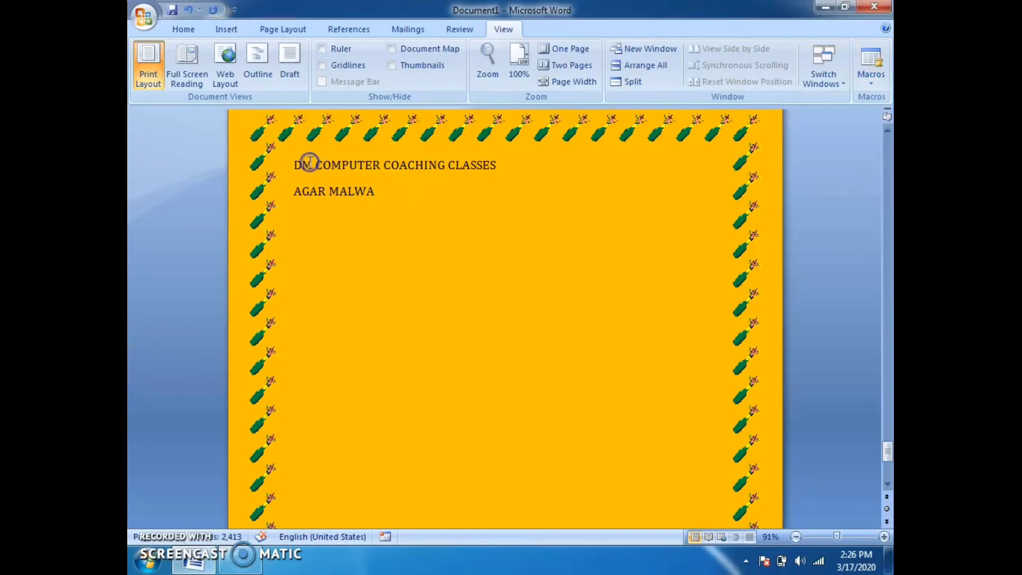
{"action": "left_click_drag", "start_coordinate": [310, 163], "coordinate": [375, 194]}
{"action": "left_click", "coordinate": [415, 217]}
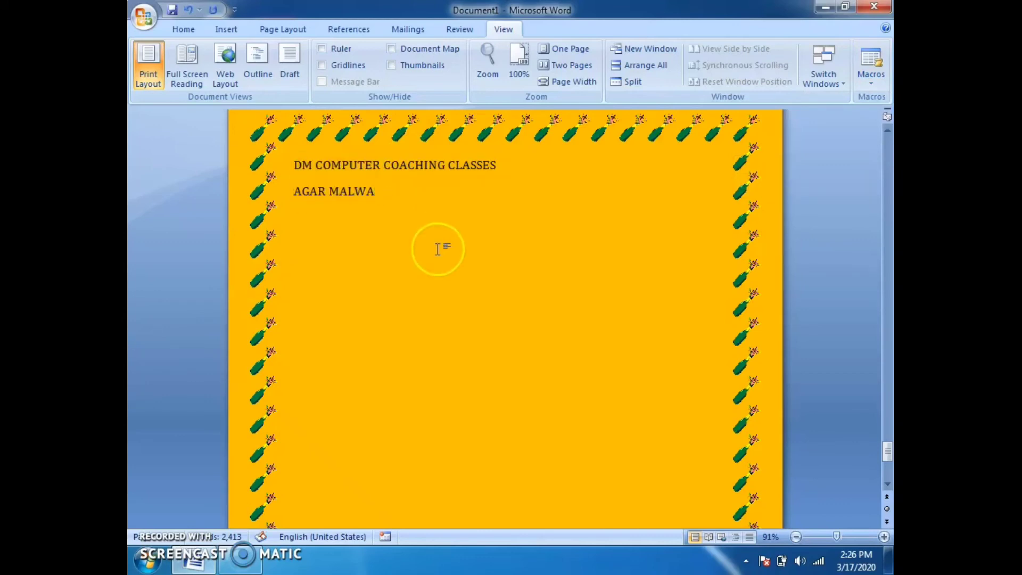
{"action": "key", "text": "Return"}
{"action": "key", "text": "Return"}
{"action": "key", "text": "Return"}
{"action": "scroll", "coordinate": [505, 319], "scroll_direction": "up", "scroll_amount": 1}
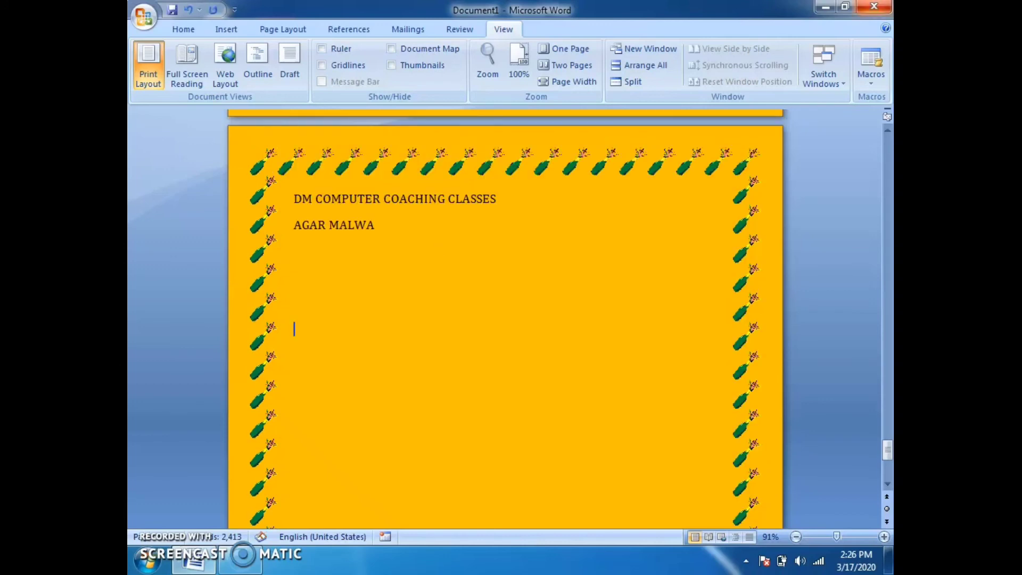
Step: Run the company macro to repeat the heading block, then add blank lines below it
{"action": "left_click", "coordinate": [857, 81]}
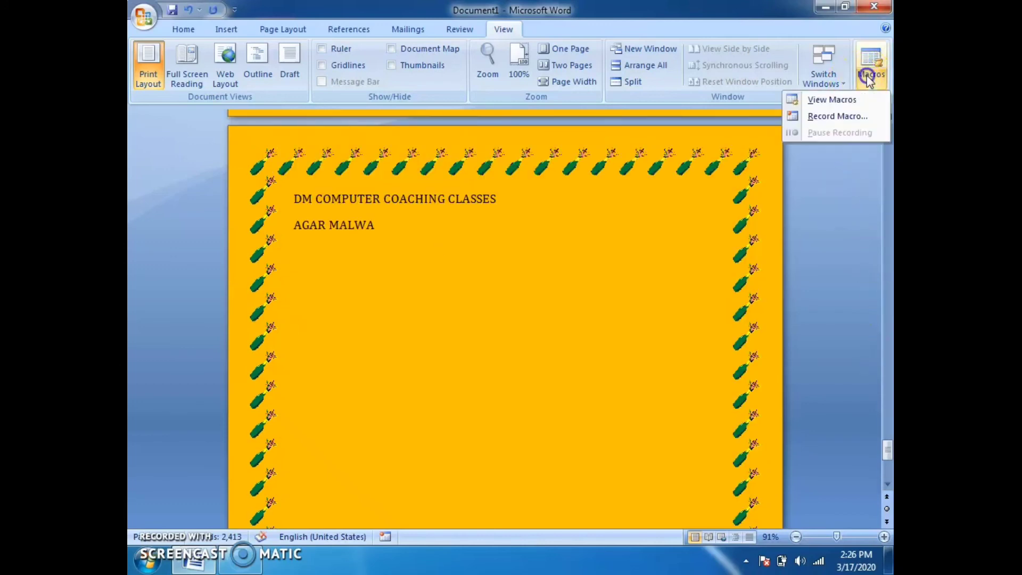
{"action": "left_click", "coordinate": [826, 101]}
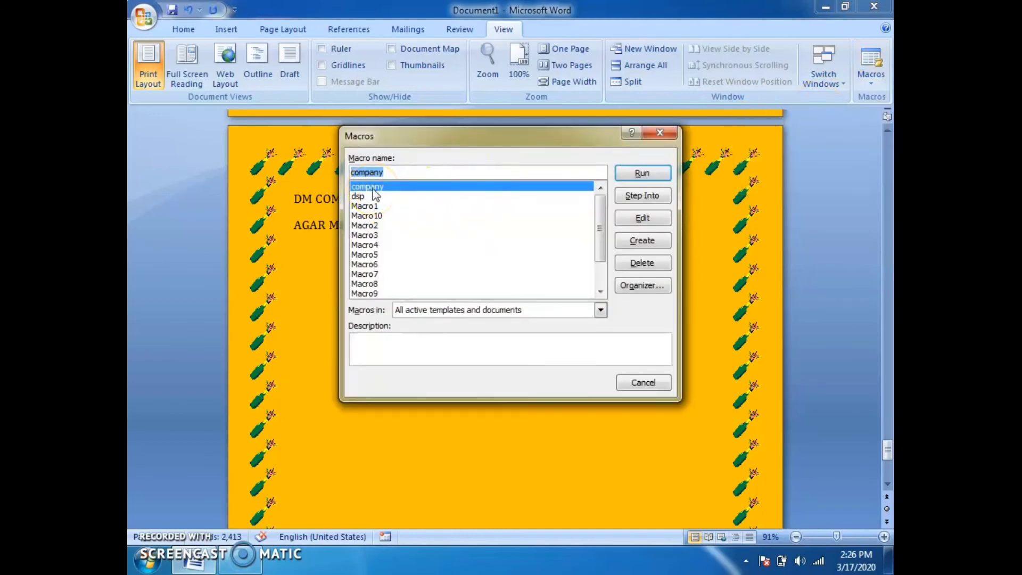
{"action": "left_click", "coordinate": [646, 176]}
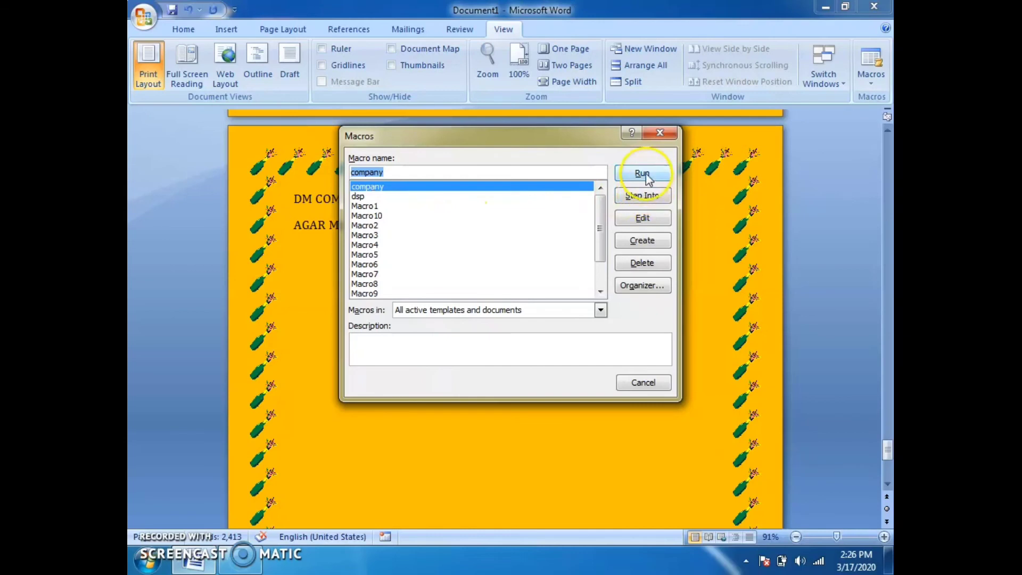
{"action": "left_click", "coordinate": [646, 175]}
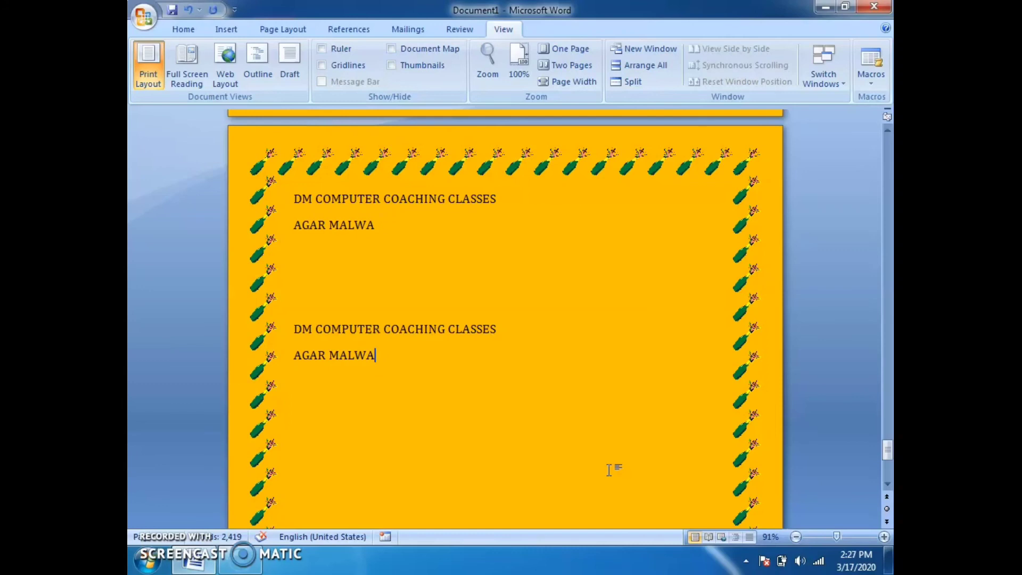
{"action": "left_click", "coordinate": [614, 507]}
{"action": "key", "text": "Return"}
{"action": "key", "text": "Return"}
{"action": "key", "text": "Return"}
{"action": "key", "text": "Return"}
Step: Start recording Macro11 with the Ctrl+3 keyboard shortcut assigned to it
{"action": "left_click", "coordinate": [618, 479]}
{"action": "scroll", "coordinate": [828, 334], "scroll_direction": "down", "scroll_amount": 1}
{"action": "scroll", "coordinate": [814, 287], "scroll_direction": "down", "scroll_amount": 1}
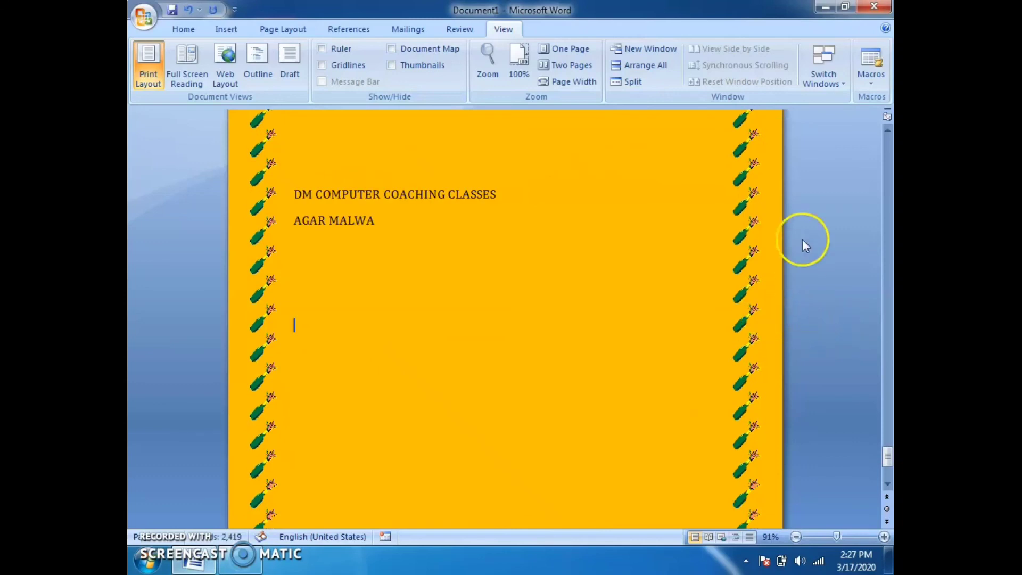
{"action": "scroll", "coordinate": [787, 234], "scroll_direction": "down", "scroll_amount": 2}
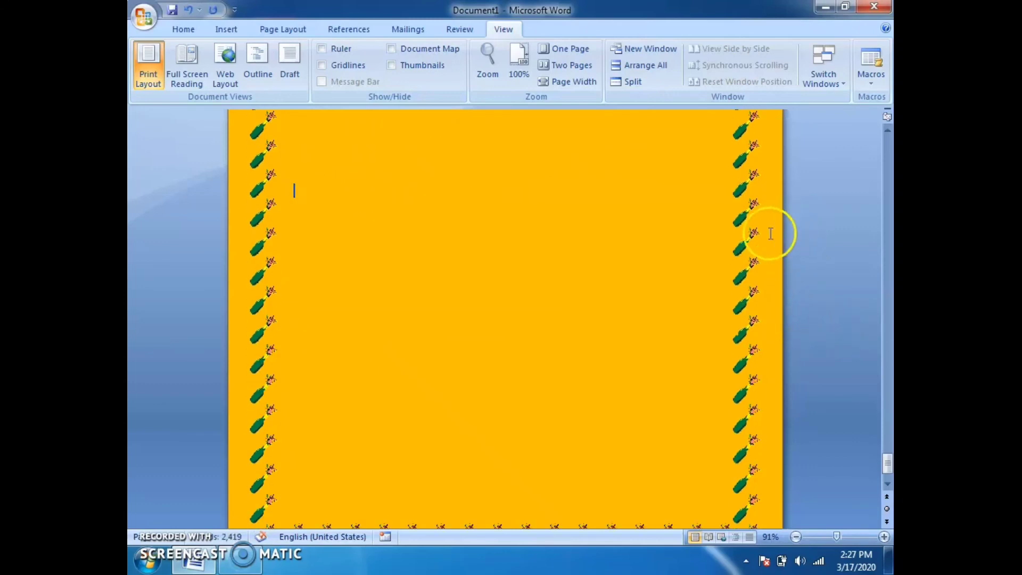
{"action": "left_click", "coordinate": [871, 79]}
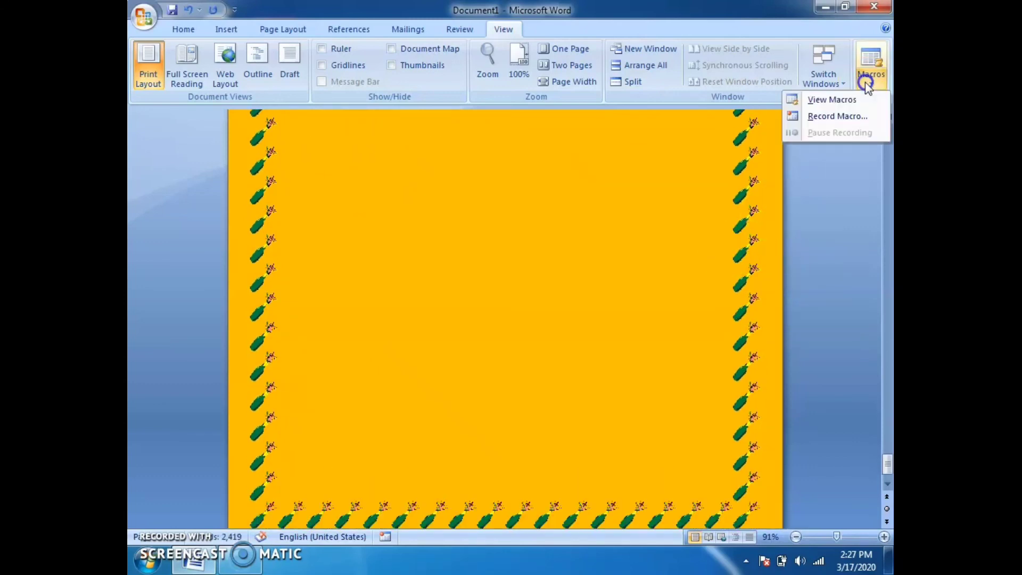
{"action": "left_click", "coordinate": [838, 122]}
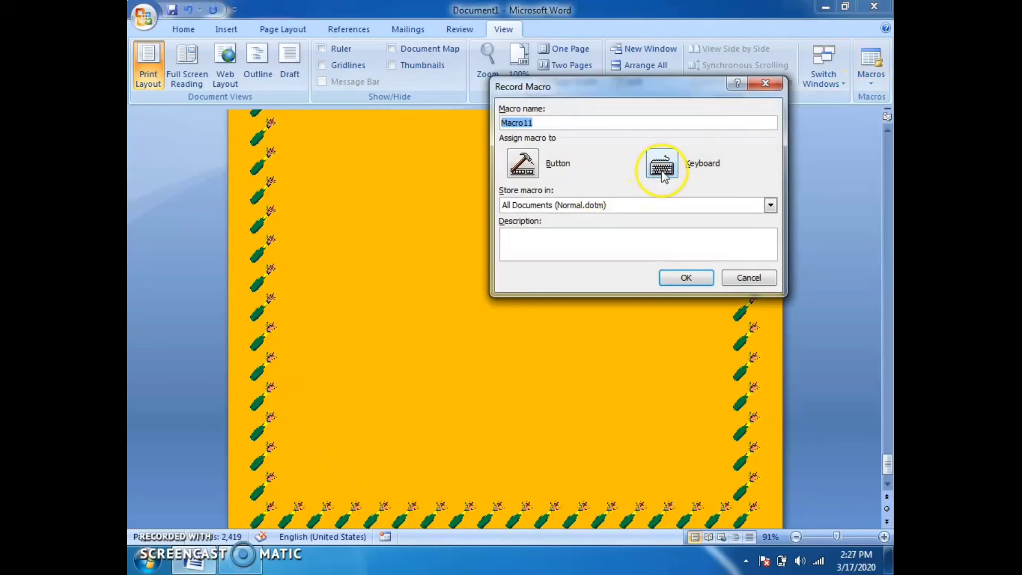
{"action": "left_click", "coordinate": [662, 168]}
{"action": "left_click", "coordinate": [662, 170]}
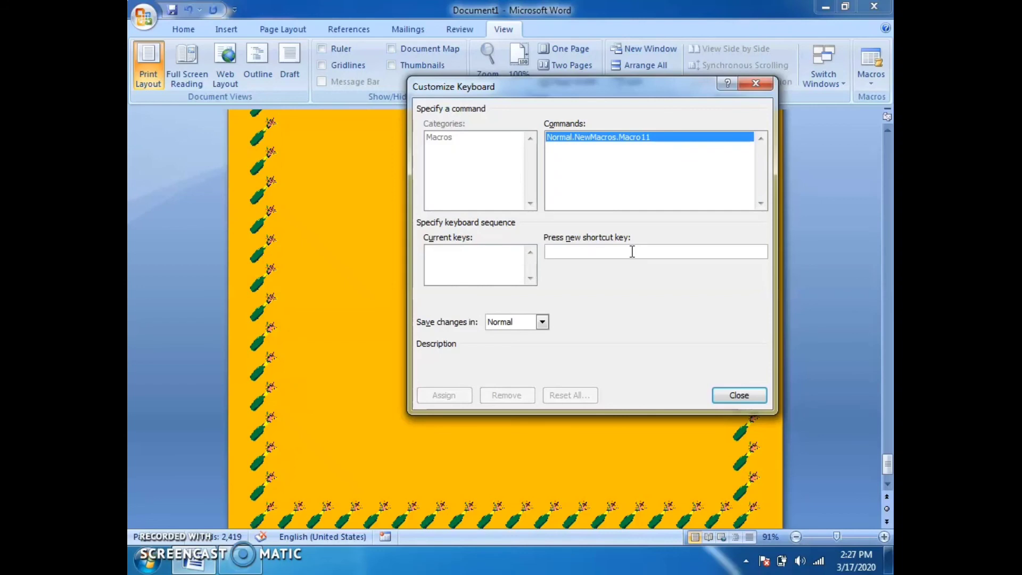
{"action": "key", "text": "ctrl+3"}
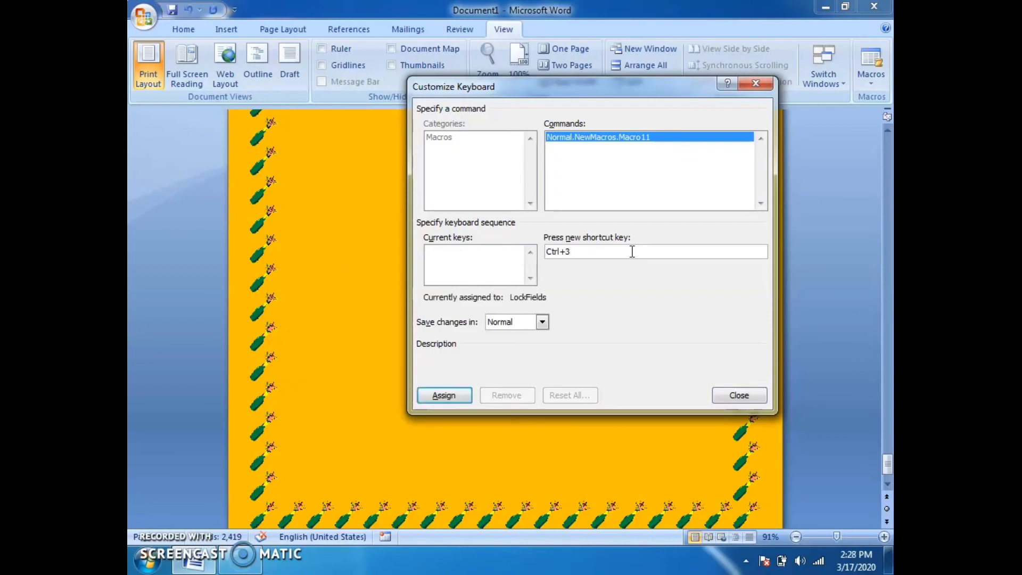
{"action": "left_click", "coordinate": [442, 400]}
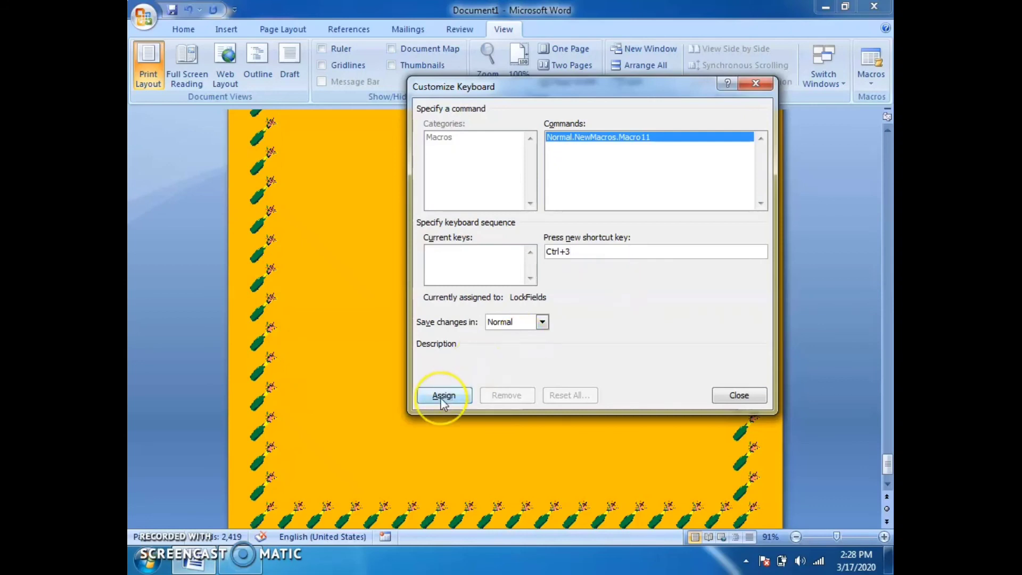
{"action": "left_click", "coordinate": [441, 398]}
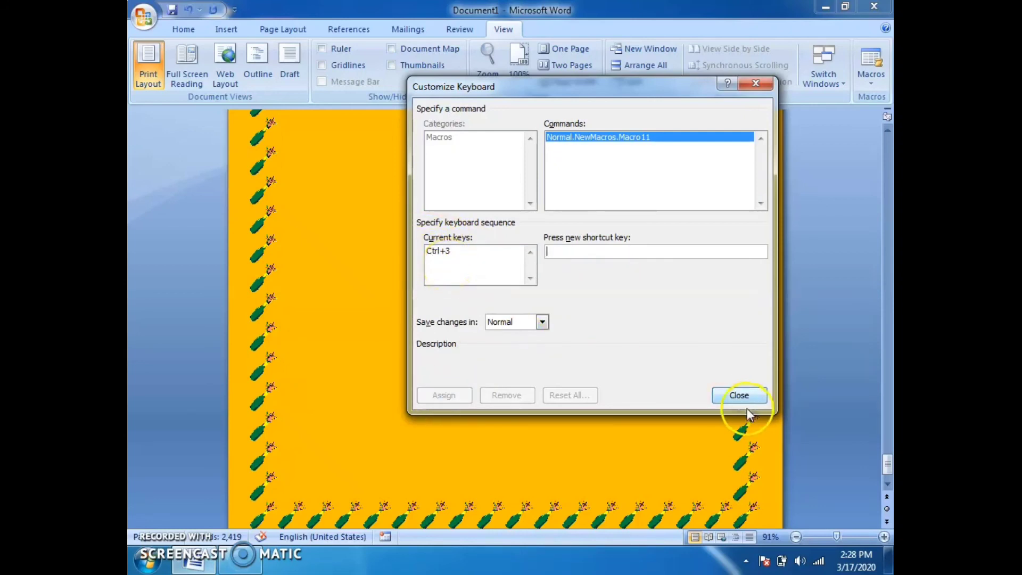
{"action": "left_click", "coordinate": [746, 395]}
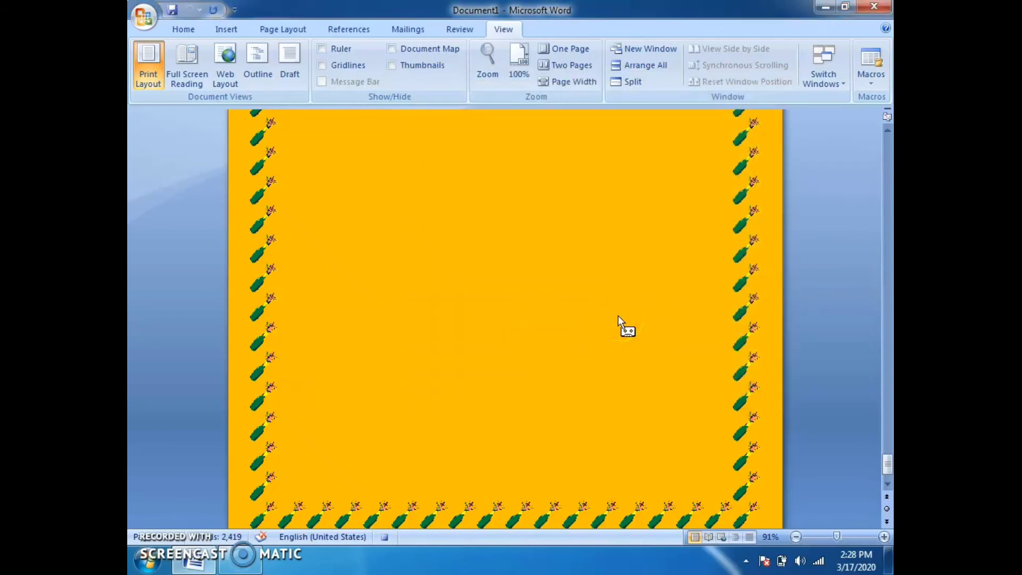
Step: Type the line Hello Friend's, followed by a new line
{"action": "type", "text": "H"}
{"action": "type", "text": "ello"}
{"action": "type", "text": " Fri"}
{"action": "type", "text": "ends"}
{"action": "key", "text": "BackSpace"}
{"action": "type", "text": "'s,"}
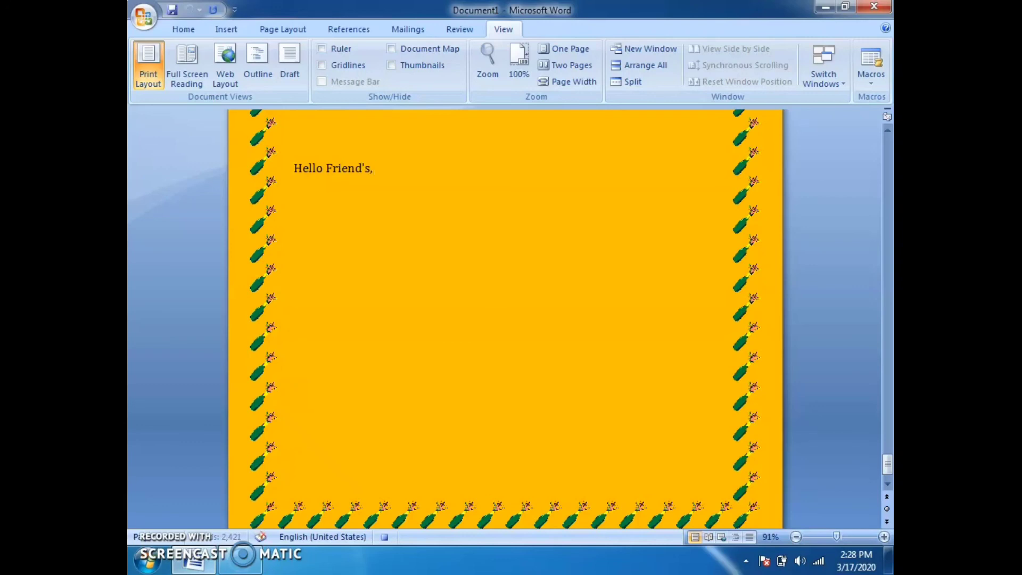
{"action": "key", "text": "Return"}
Step: Stop the Macro11 recording and confirm in the Macros list that it has stopped
{"action": "left_click", "coordinate": [868, 93]}
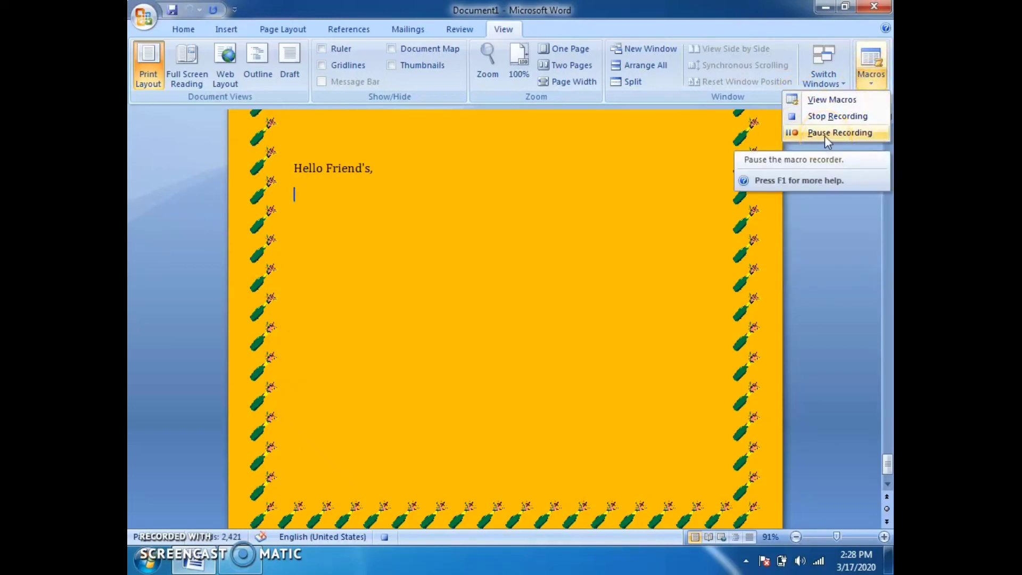
{"action": "left_click", "coordinate": [826, 120]}
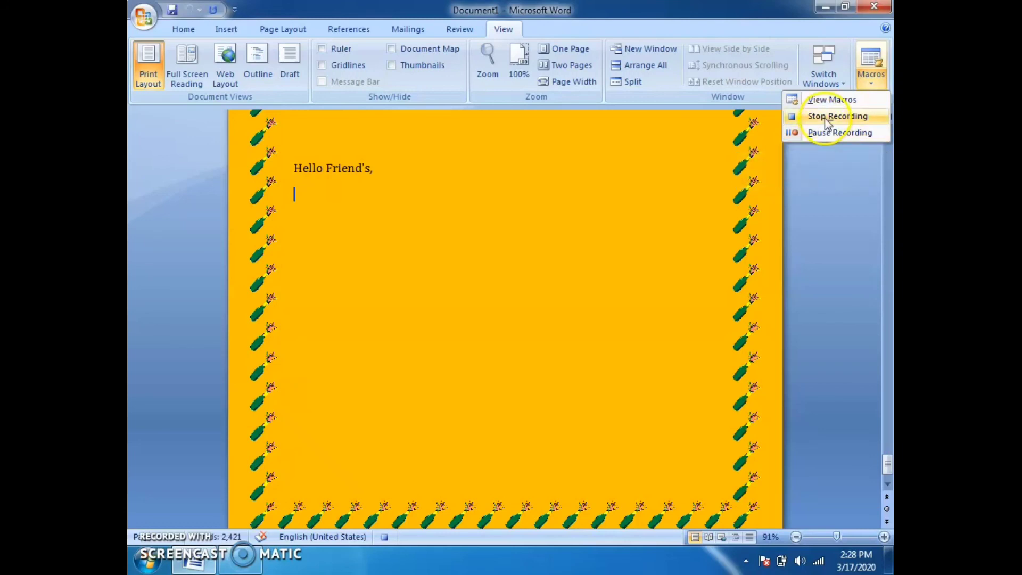
{"action": "left_click", "coordinate": [581, 205]}
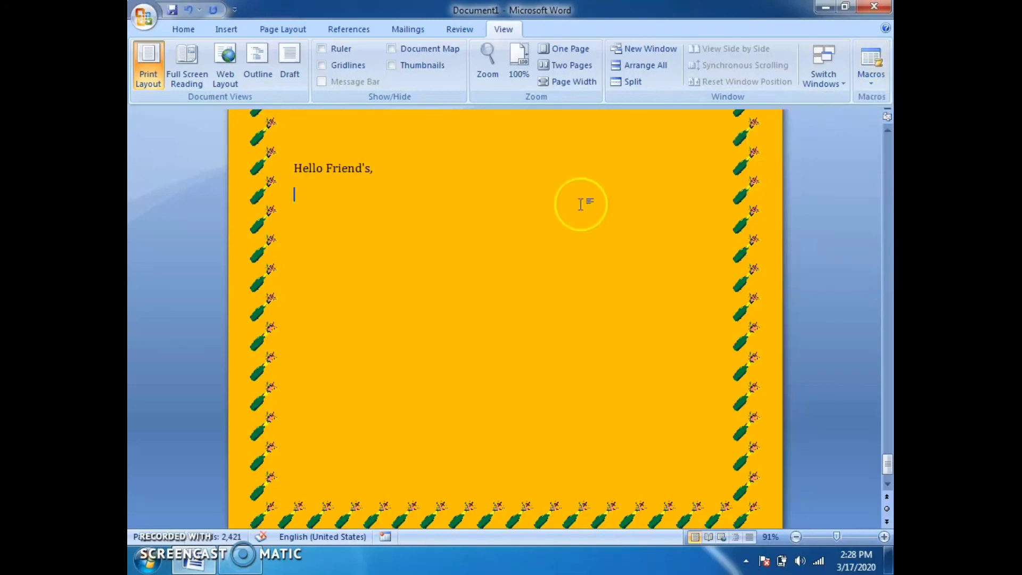
{"action": "left_click", "coordinate": [883, 72]}
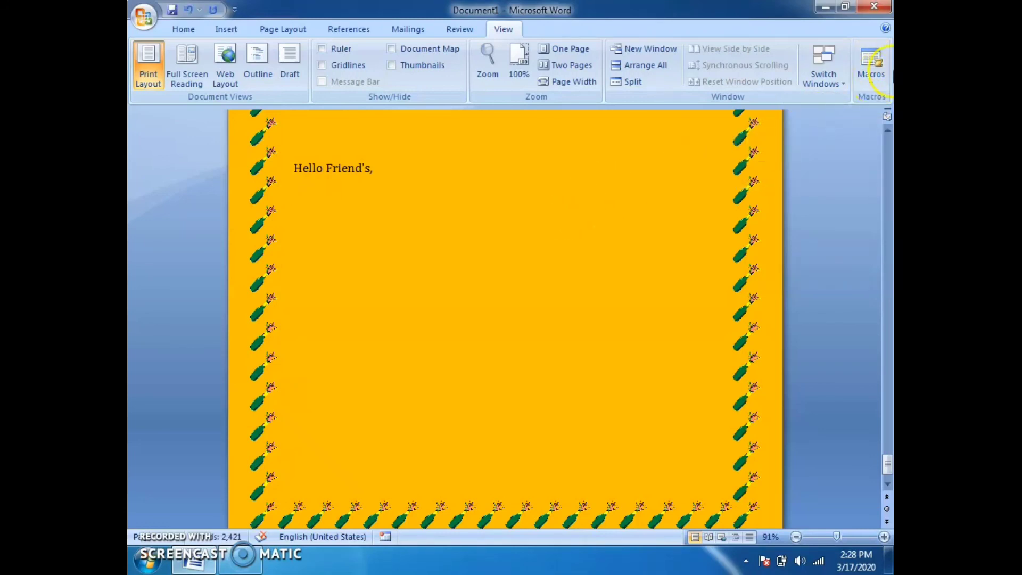
{"action": "left_click", "coordinate": [870, 82]}
{"action": "left_click", "coordinate": [447, 276]}
Step: Replay the shortcut macro below the greeting to add eight more 'Hello Friend's,' lines, fixing strays with undo/redo
{"action": "key", "text": "Return"}
{"action": "key", "text": "Return"}
{"action": "type", "text": "Hello Friend's,"}
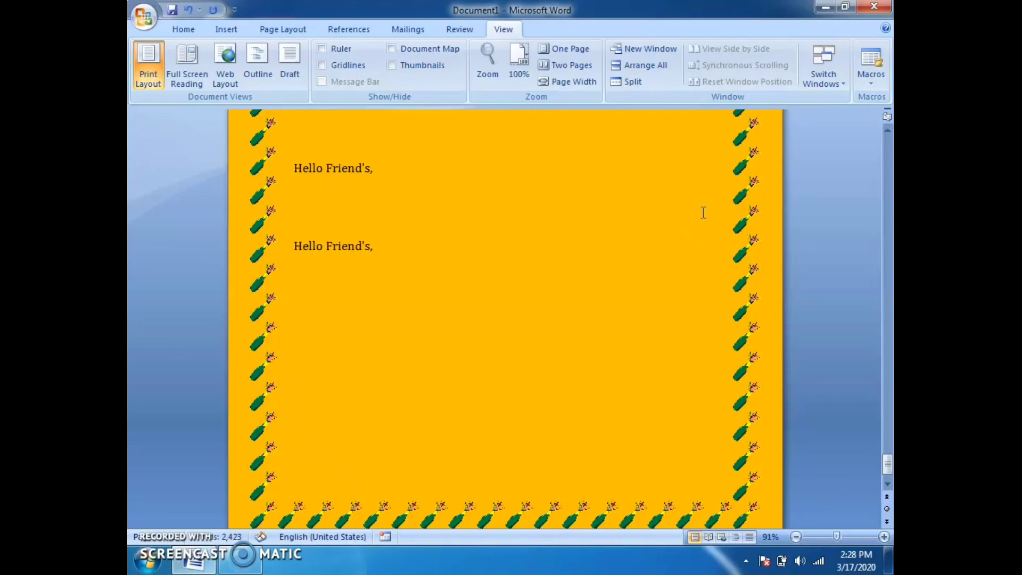
{"action": "key", "text": "ctrl+v"}
{"action": "key", "text": "ctrl+v"}
{"action": "key", "text": "ctrl+v"}
{"action": "key", "text": "ctrl+v"}
{"action": "type", "text": "3"}
{"action": "type", "text": "Hello Friend's,"}
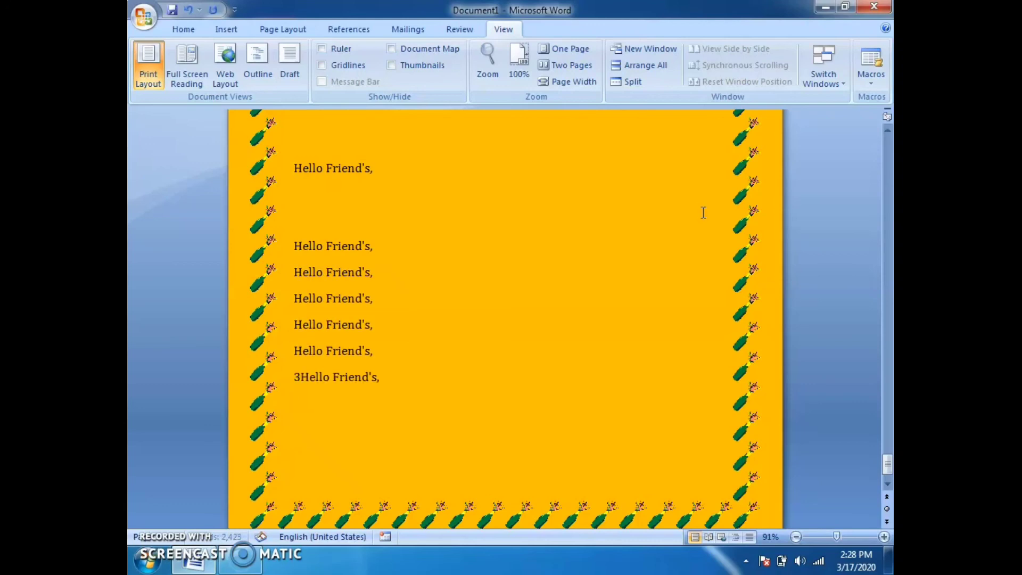
{"action": "key", "text": "ctrl+v"}
{"action": "key", "text": "ctrl+v"}
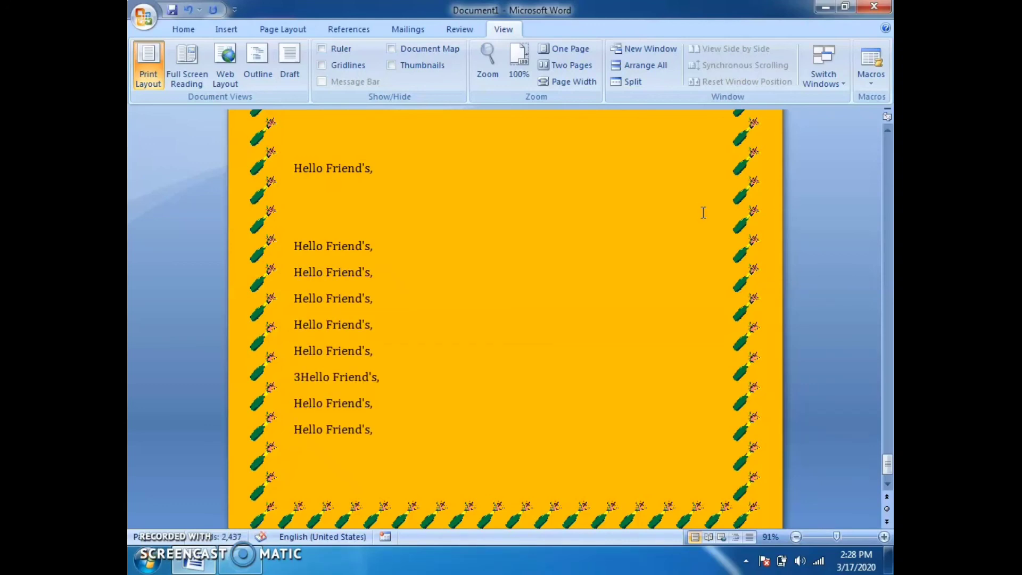
{"action": "key", "text": "ctrl+z"}
{"action": "key", "text": "ctrl+z"}
{"action": "key", "text": "ctrl+z"}
{"action": "key", "text": "ctrl+z"}
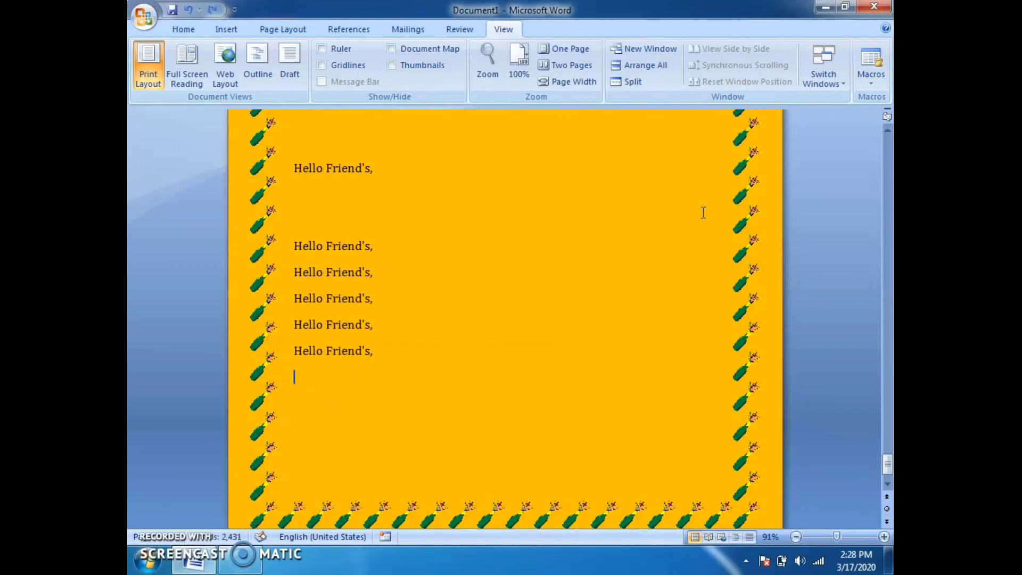
{"action": "key", "text": "ctrl+y"}
{"action": "key", "text": "ctrl+y"}
{"action": "key", "text": "ctrl+y"}
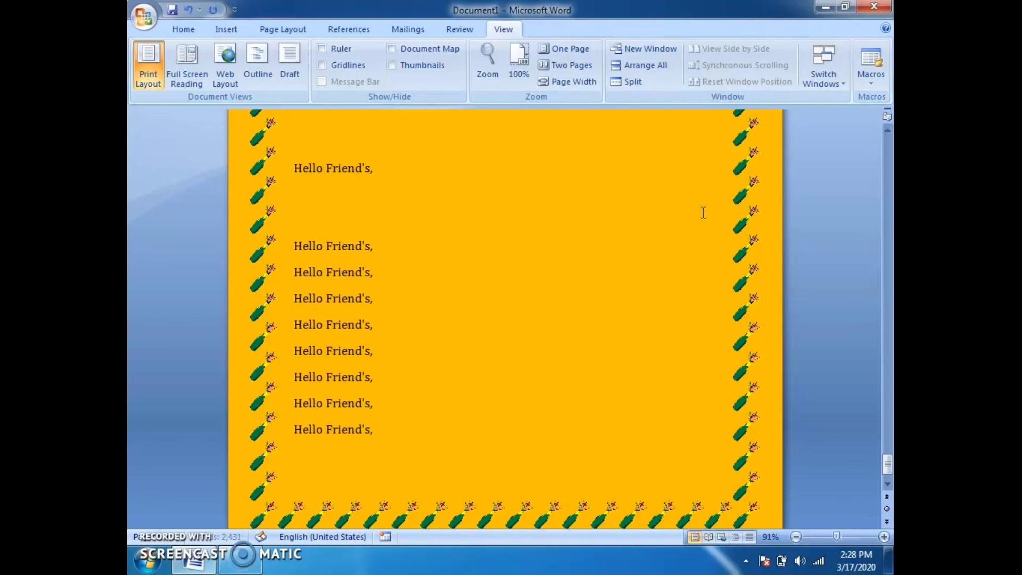